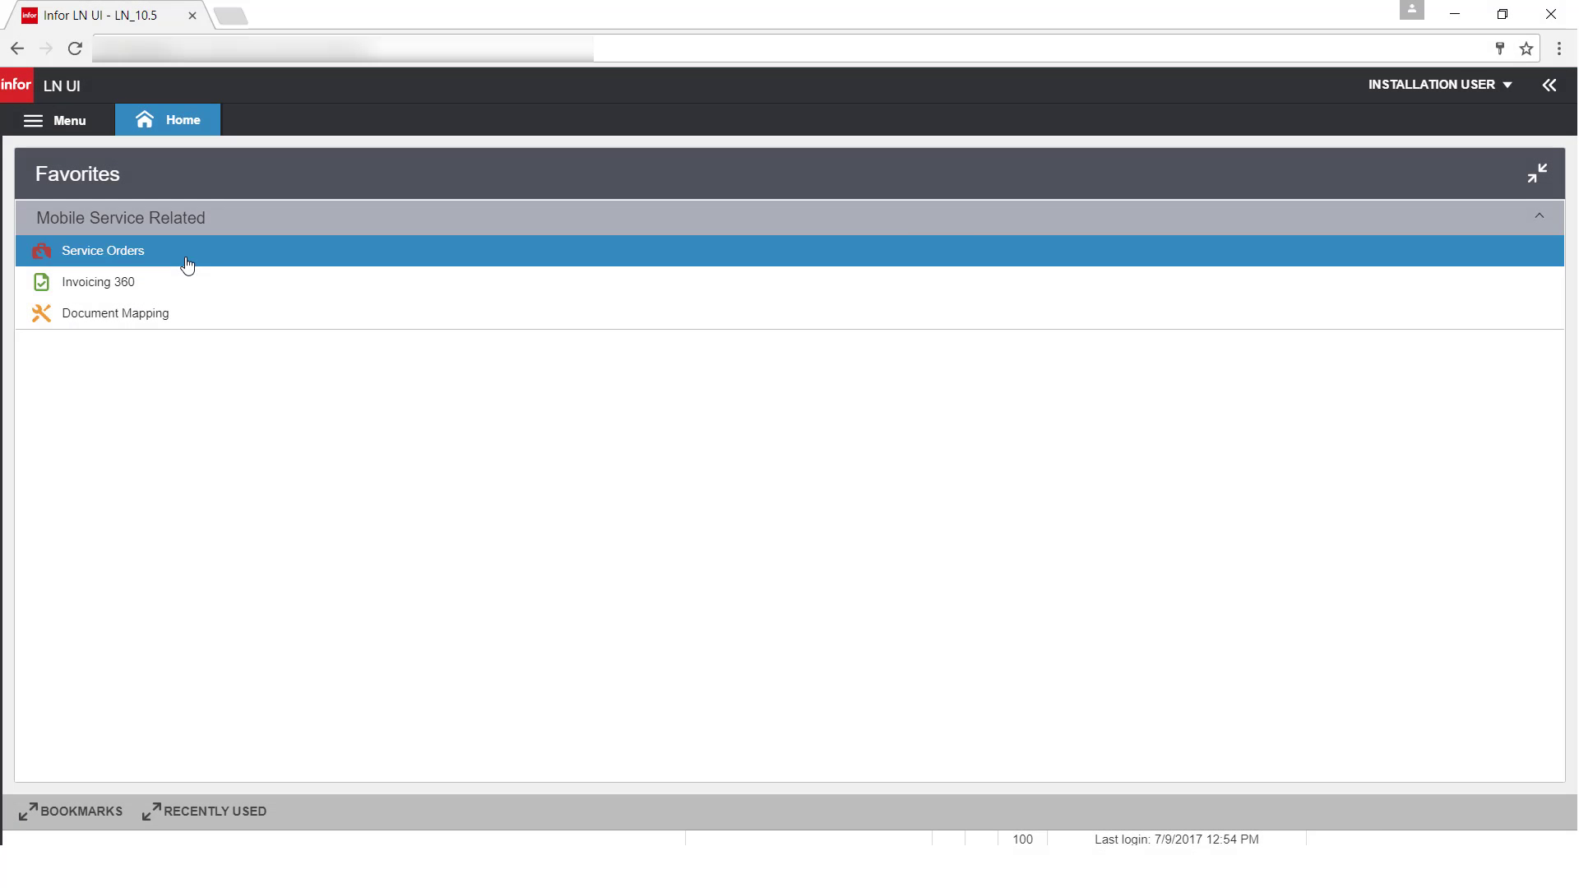
- Open SRO000017 from Service Orders and check its labor, materials and 2.50 h Unit Repair assignment
{"action": "left_click", "coordinate": [184, 255]}
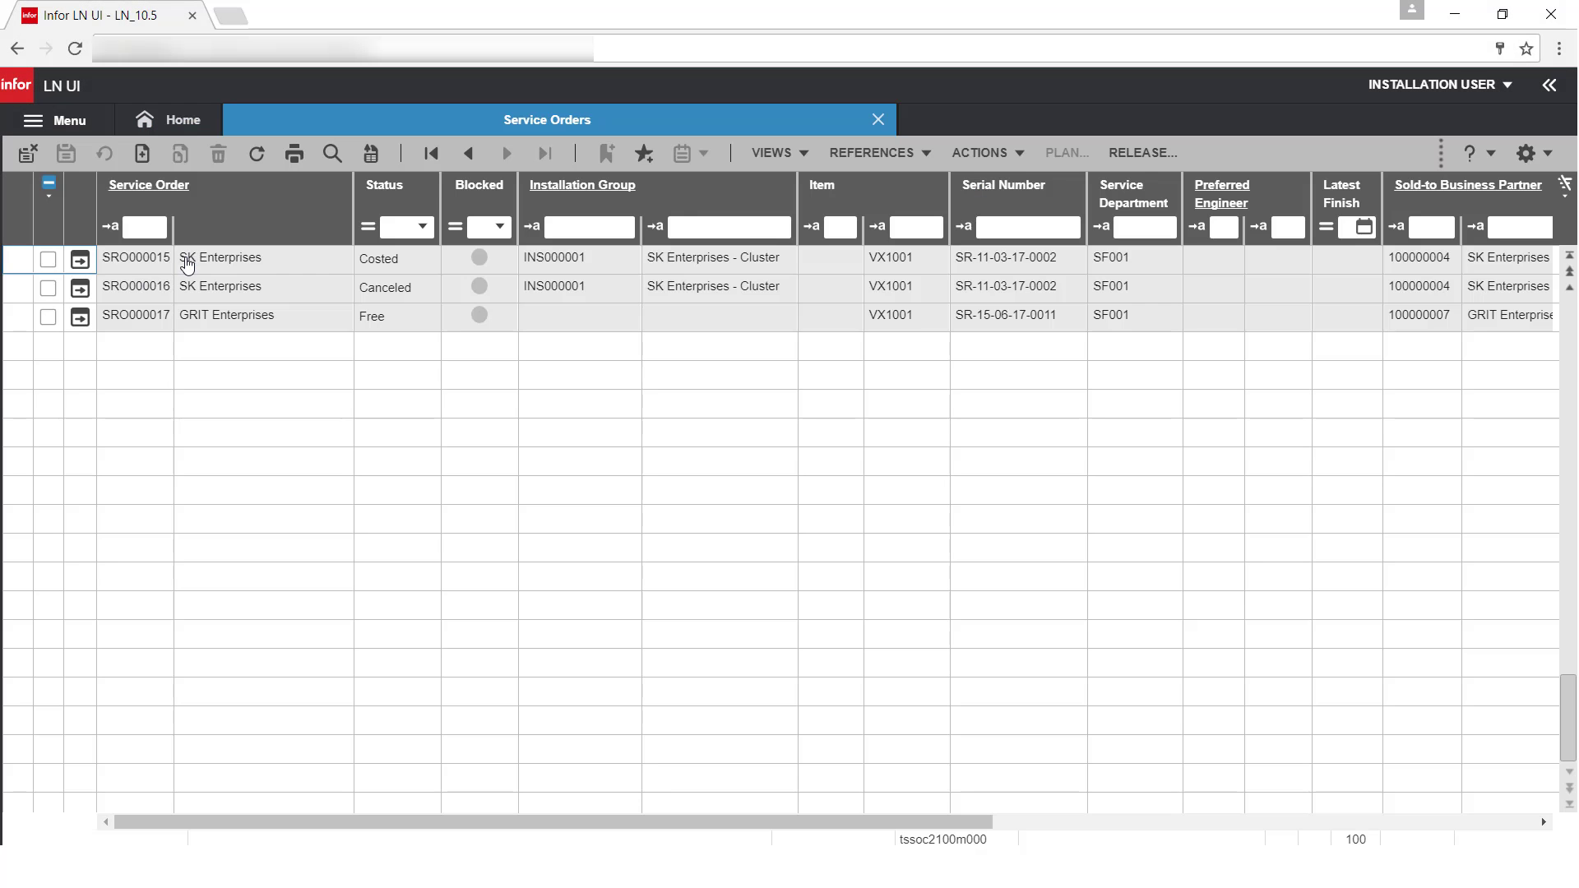
{"action": "left_click", "coordinate": [79, 318]}
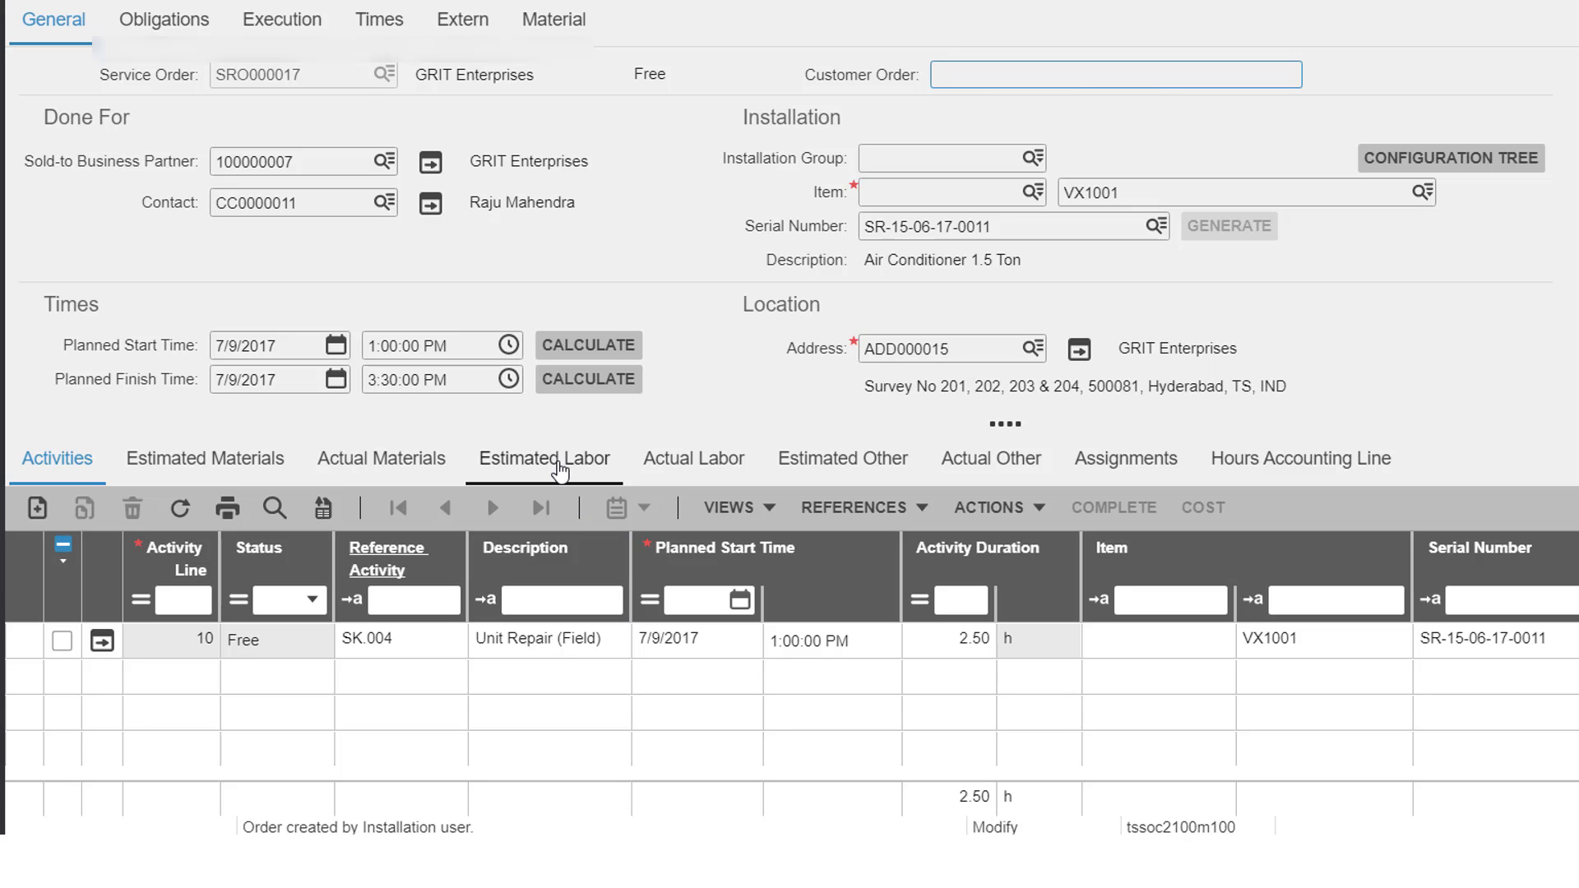
{"action": "left_click", "coordinate": [559, 470]}
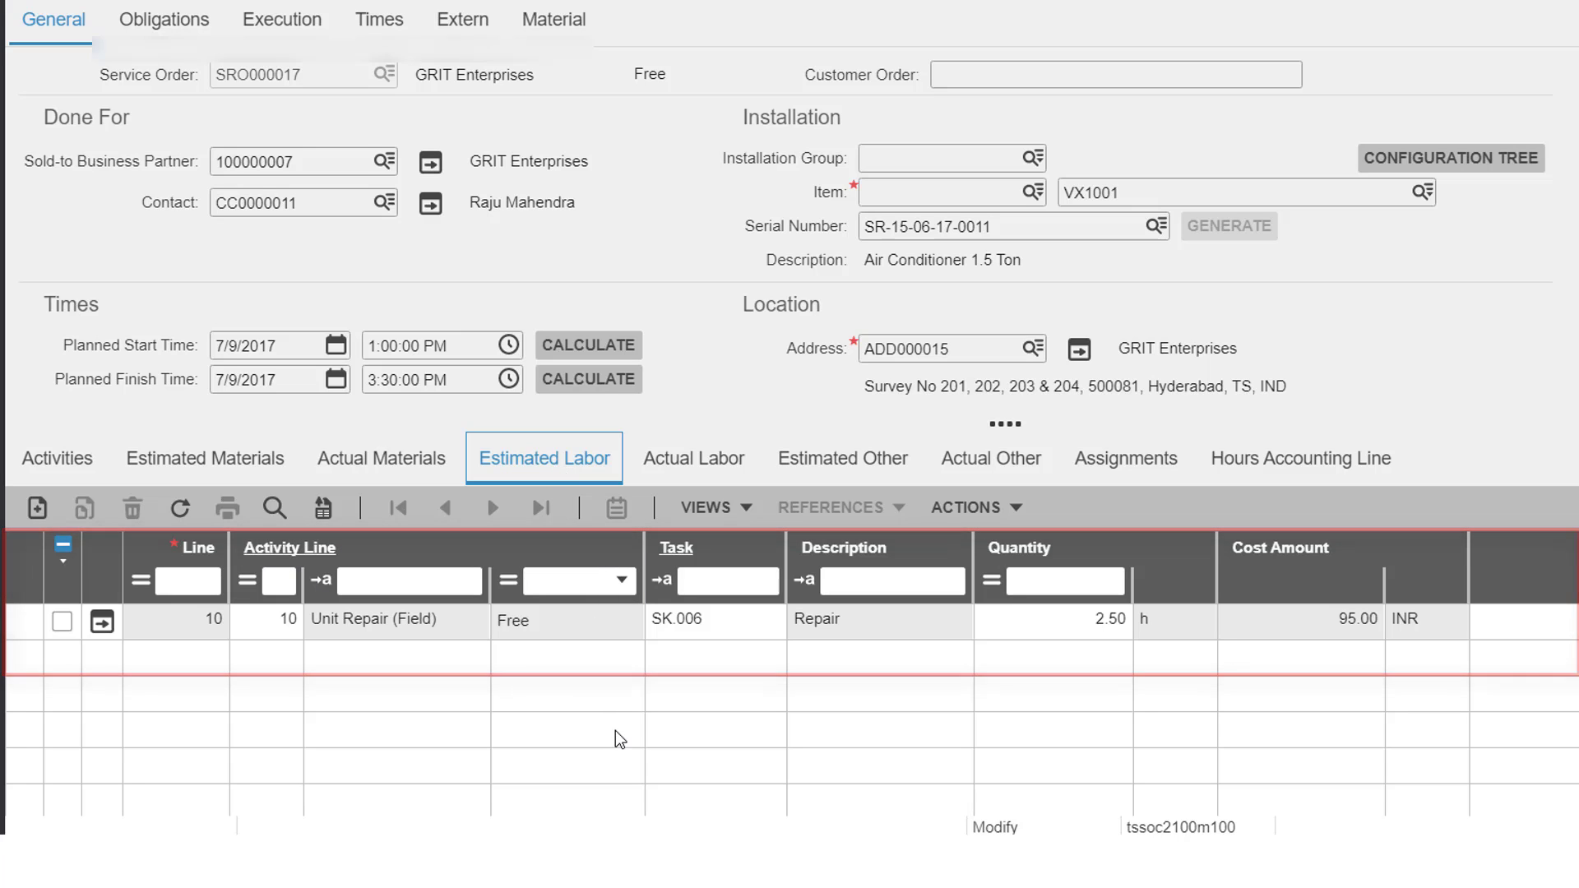
{"action": "left_click", "coordinate": [253, 474]}
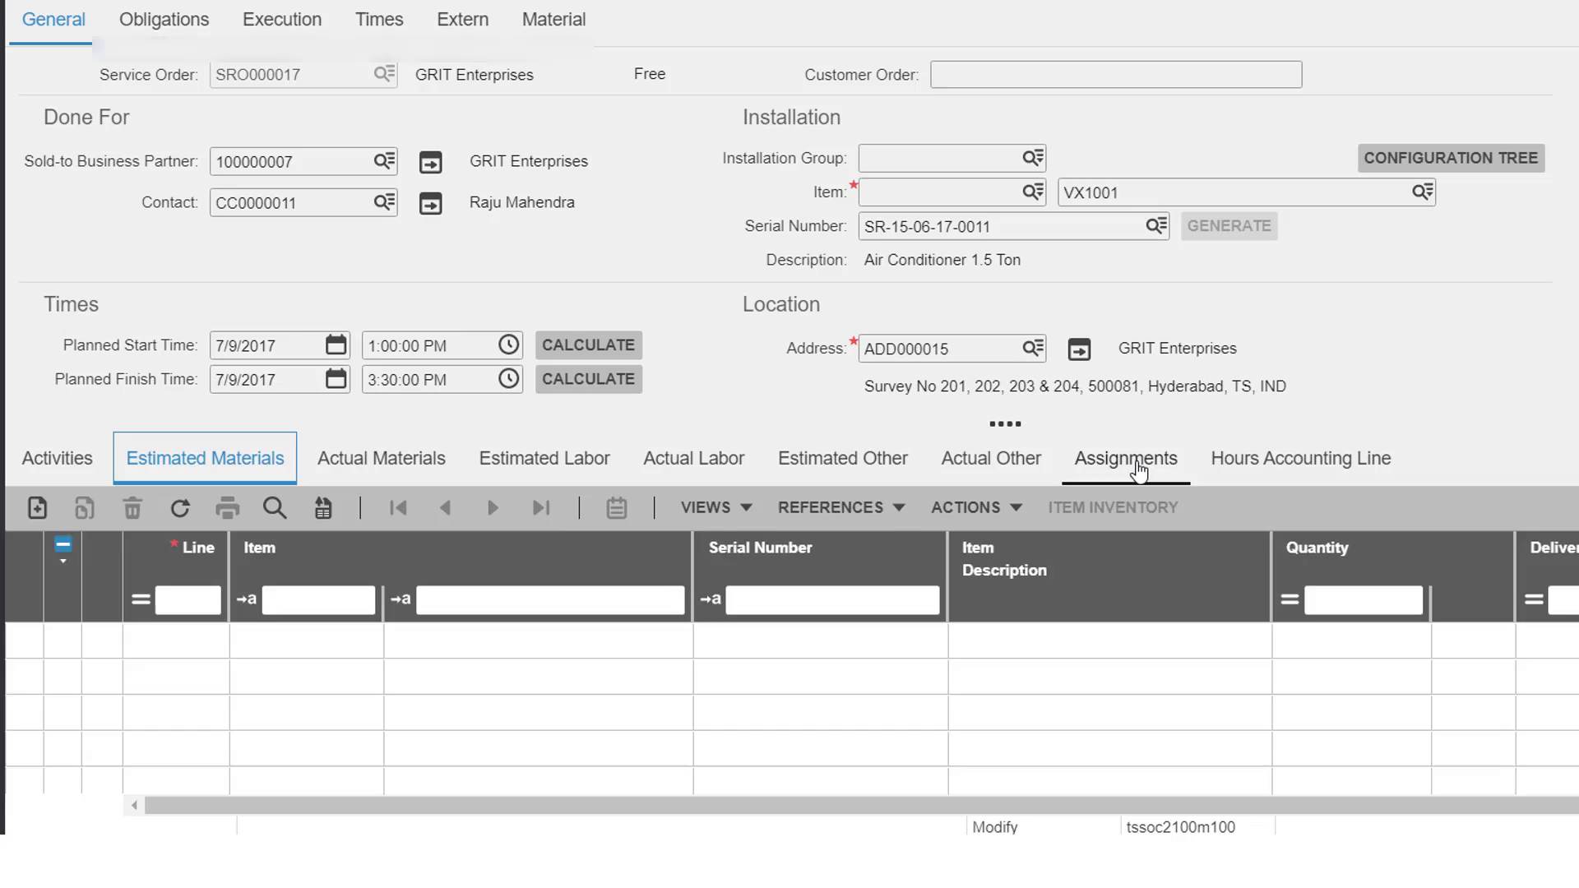
{"action": "left_click", "coordinate": [1138, 471]}
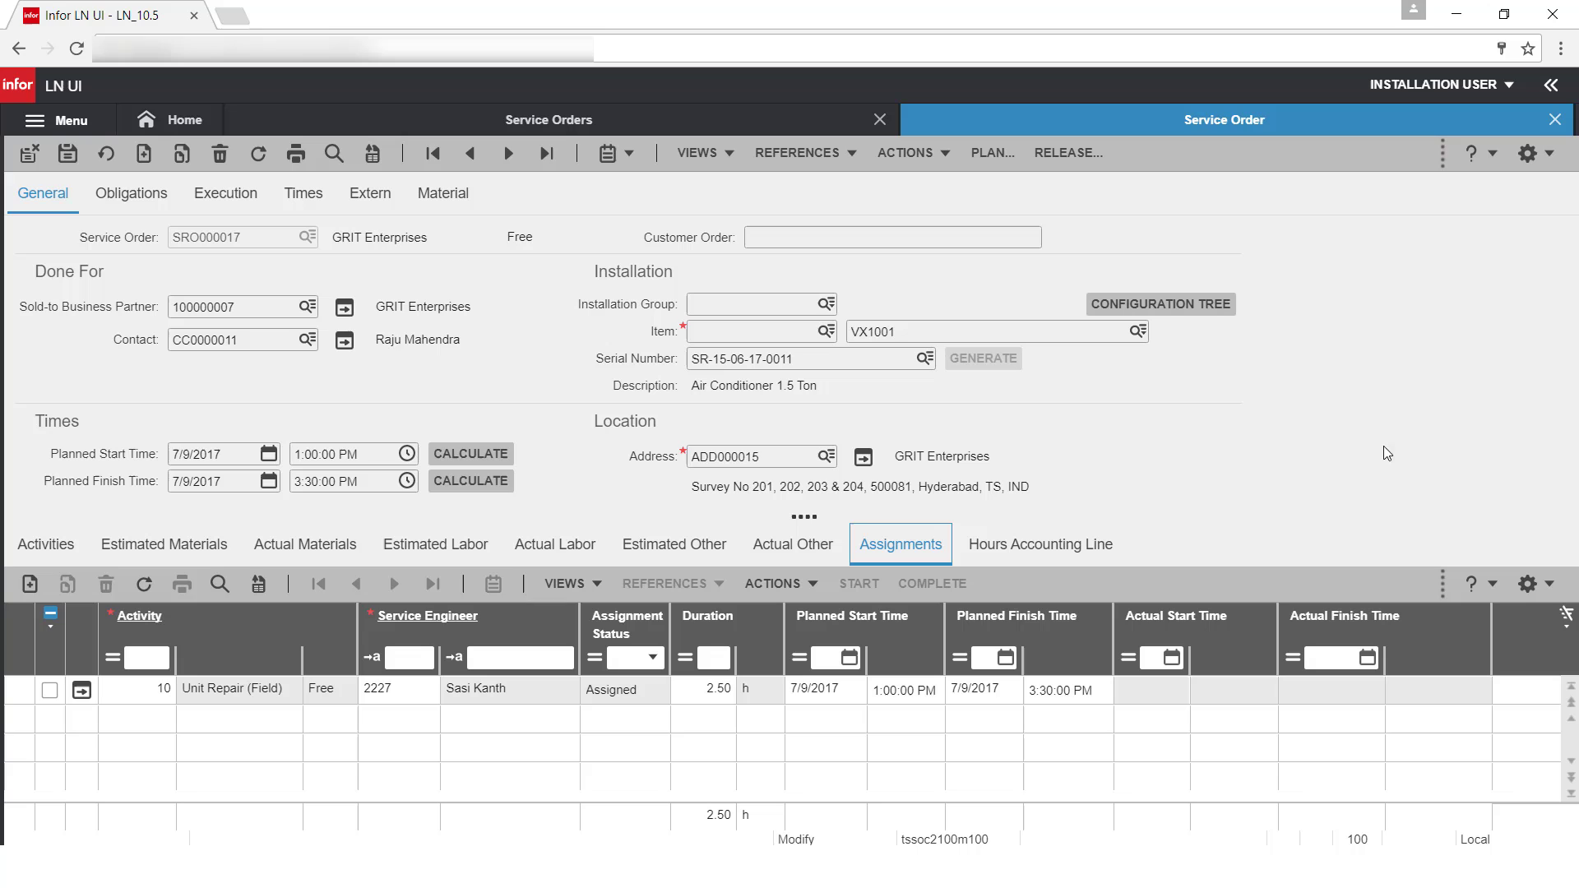
- Browse the attached VX1001_Manual.pdf through page 3, then close it and return to the order
{"action": "left_click", "coordinate": [1551, 84]}
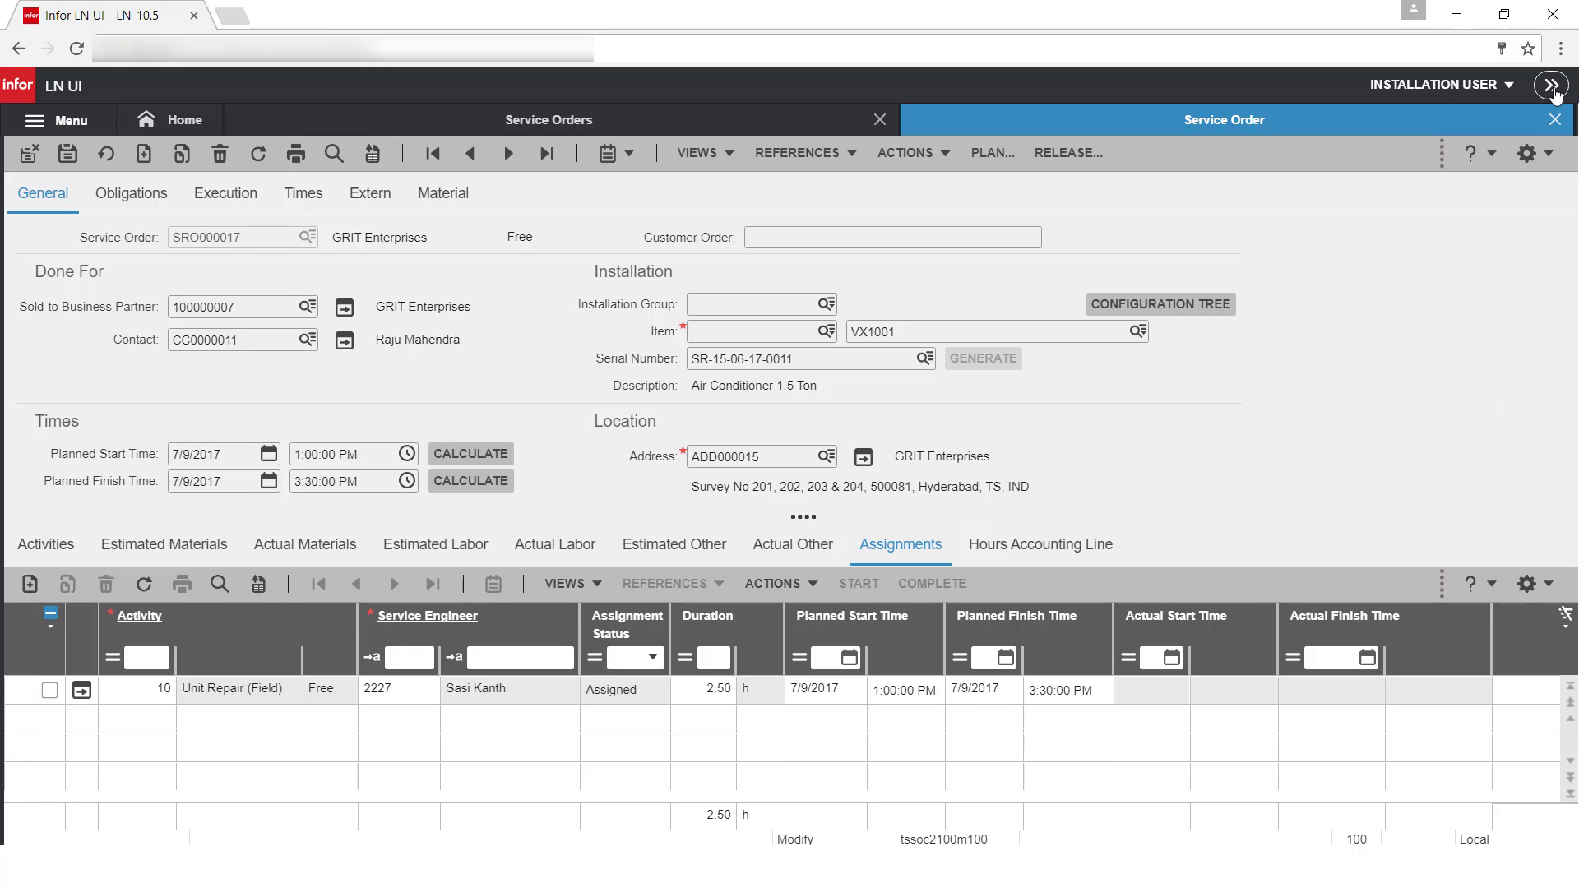
{"action": "left_click", "coordinate": [1288, 195]}
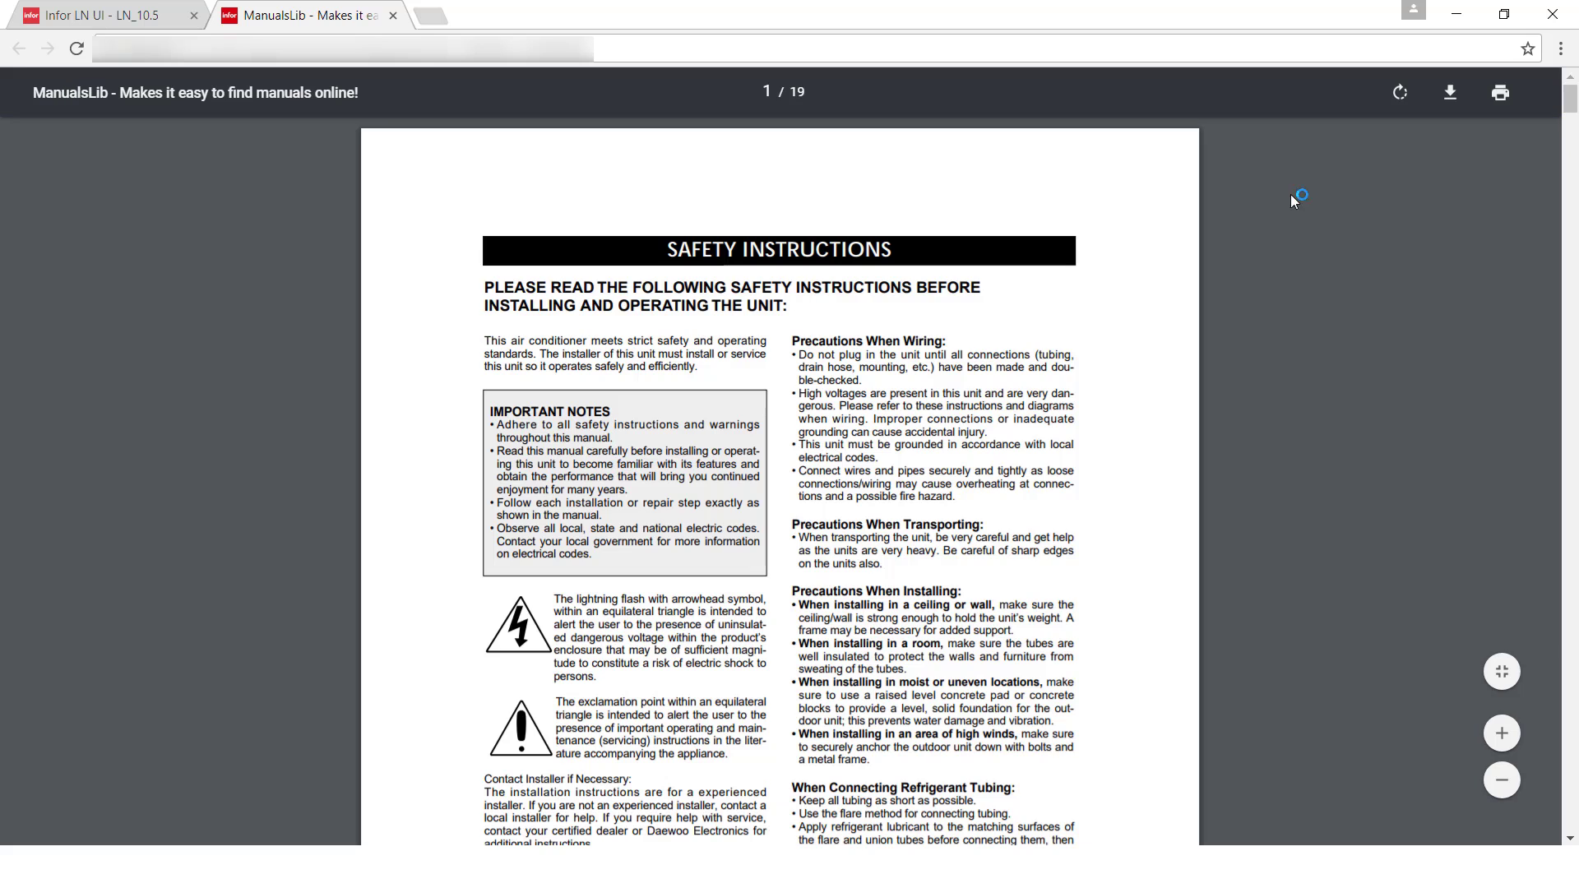
{"action": "left_click_drag", "start_coordinate": [1569, 107], "coordinate": [1569, 193]}
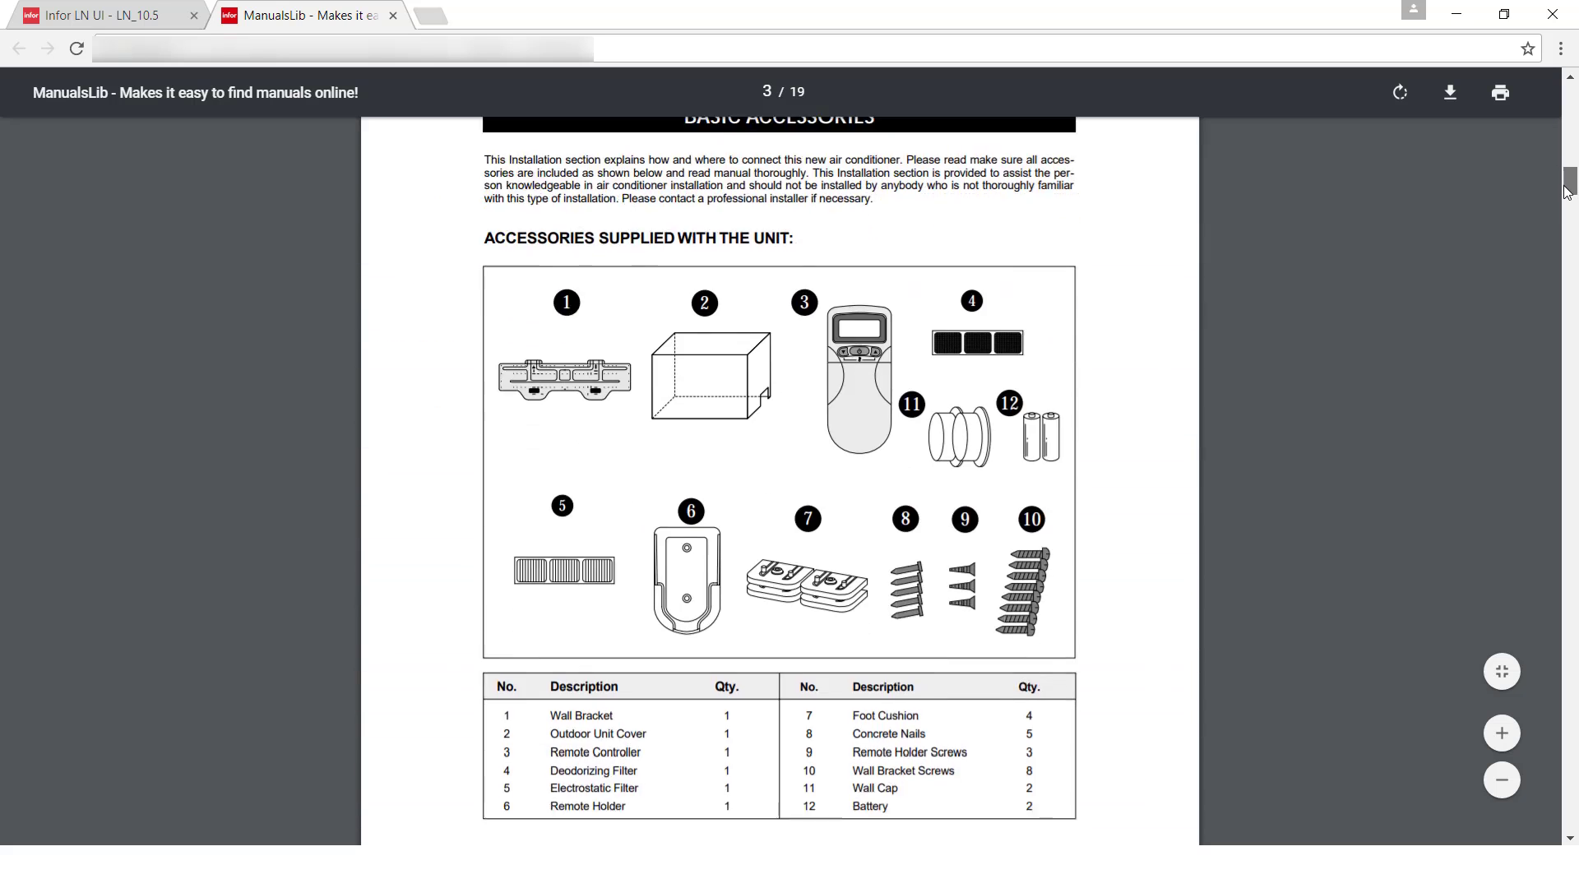
{"action": "left_click", "coordinate": [393, 15]}
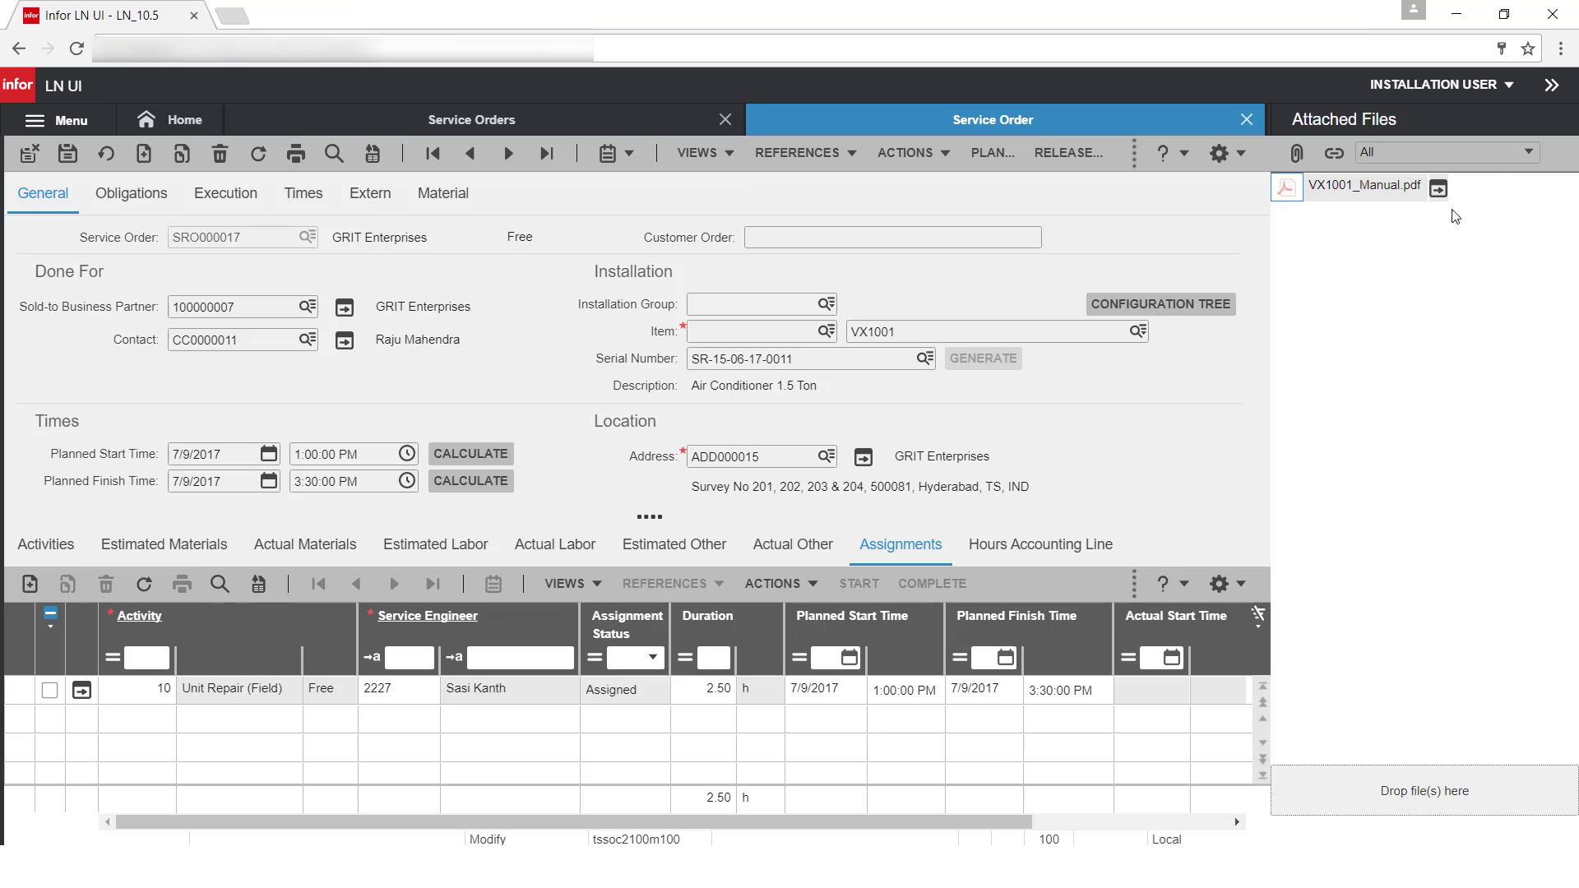
- Run resource planning for service order SRO000017
{"action": "left_click", "coordinate": [1551, 86]}
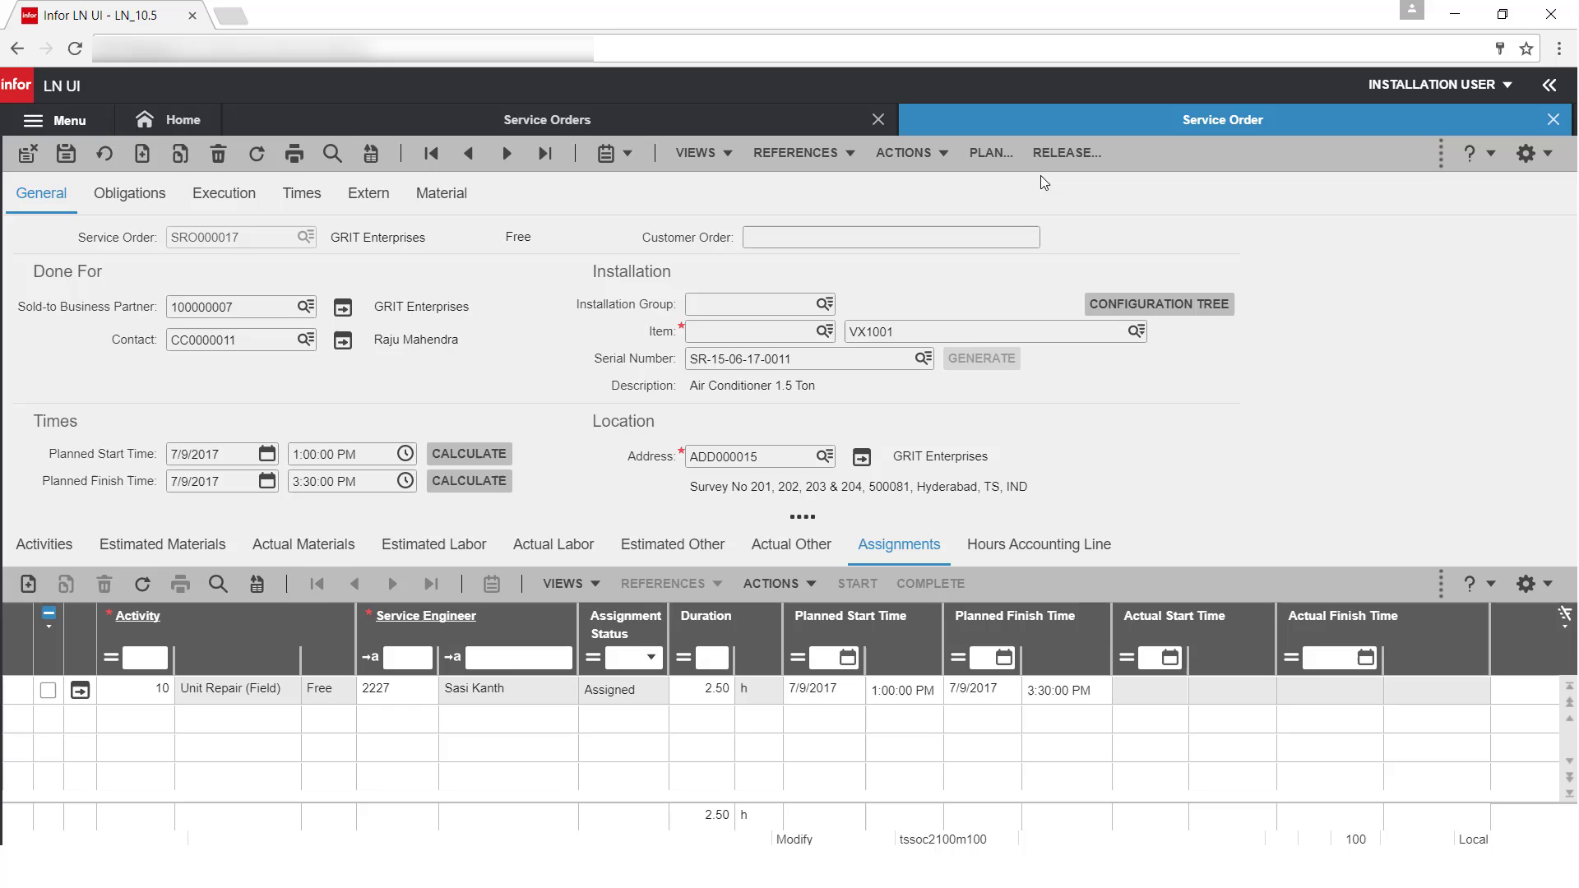
{"action": "left_click", "coordinate": [991, 153]}
{"action": "left_click", "coordinate": [545, 297]}
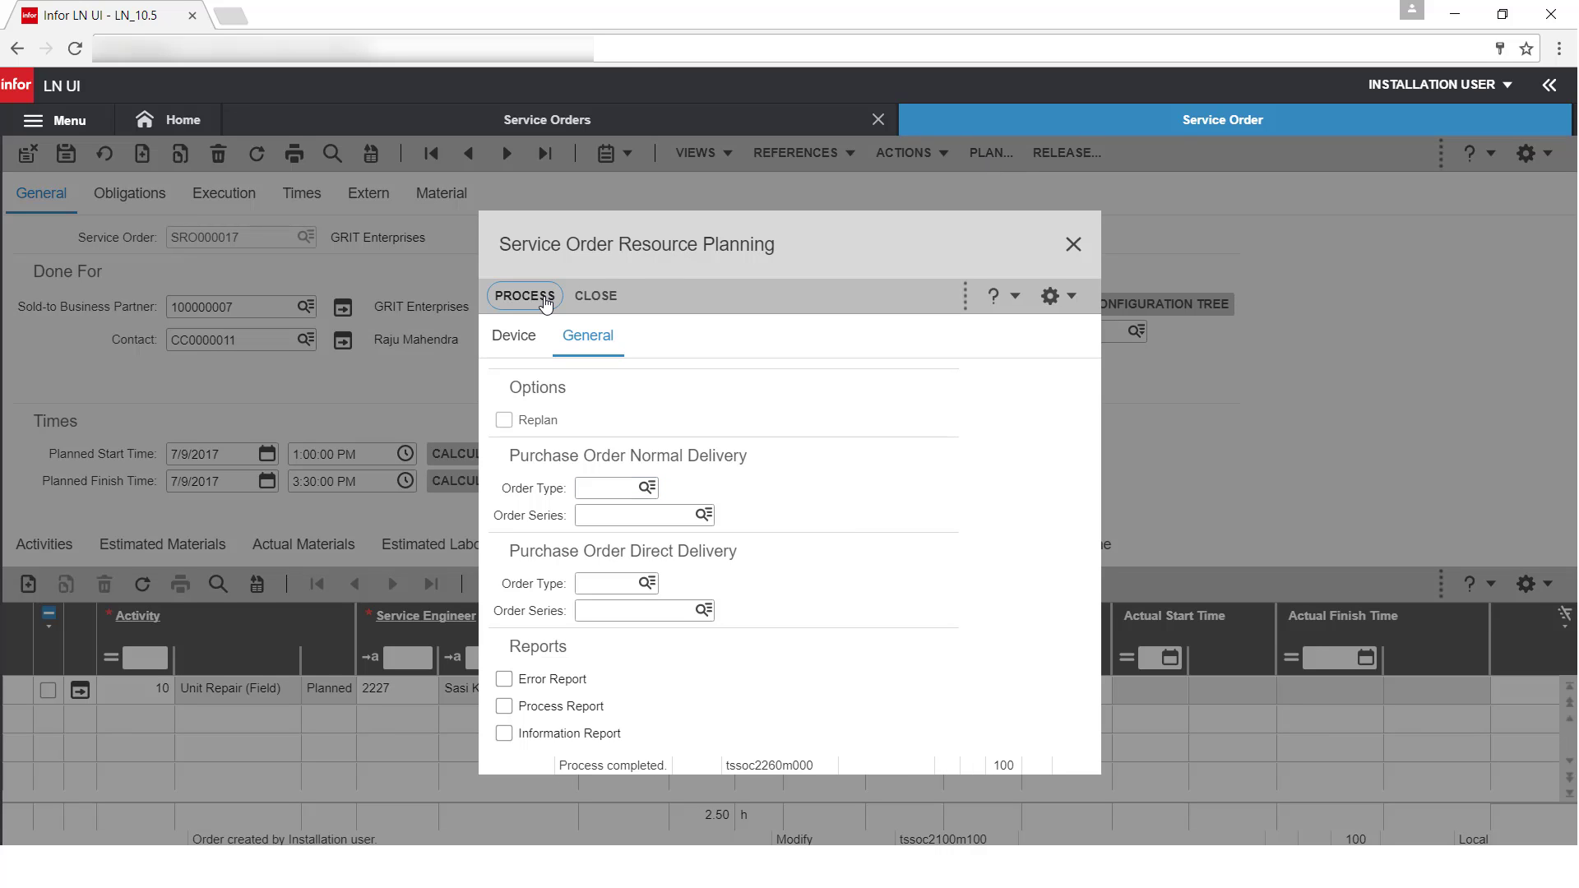
{"action": "left_click", "coordinate": [588, 298]}
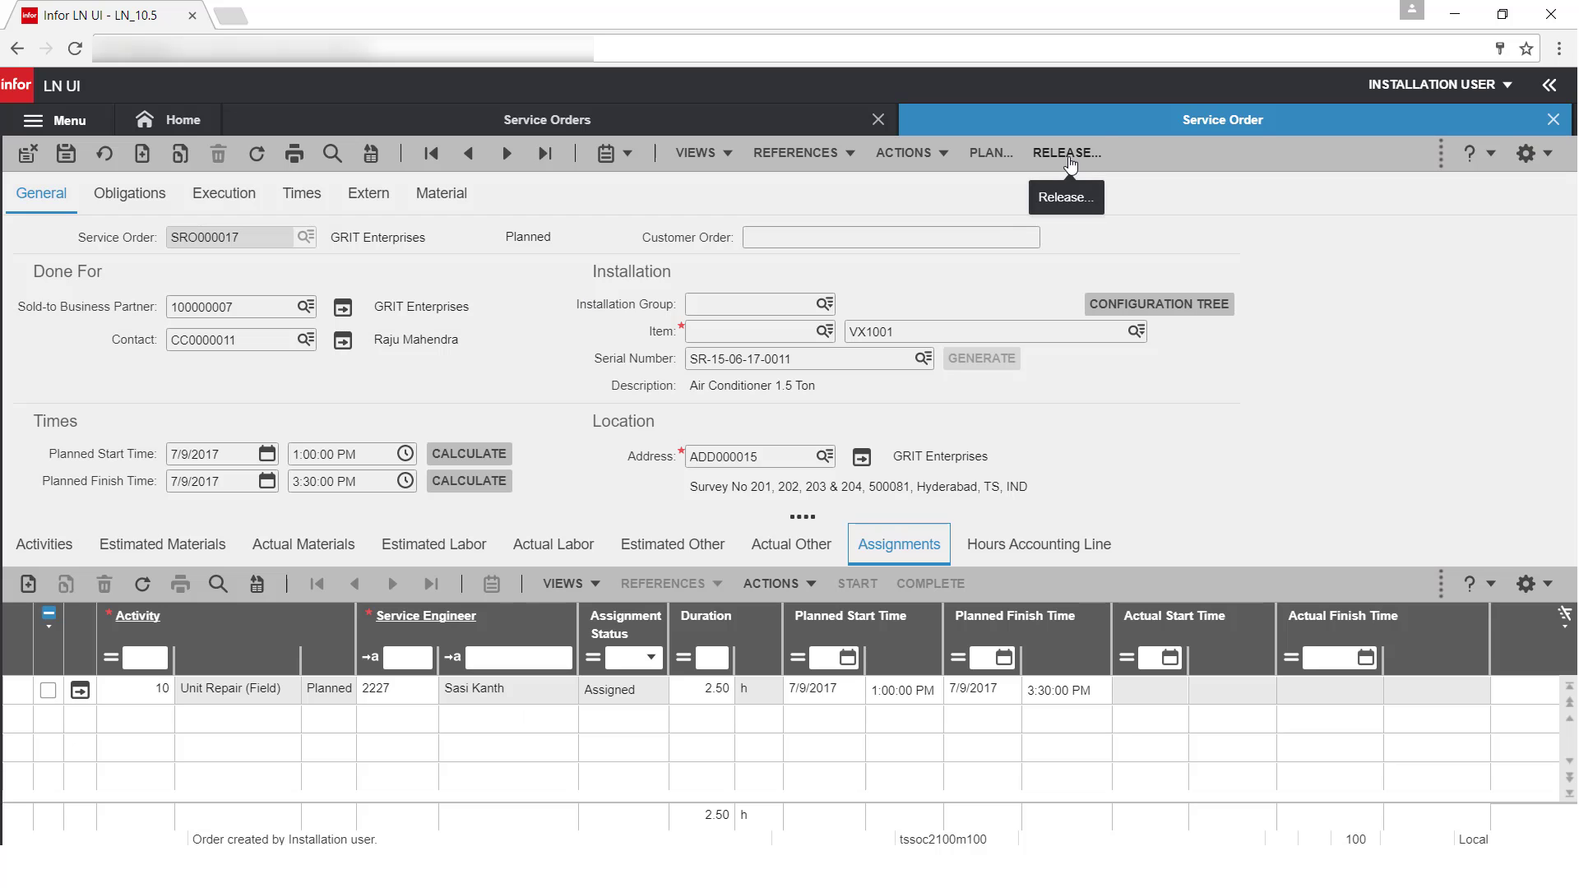
- Release SRO000017 with the error, process and information reports turned off
{"action": "left_click", "coordinate": [1067, 153]}
{"action": "left_click", "coordinate": [672, 438]}
{"action": "left_click", "coordinate": [527, 524]}
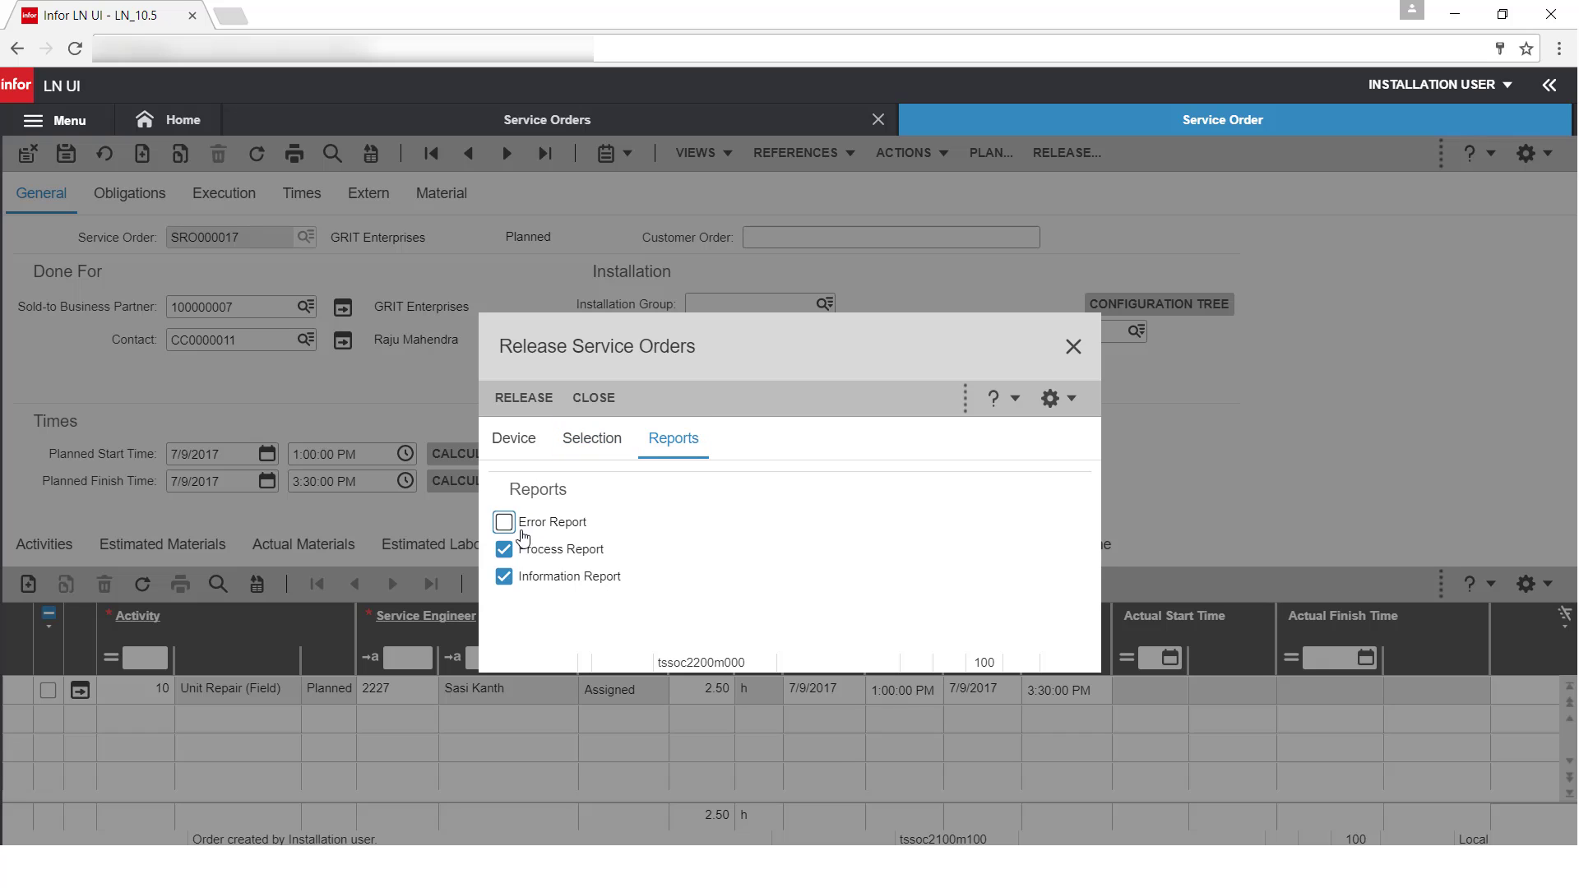
{"action": "left_click", "coordinate": [527, 549]}
{"action": "left_click", "coordinate": [527, 576]}
{"action": "left_click", "coordinate": [523, 397]}
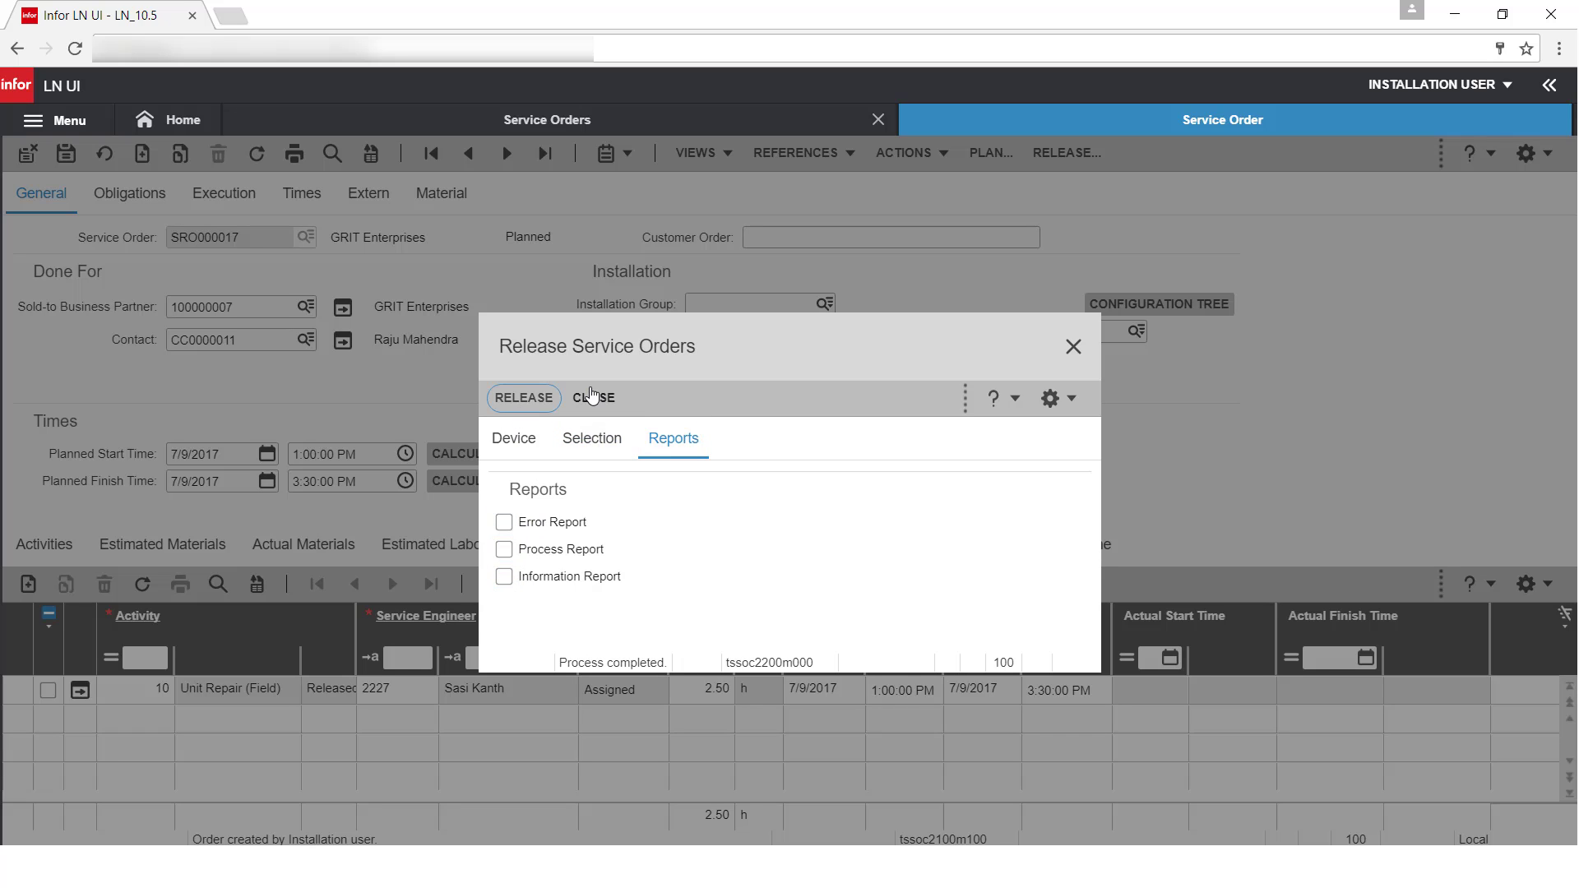
{"action": "left_click", "coordinate": [593, 398]}
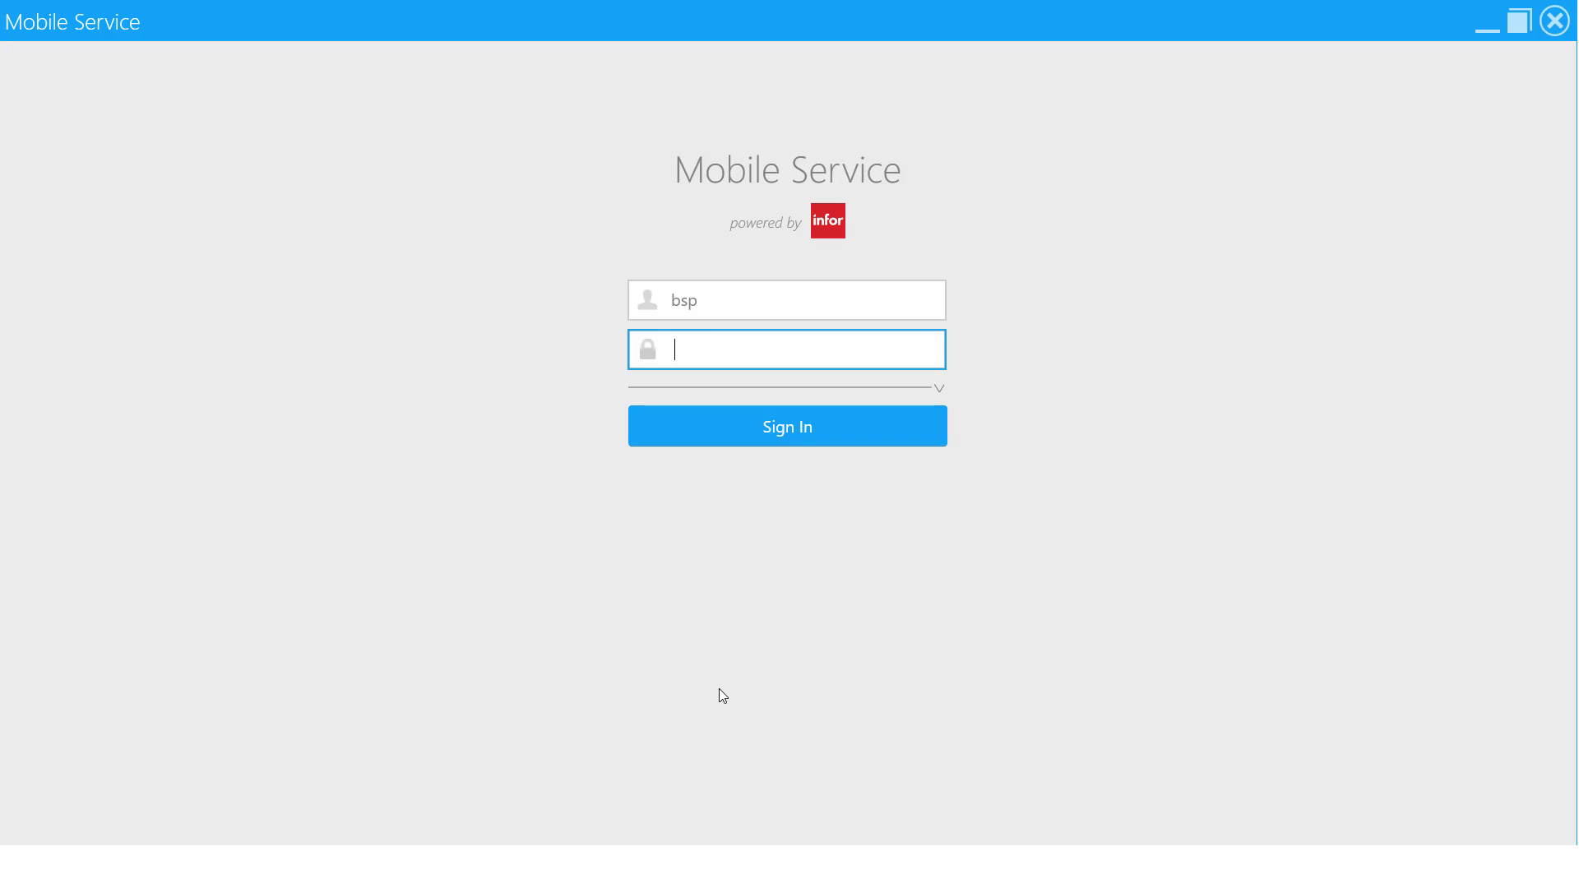
- Sign in with the account password and switch My Schedule to the July 2017 month view
{"action": "type", "text": "••••••"}
{"action": "left_click", "coordinate": [837, 433]}
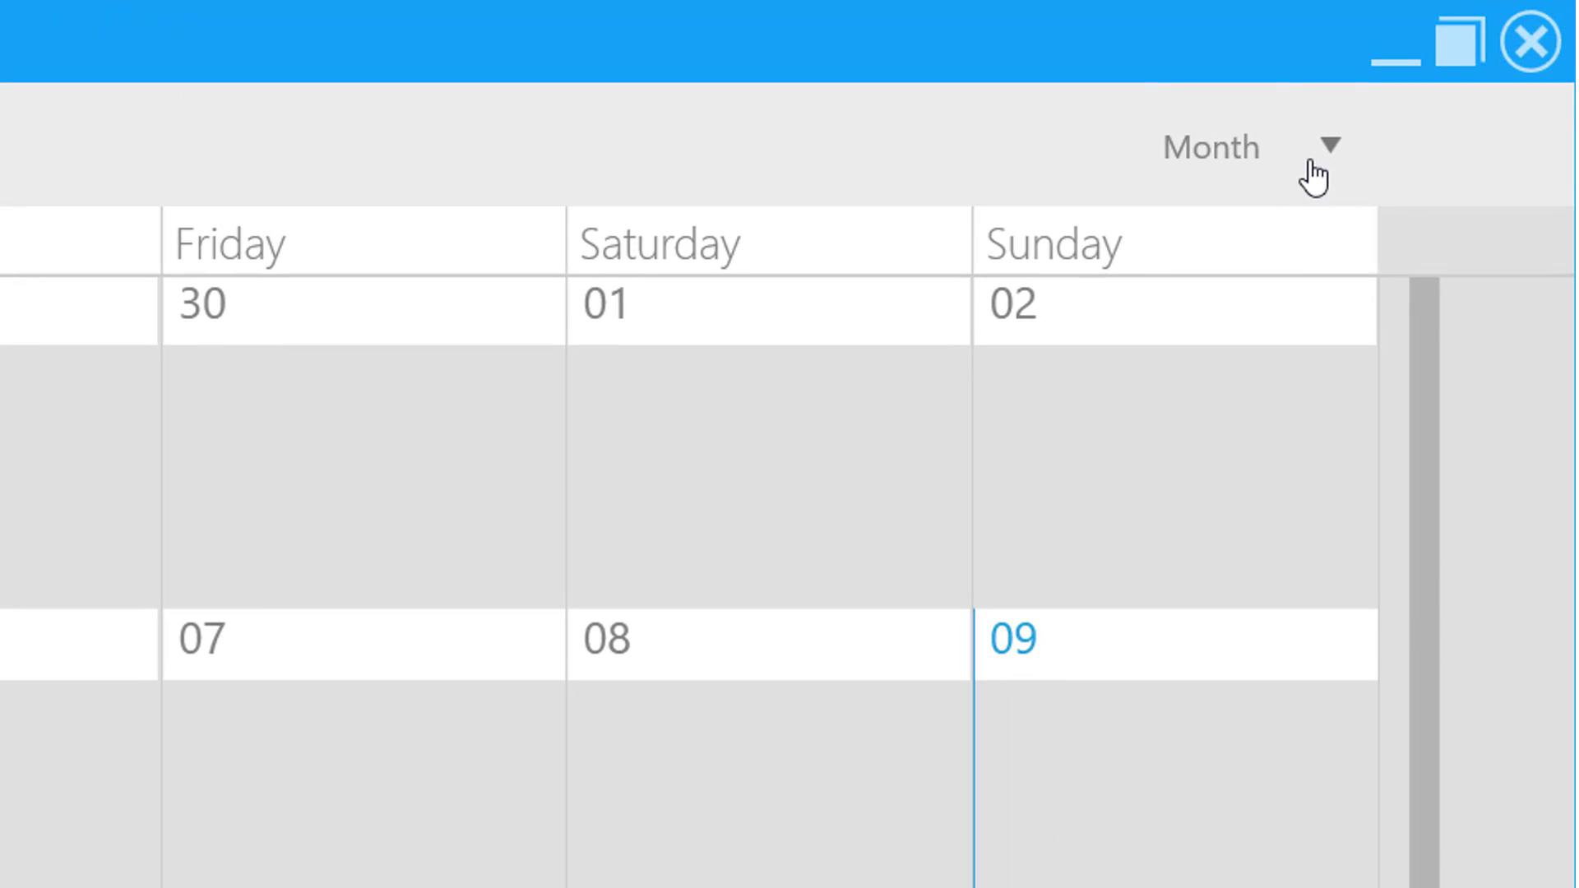
{"action": "left_click", "coordinate": [1309, 162]}
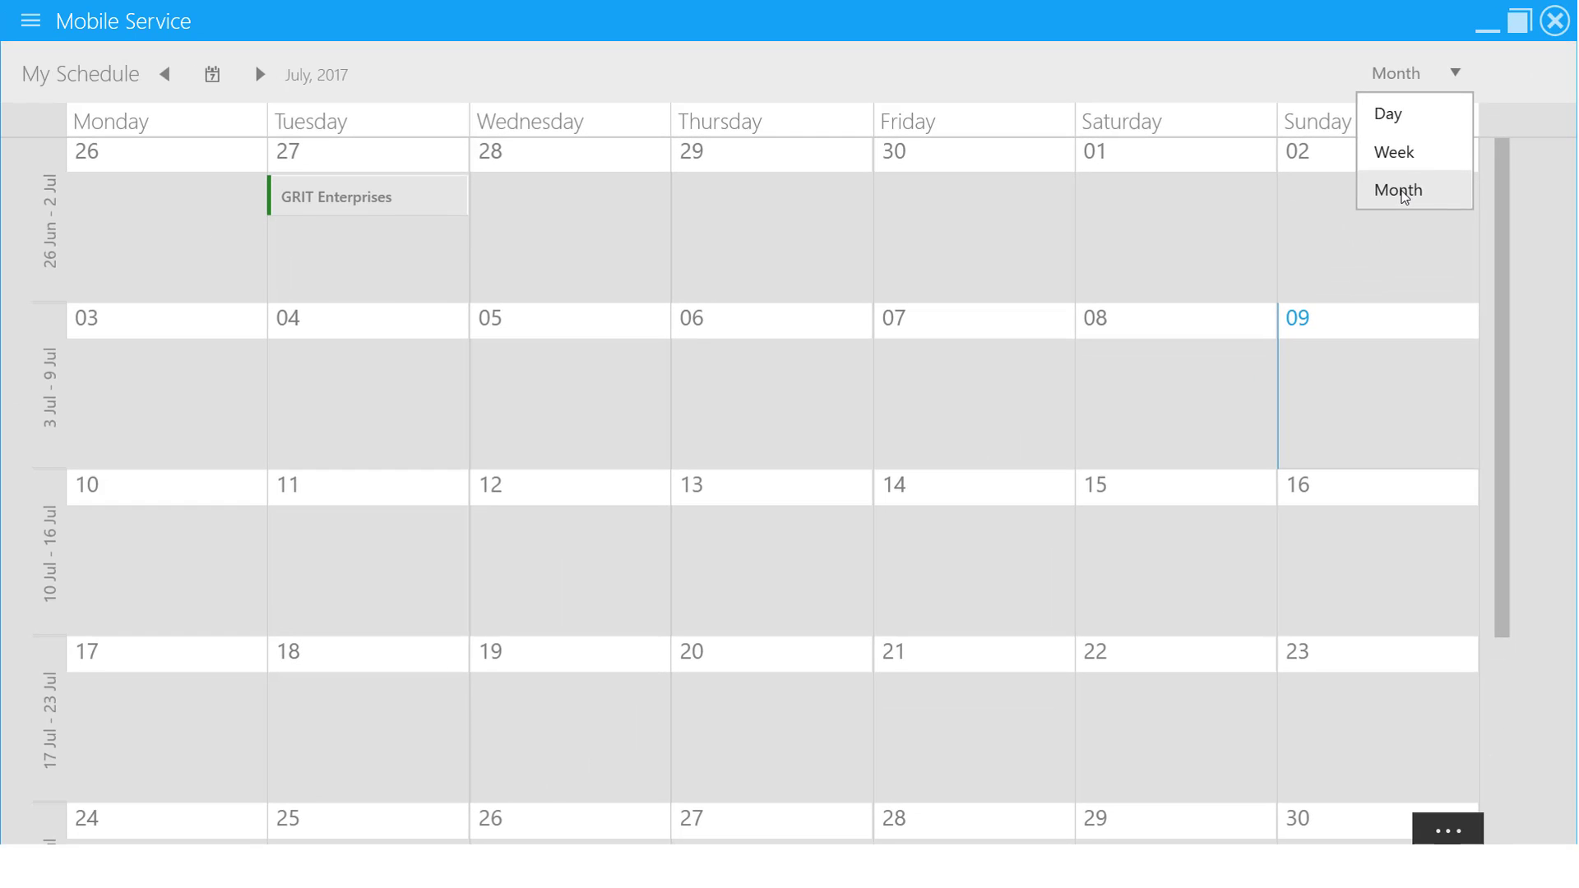
{"action": "left_click", "coordinate": [1296, 380]}
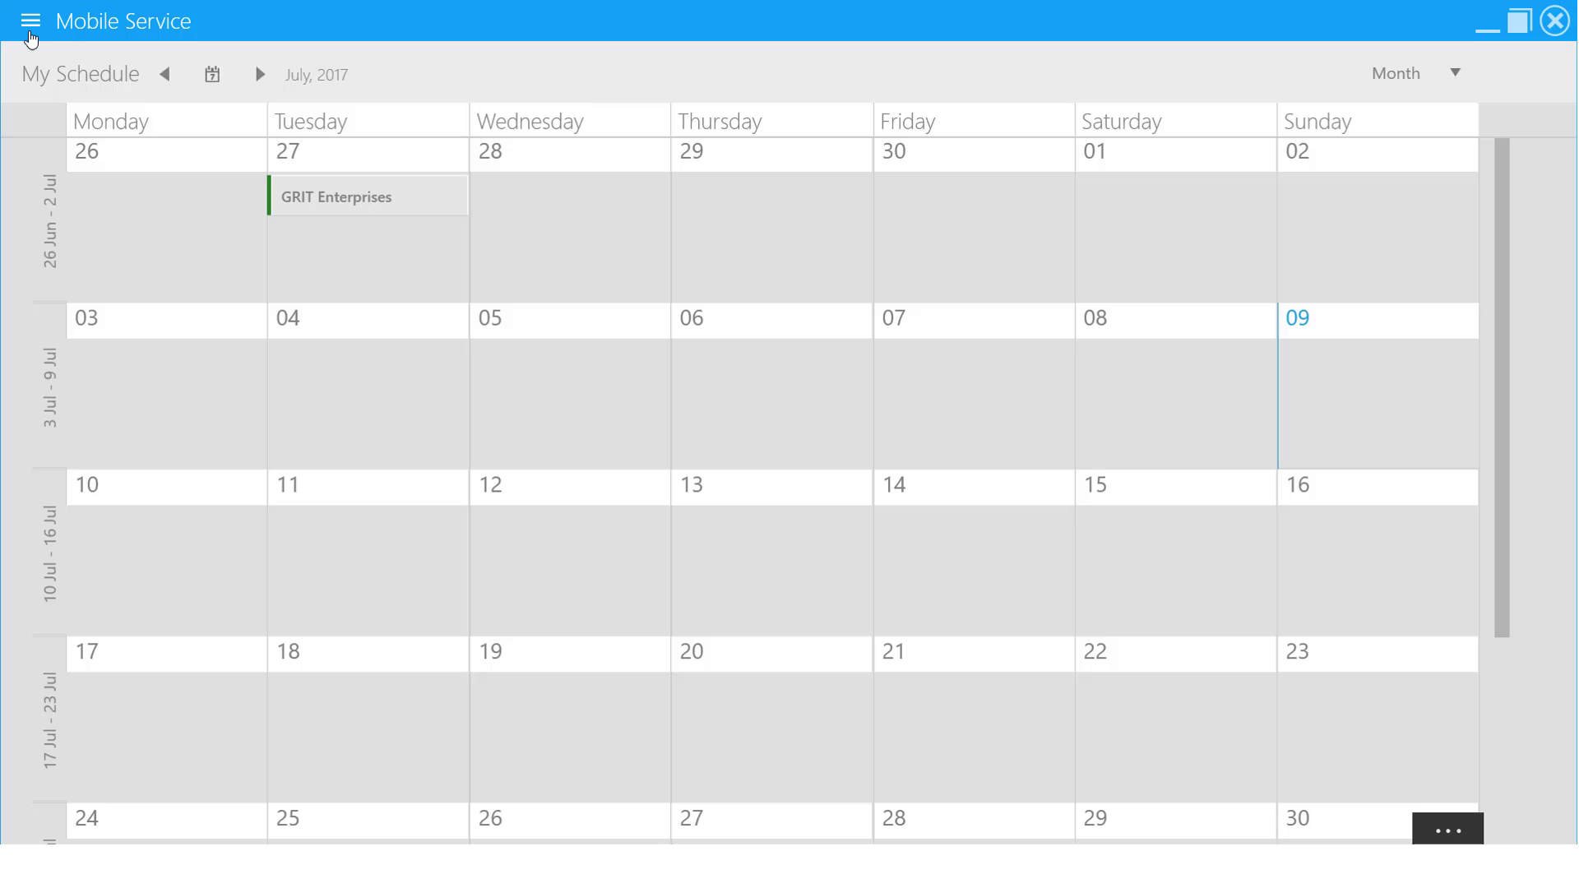
- Sync with the LN server and open the 9 July GRIT Enterprises visit
{"action": "left_click", "coordinate": [30, 31]}
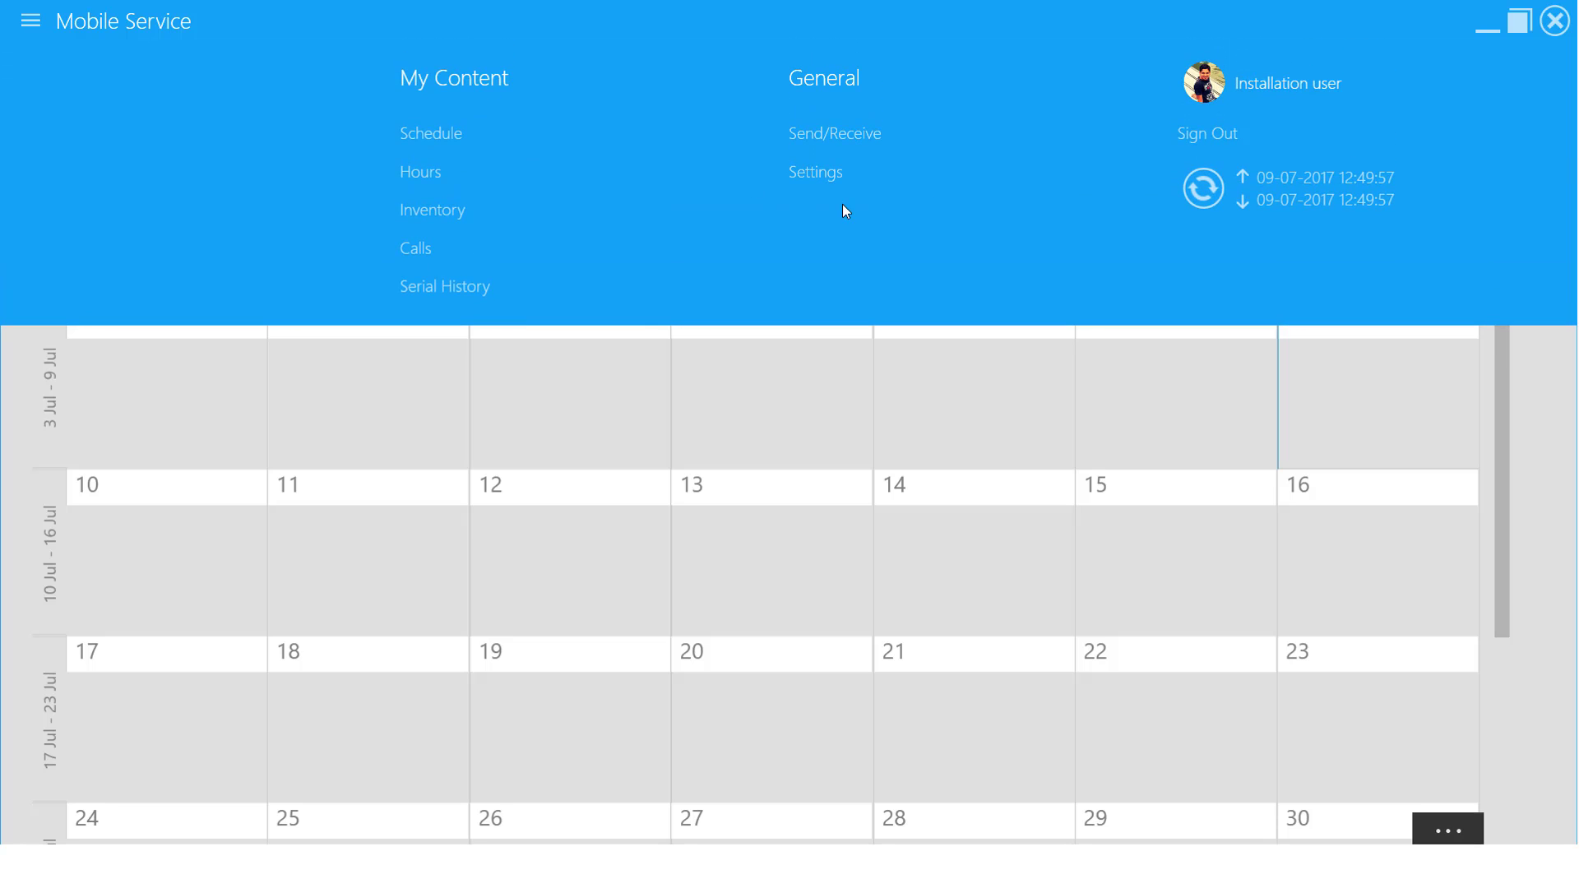
{"action": "left_click", "coordinate": [1203, 202]}
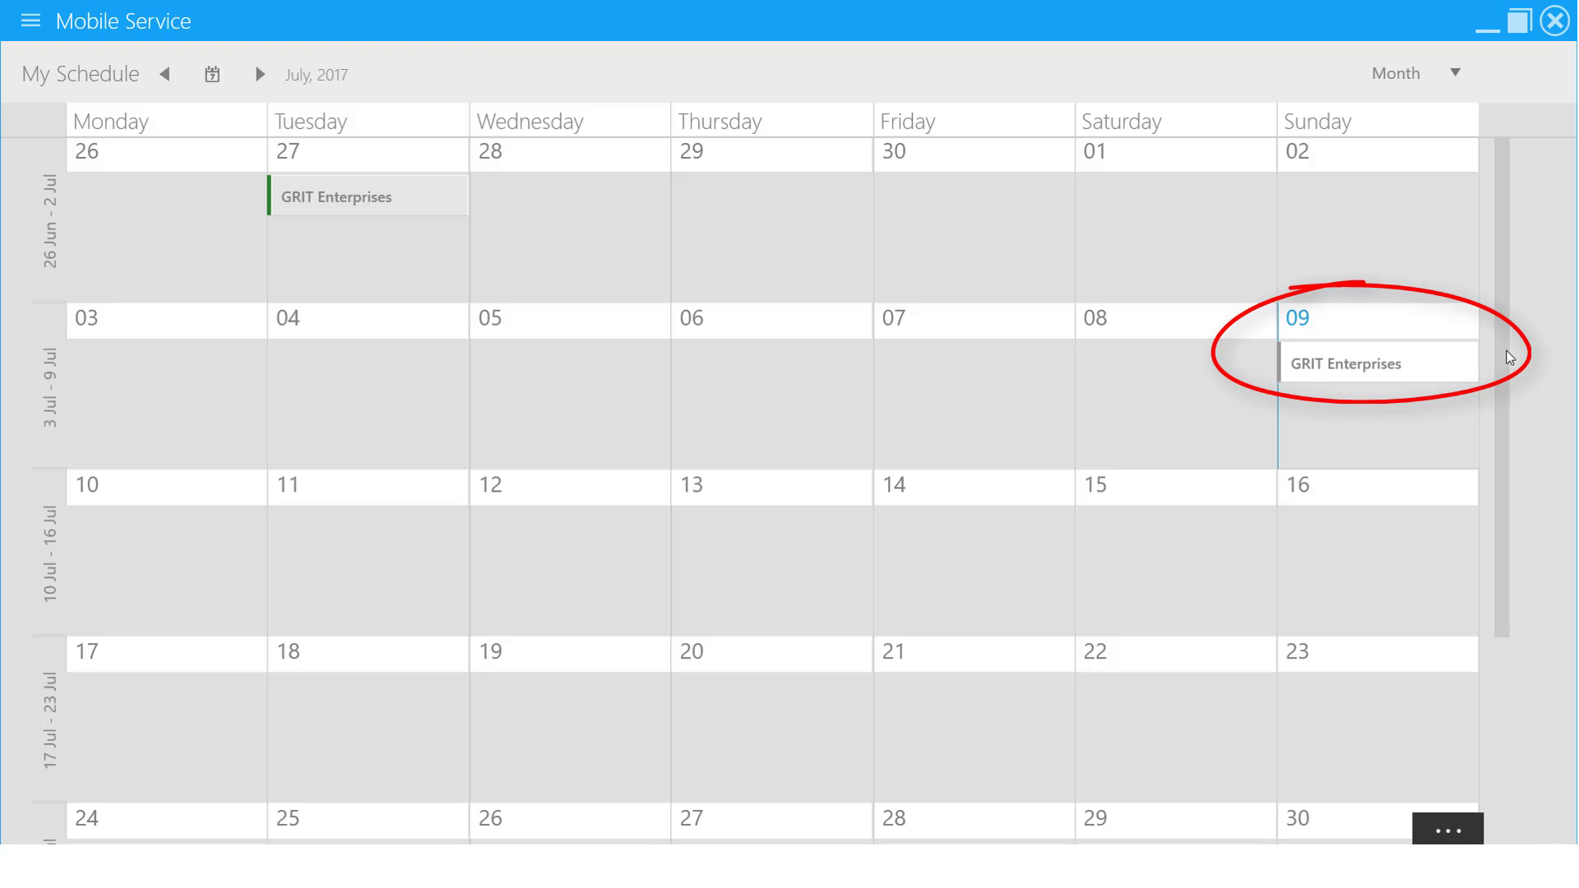
{"action": "left_click", "coordinate": [1331, 369]}
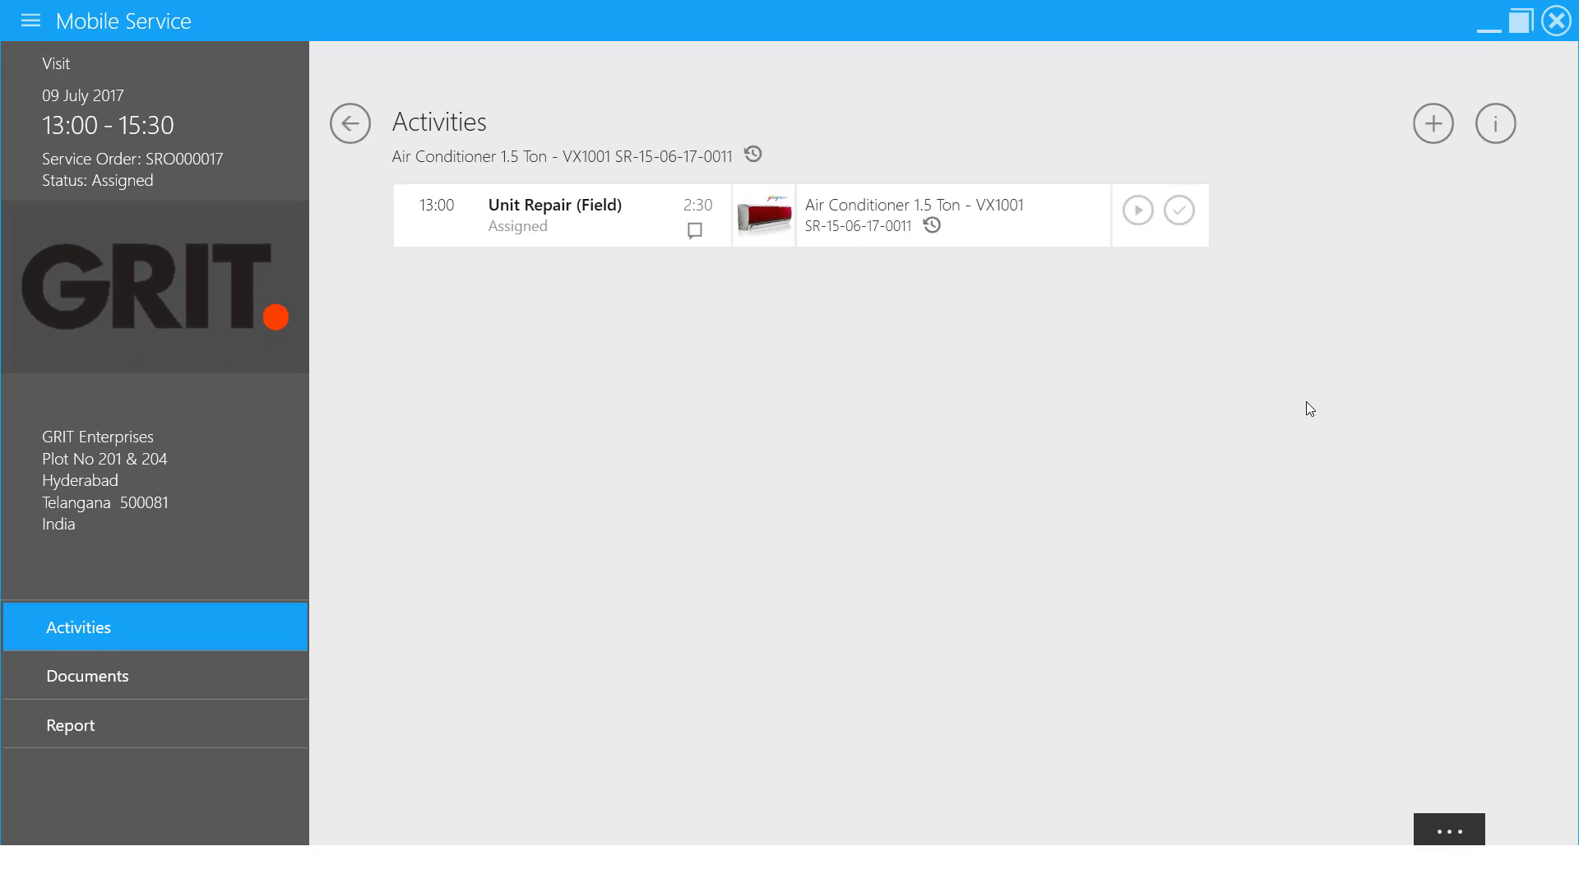
- Download the visit's VX1001_Manual.pdf document and open it
{"action": "left_click", "coordinate": [216, 673]}
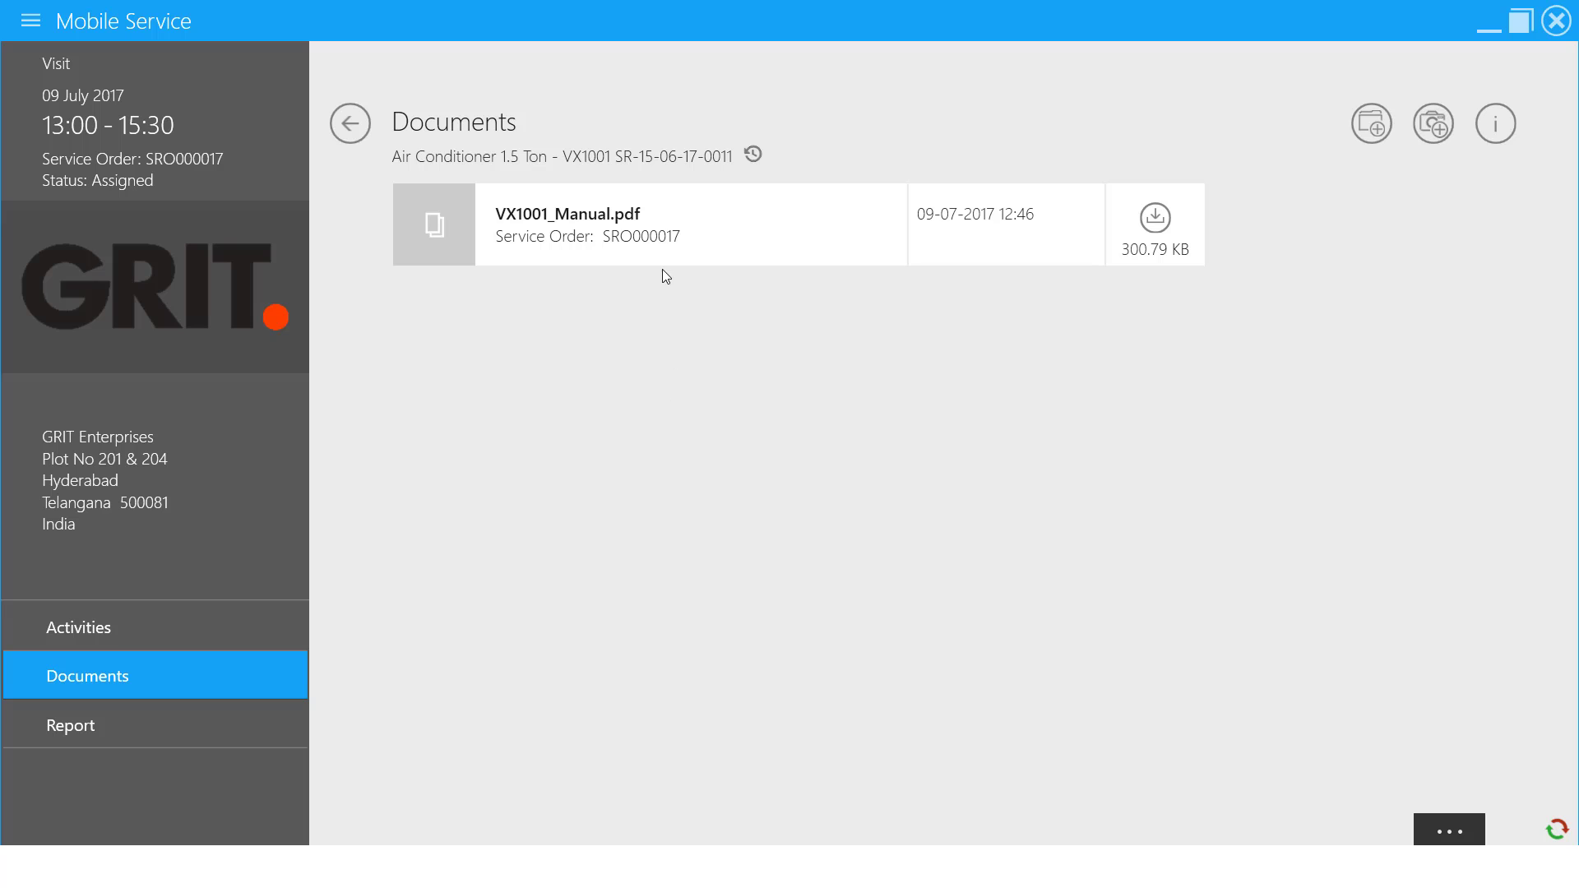
{"action": "left_click", "coordinate": [1157, 224]}
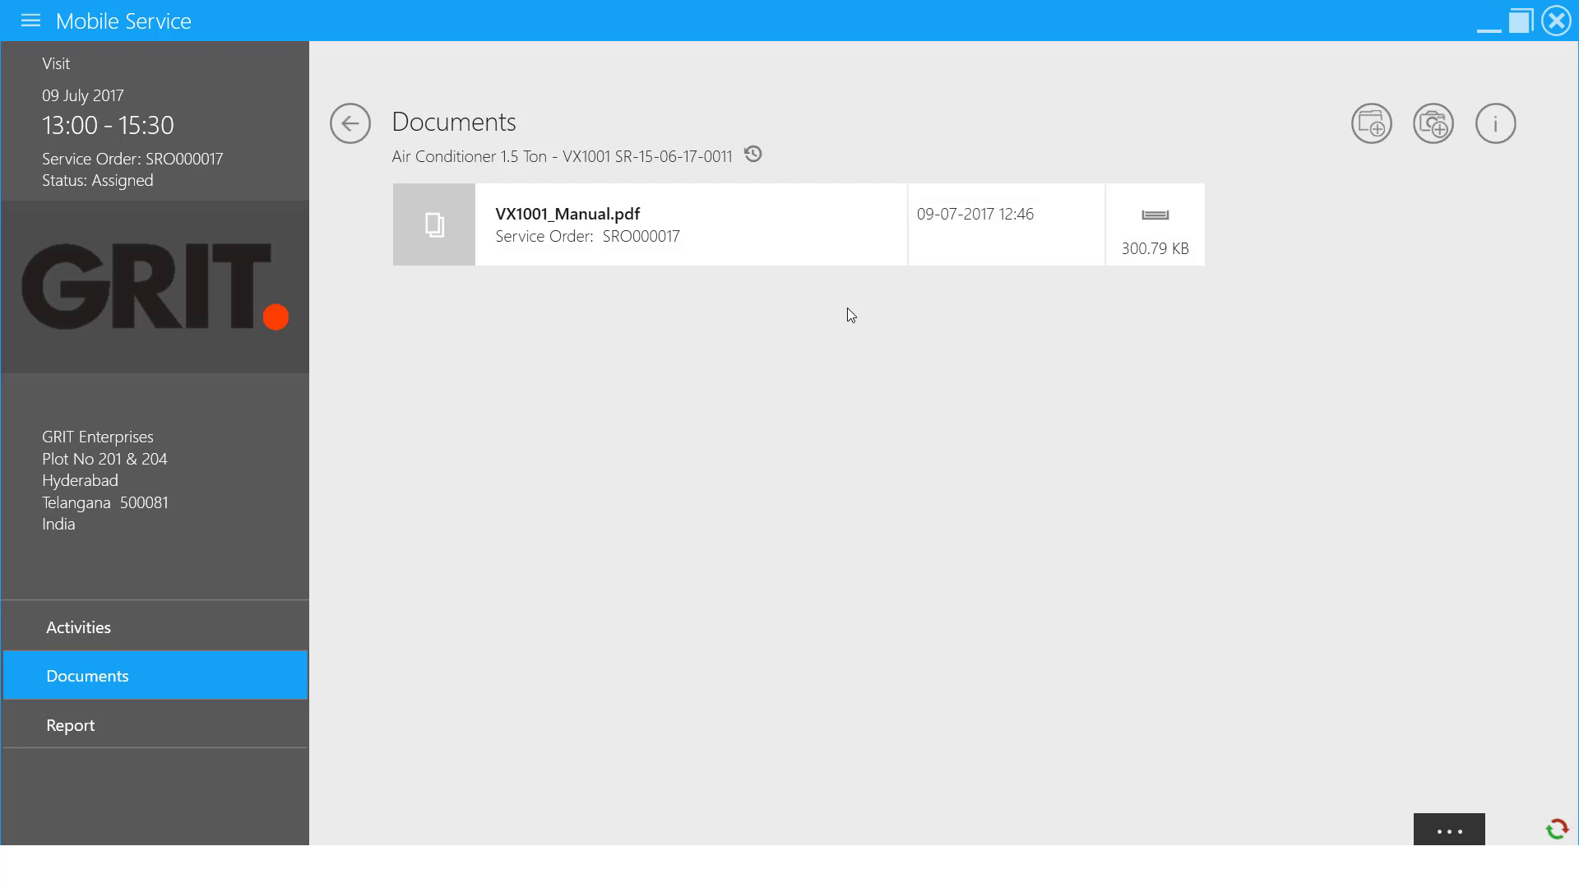
{"action": "left_click", "coordinate": [596, 224]}
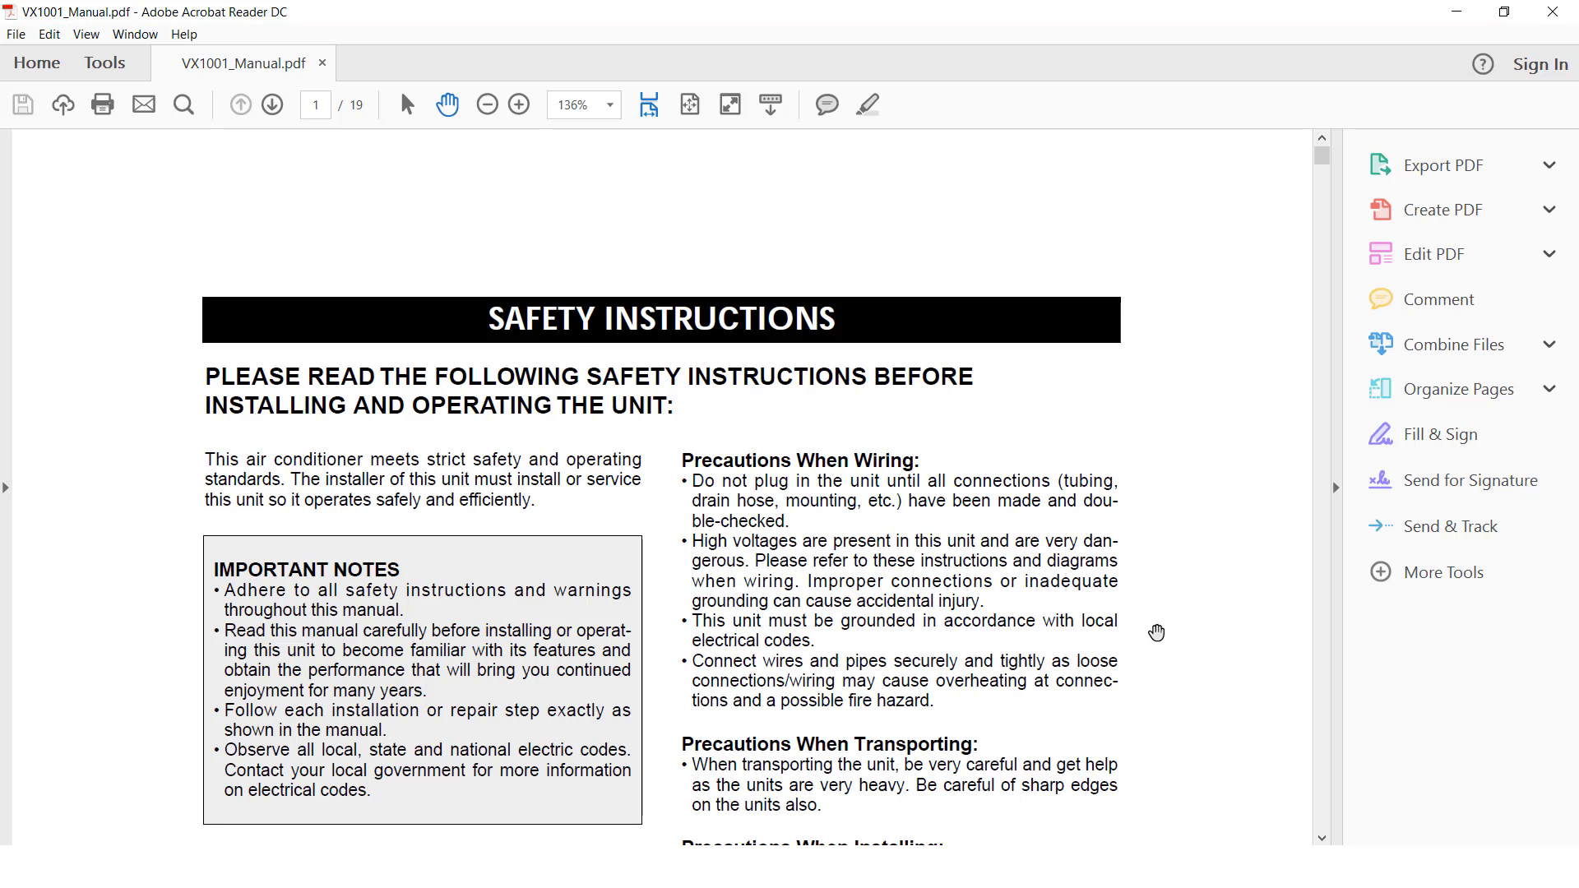
- Scroll the manual down to the page 2 Contents, then close Acrobat Reader
{"action": "scroll", "coordinate": [1156, 632], "scroll_direction": "down", "scroll_amount": 10}
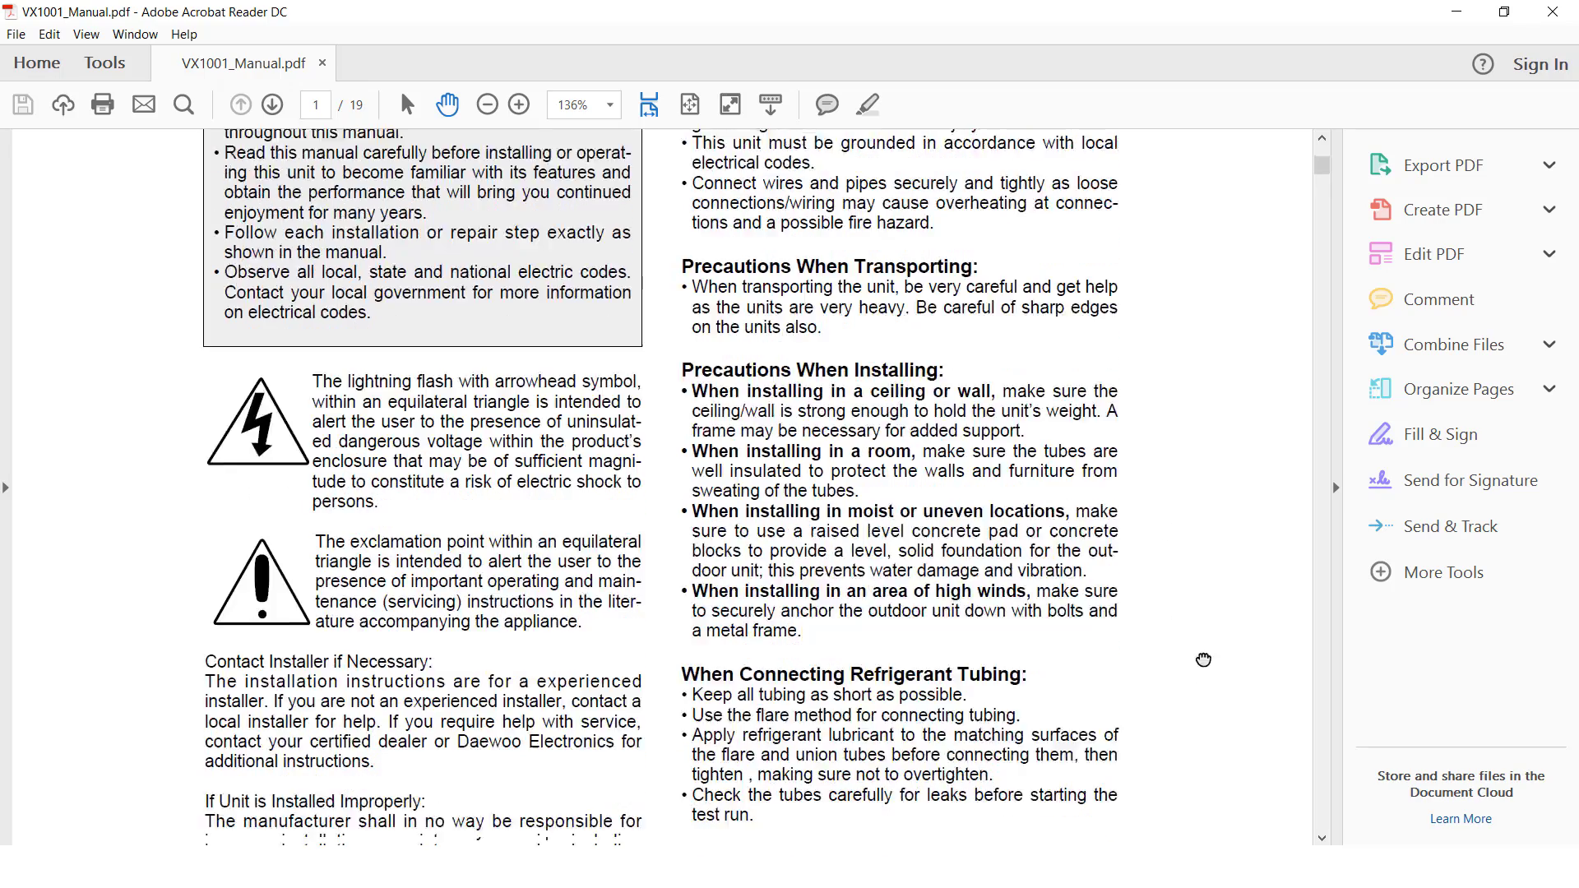
{"action": "scroll", "coordinate": [1204, 659], "scroll_direction": "down", "scroll_amount": 20}
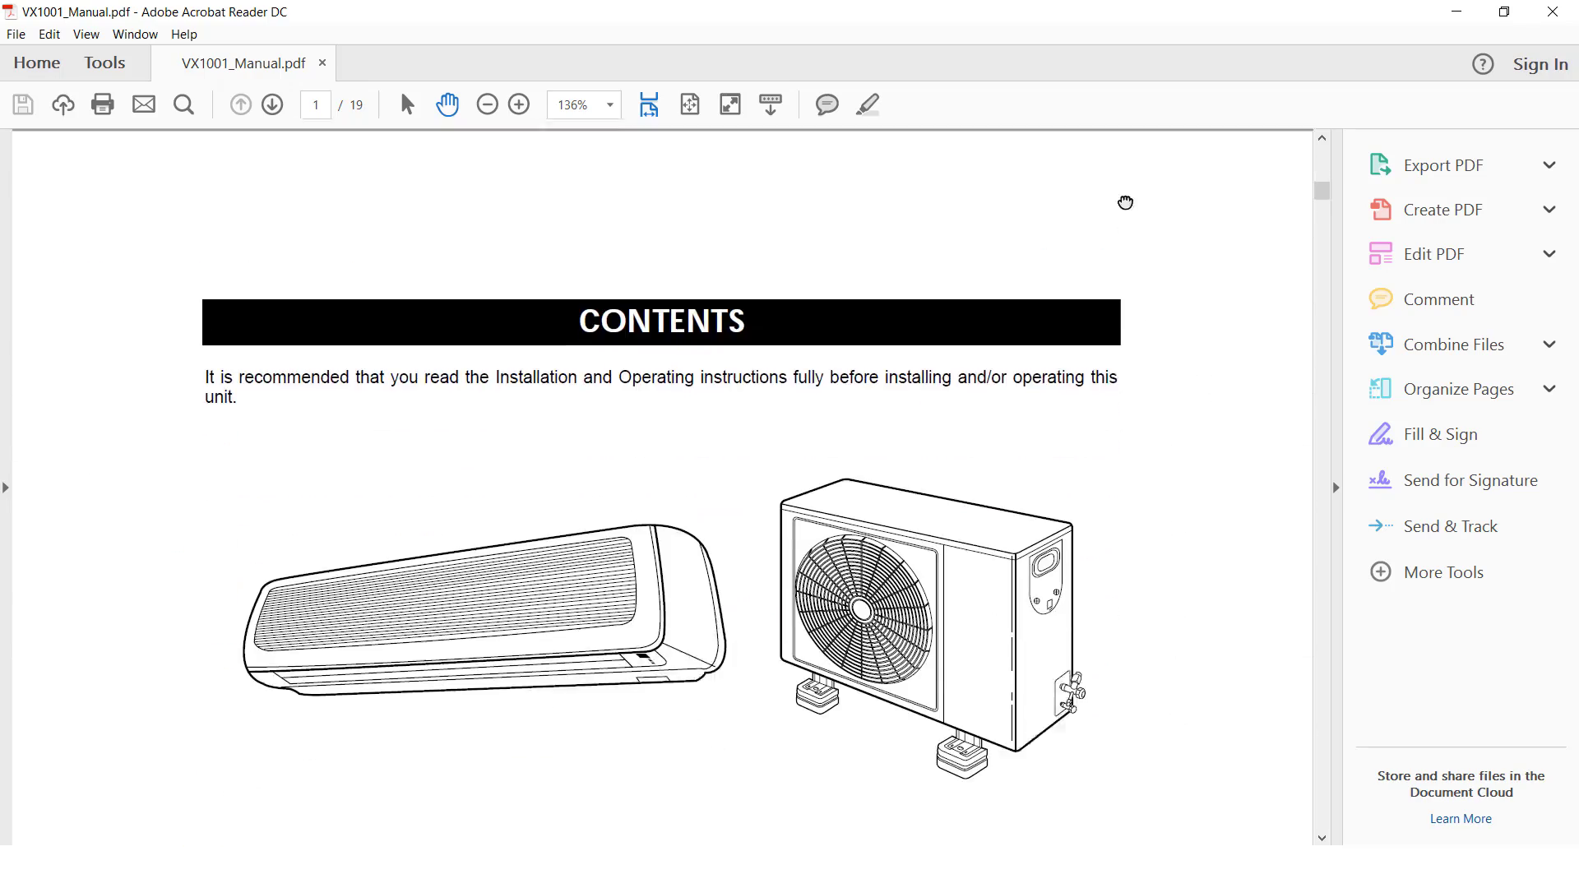
{"action": "scroll", "coordinate": [1159, 477], "scroll_direction": "down", "scroll_amount": 4}
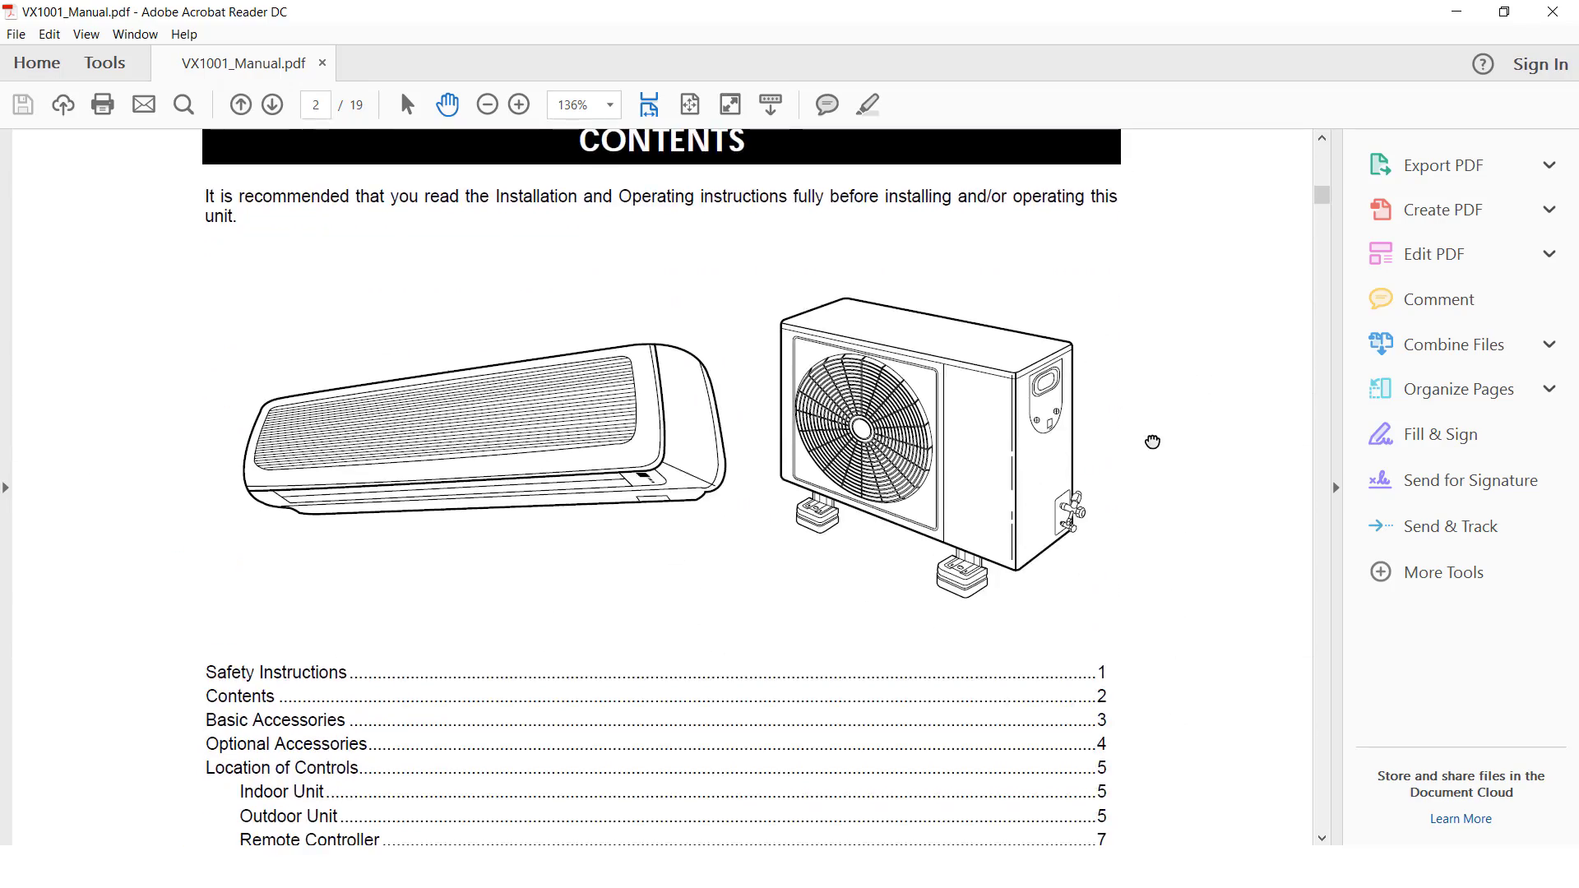
{"action": "left_click", "coordinate": [1552, 11]}
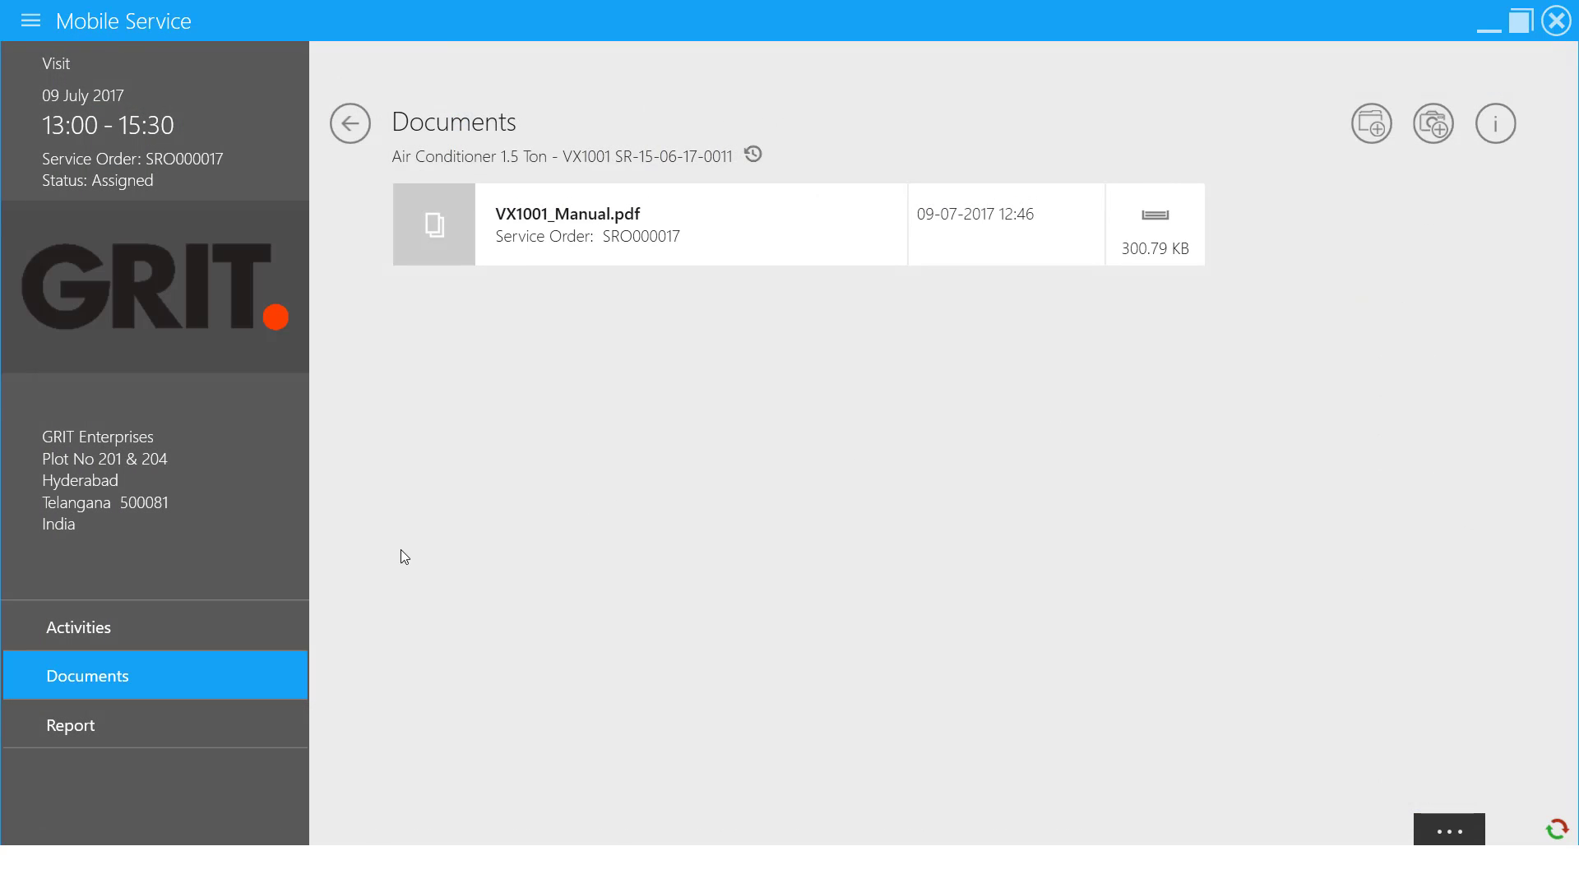
- Accept and start the Unit Repair (Field) activity, then open its Repair - SK.006 task list
{"action": "left_click", "coordinate": [228, 623]}
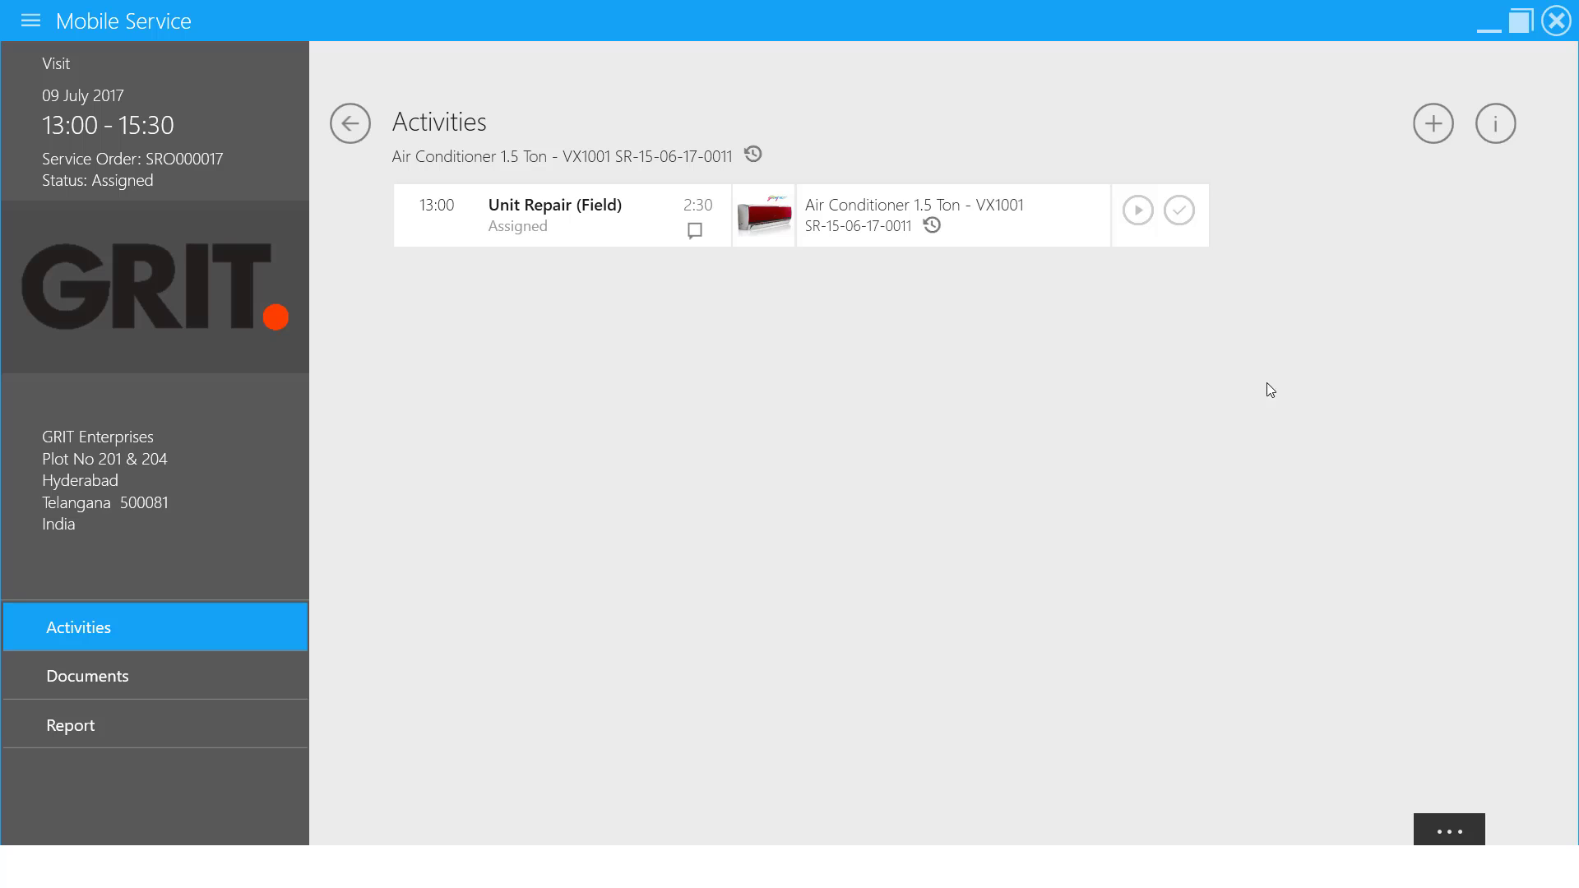
{"action": "right_click", "coordinate": [1057, 231]}
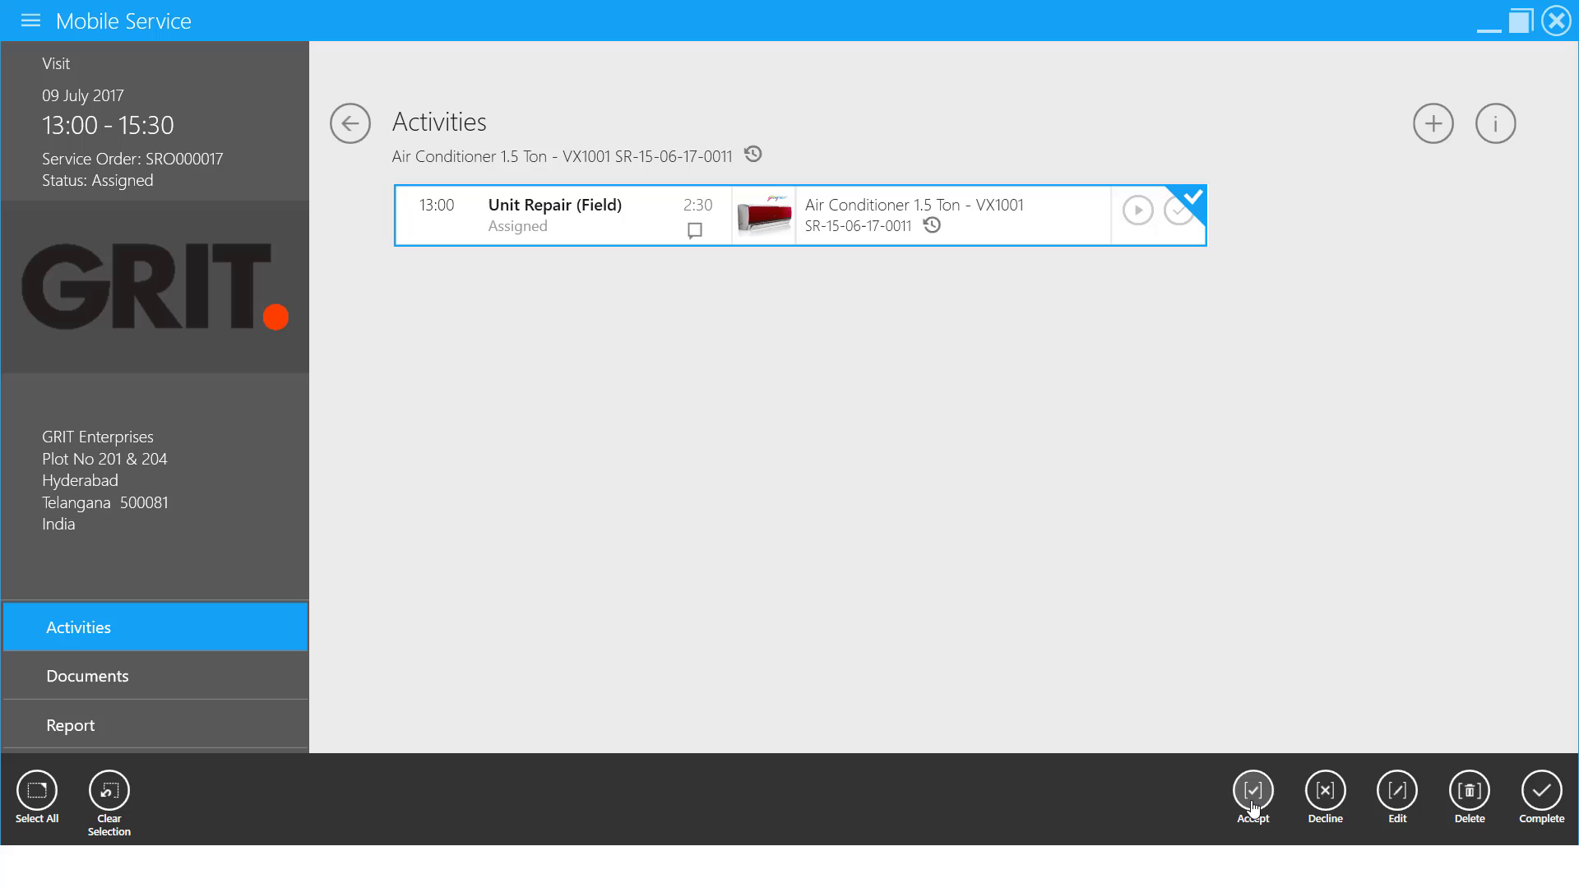
{"action": "left_click", "coordinate": [1253, 792]}
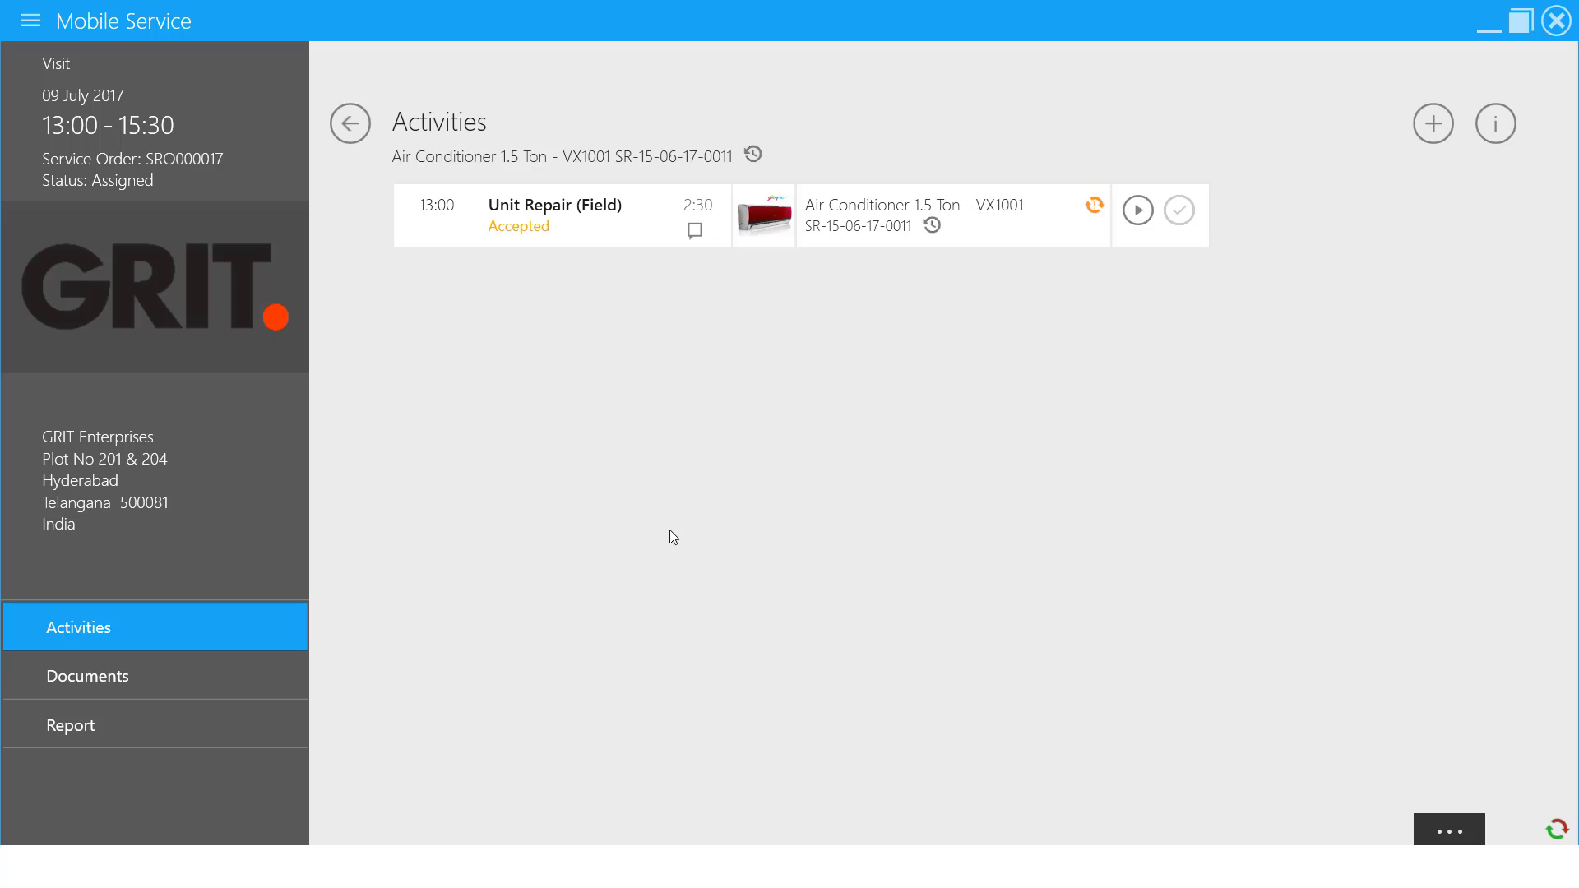
{"action": "left_click", "coordinate": [1139, 211]}
{"action": "left_click", "coordinate": [1033, 239]}
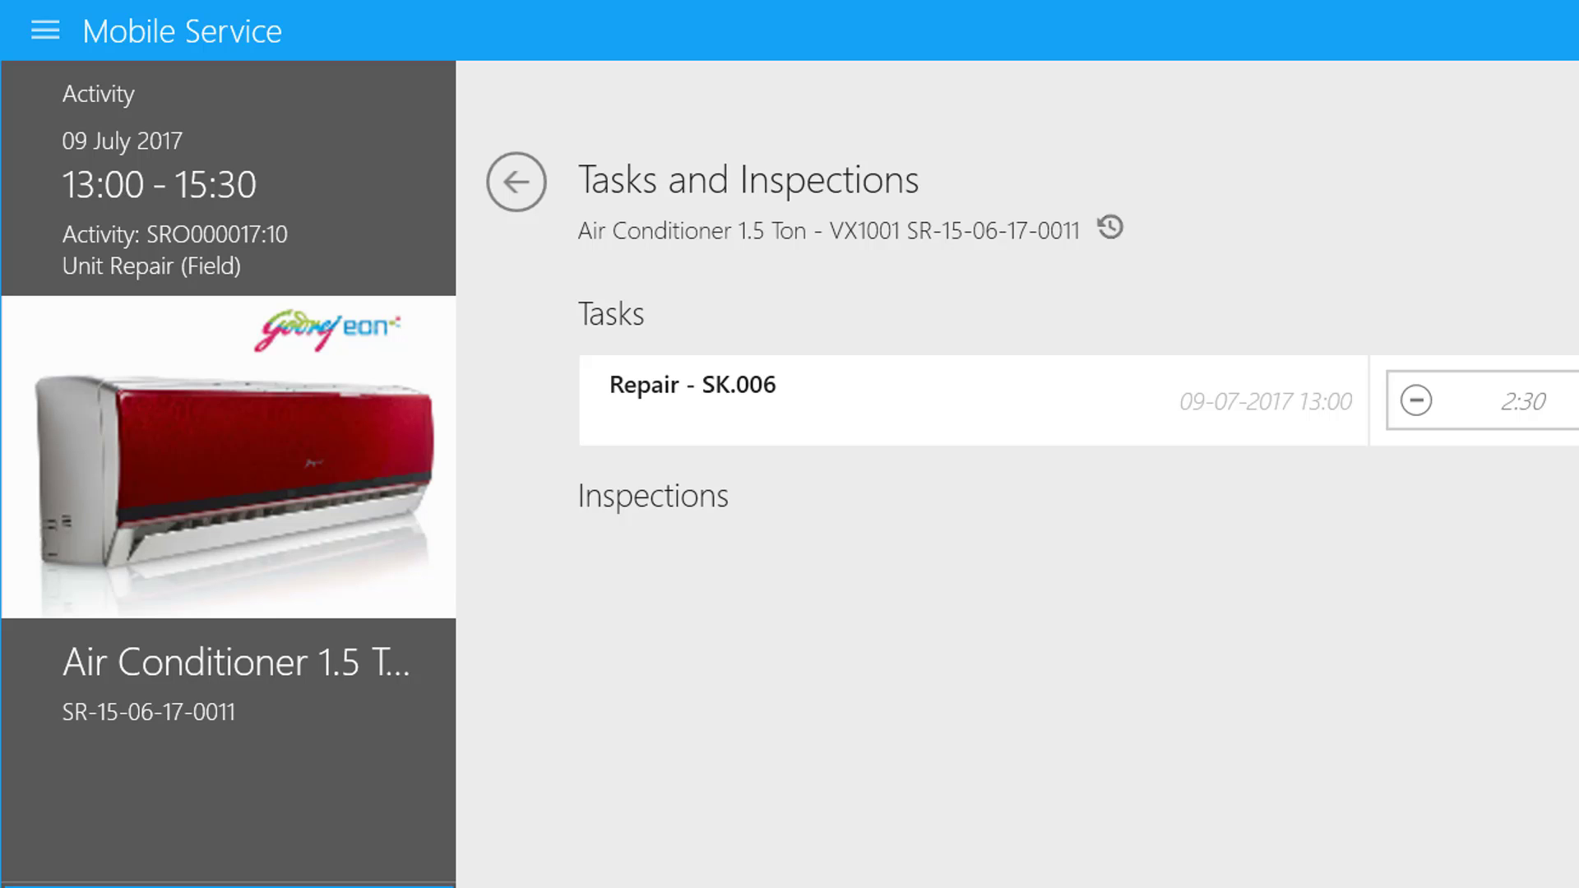
- Raise the Repair - SK.006 time to 4:00 in six 15-minute increments and complete it
{"action": "scroll", "coordinate": [1551, 585], "scroll_direction": "right", "scroll_amount": 5}
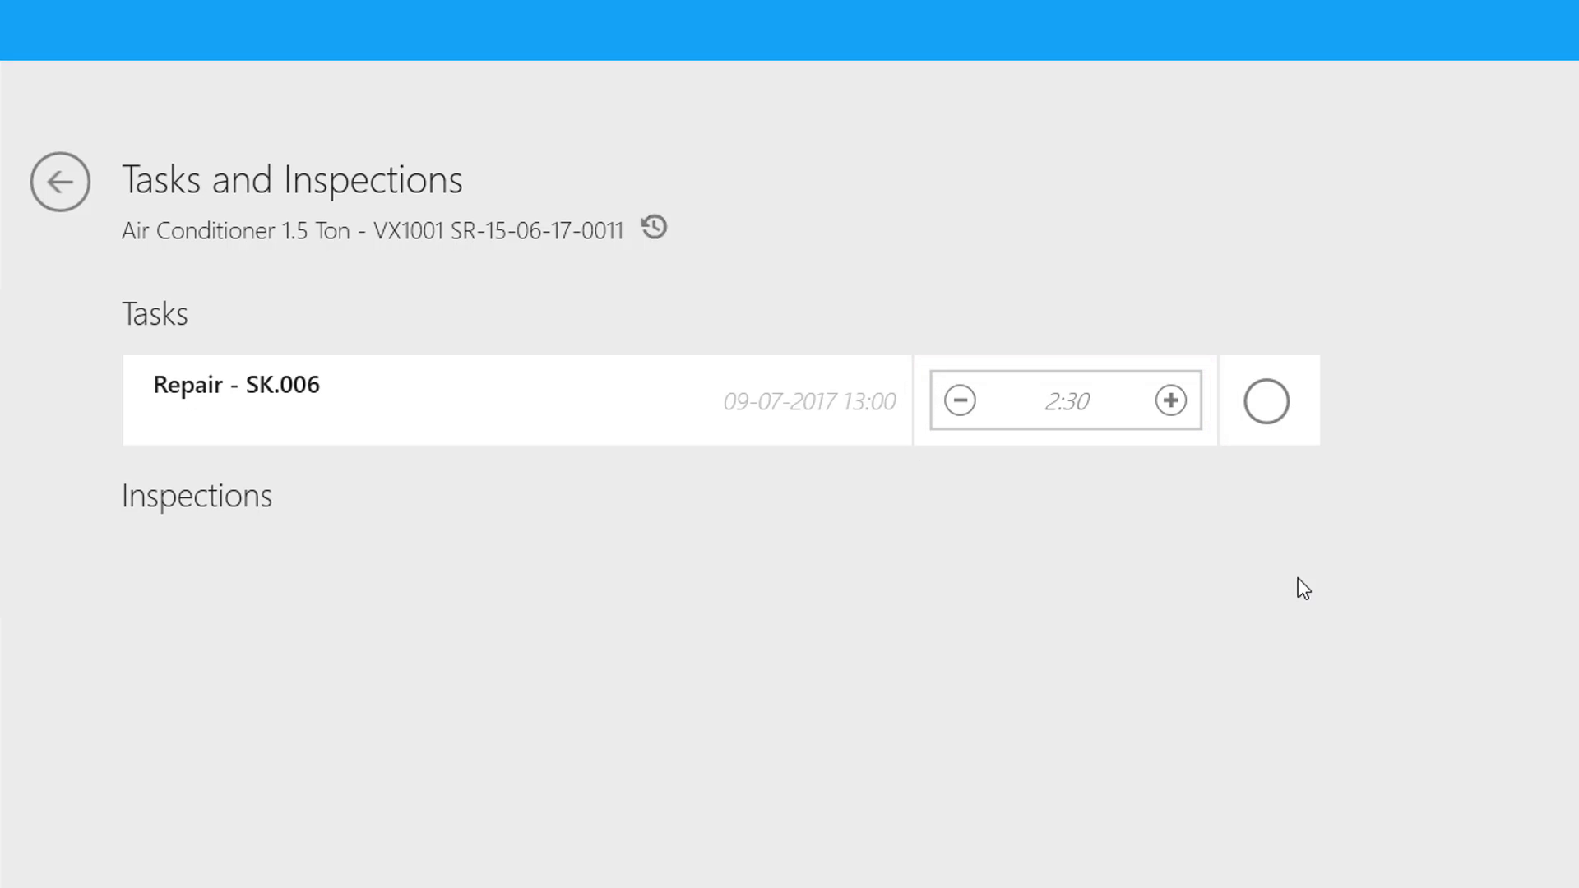
{"action": "left_click", "coordinate": [1173, 401]}
{"action": "left_click", "coordinate": [1175, 403]}
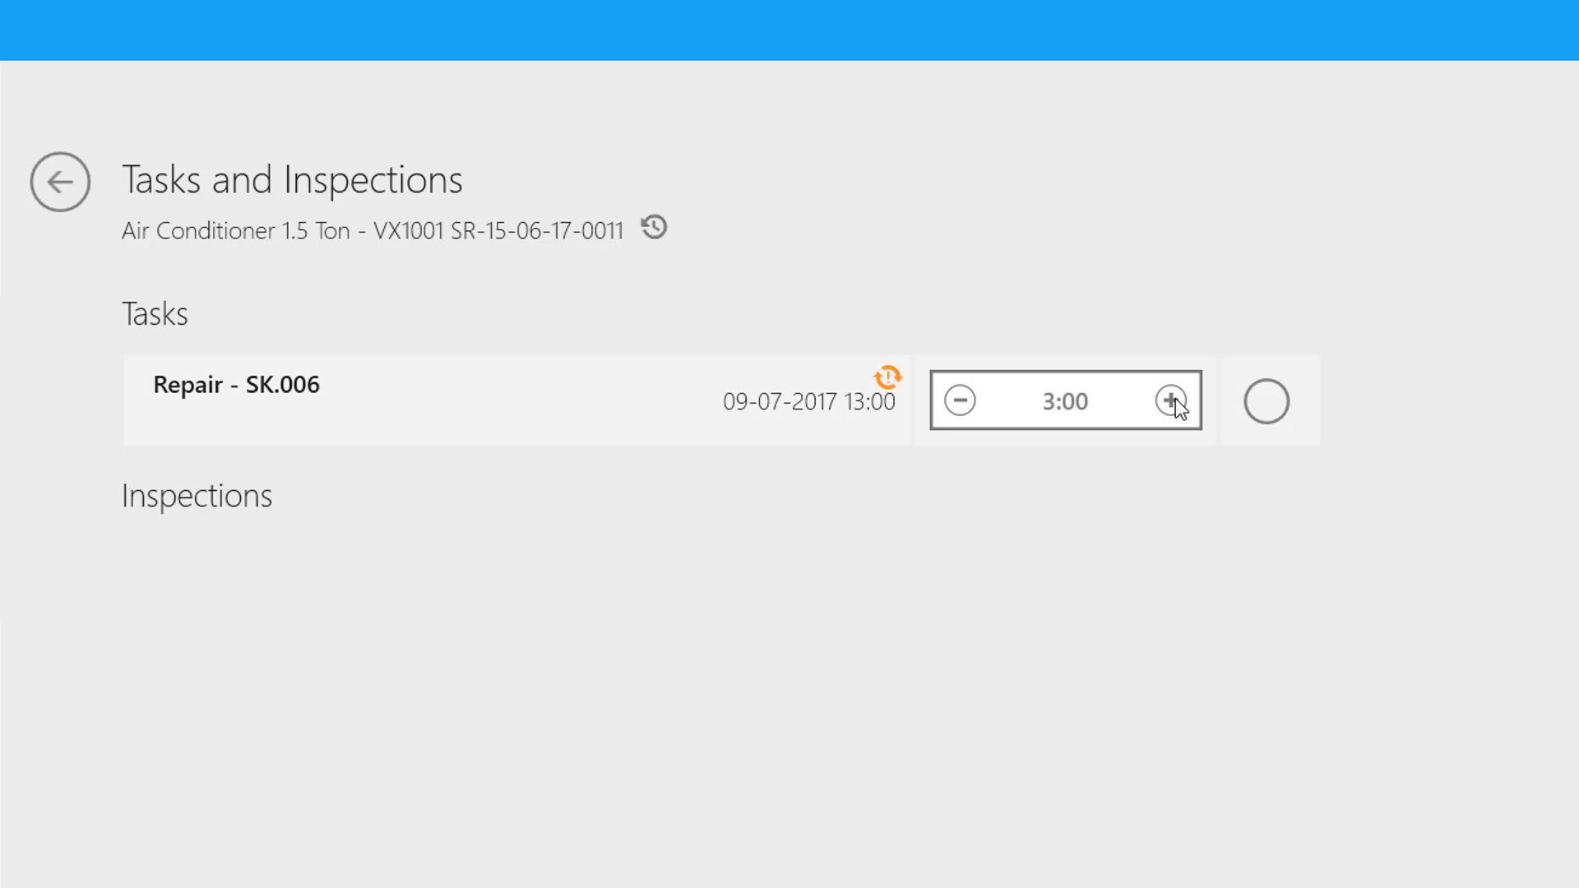
{"action": "left_click", "coordinate": [1176, 403]}
{"action": "left_click", "coordinate": [1173, 401]}
{"action": "left_click", "coordinate": [1173, 401]}
{"action": "left_click", "coordinate": [1173, 402]}
{"action": "left_click", "coordinate": [1267, 403]}
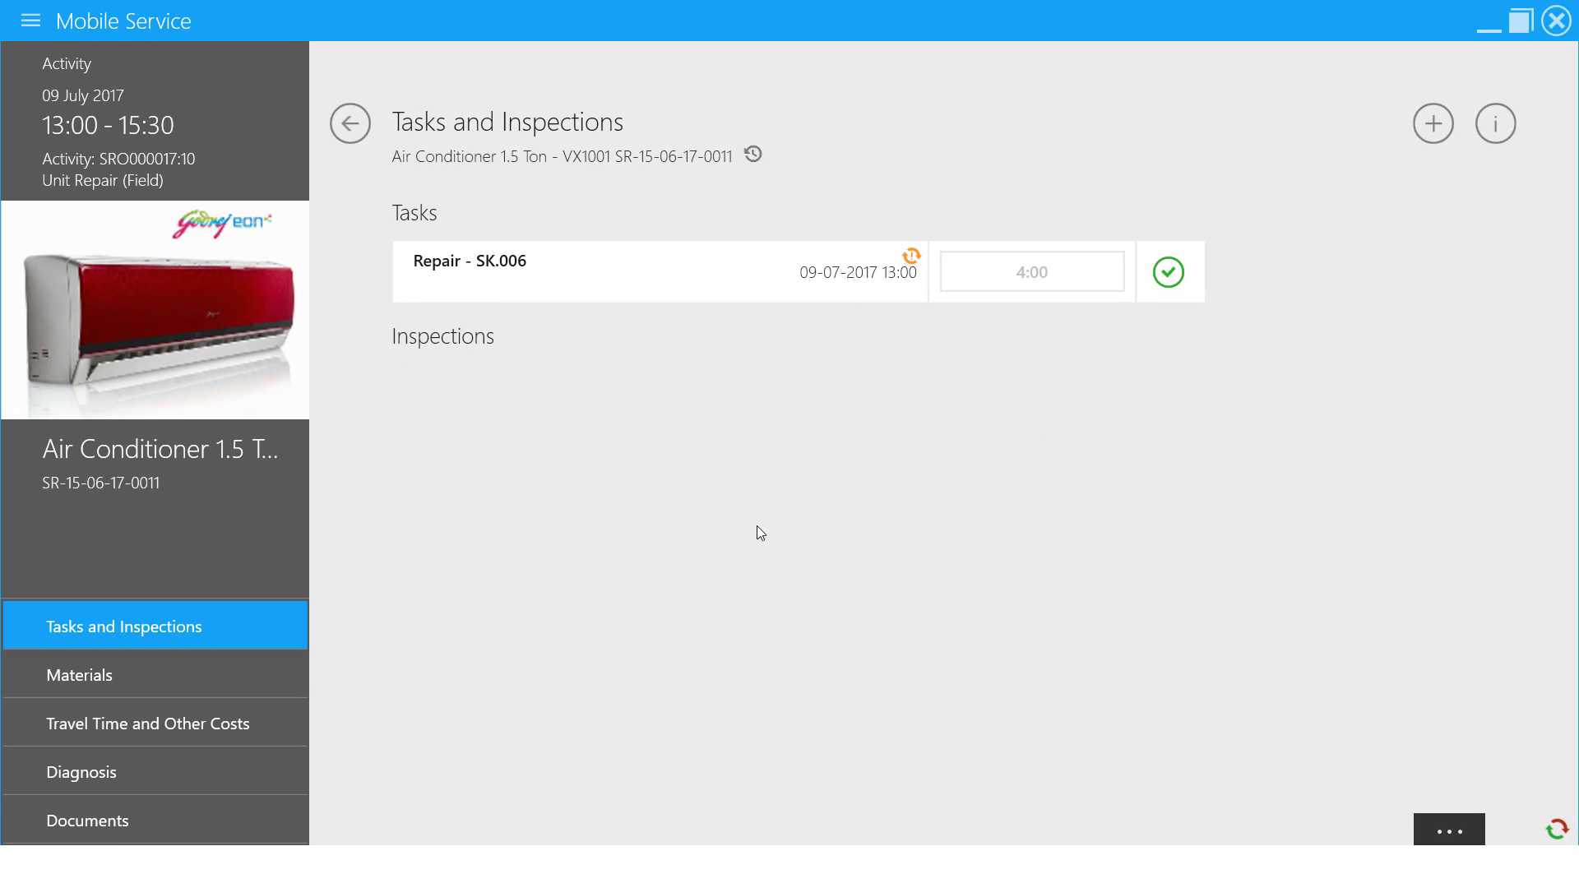
- Add Air Filter VMX90 - VXM090 from the service car as used material, quantity 1
{"action": "left_click", "coordinate": [201, 673]}
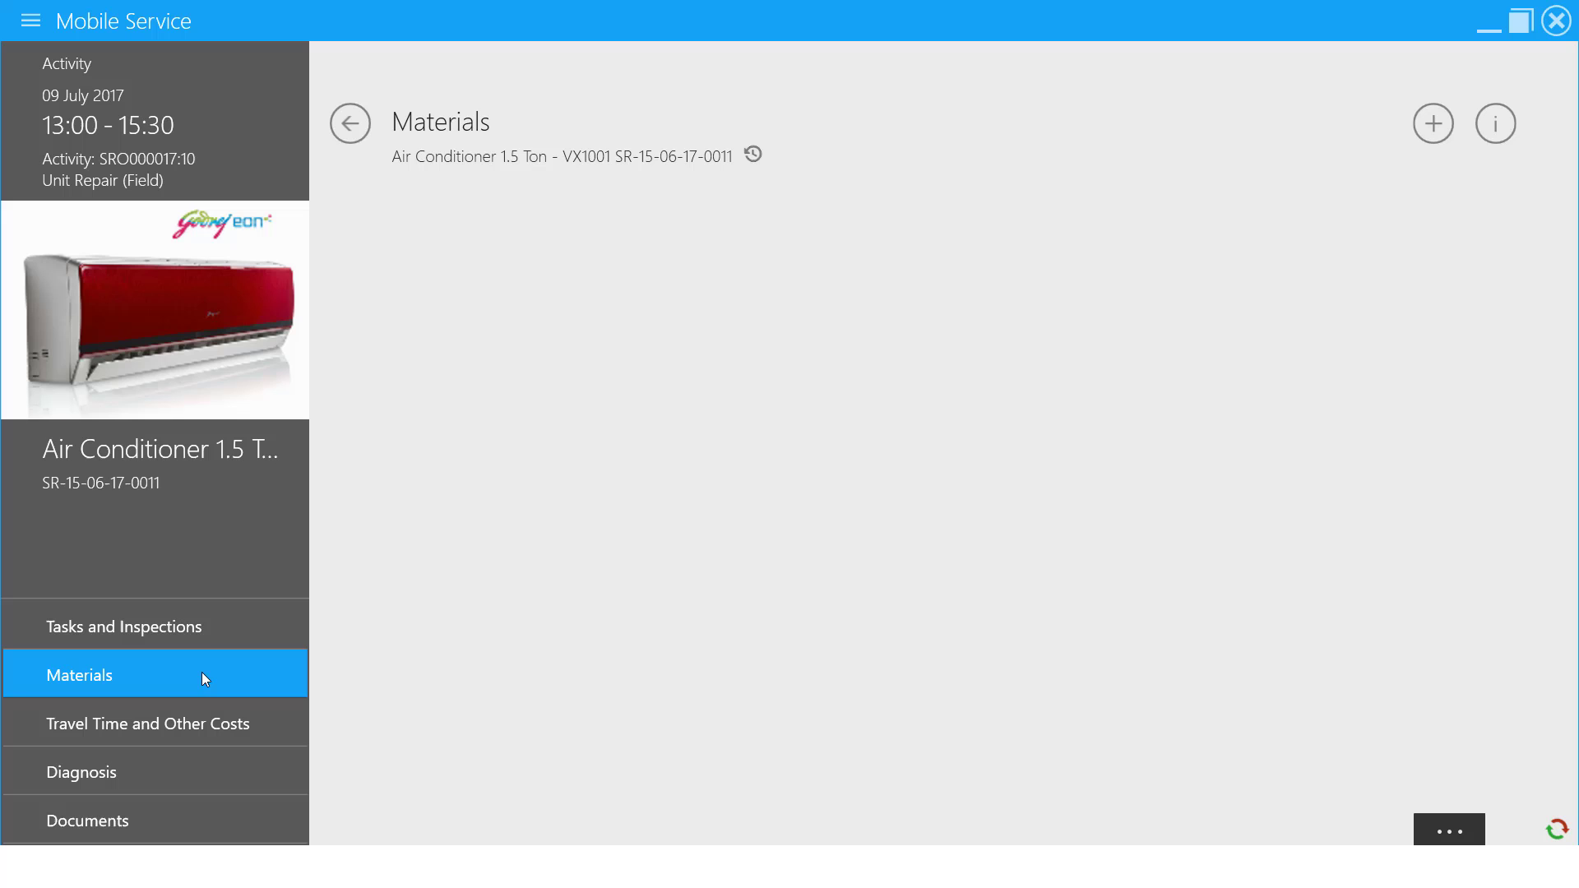
{"action": "left_click", "coordinate": [1424, 134]}
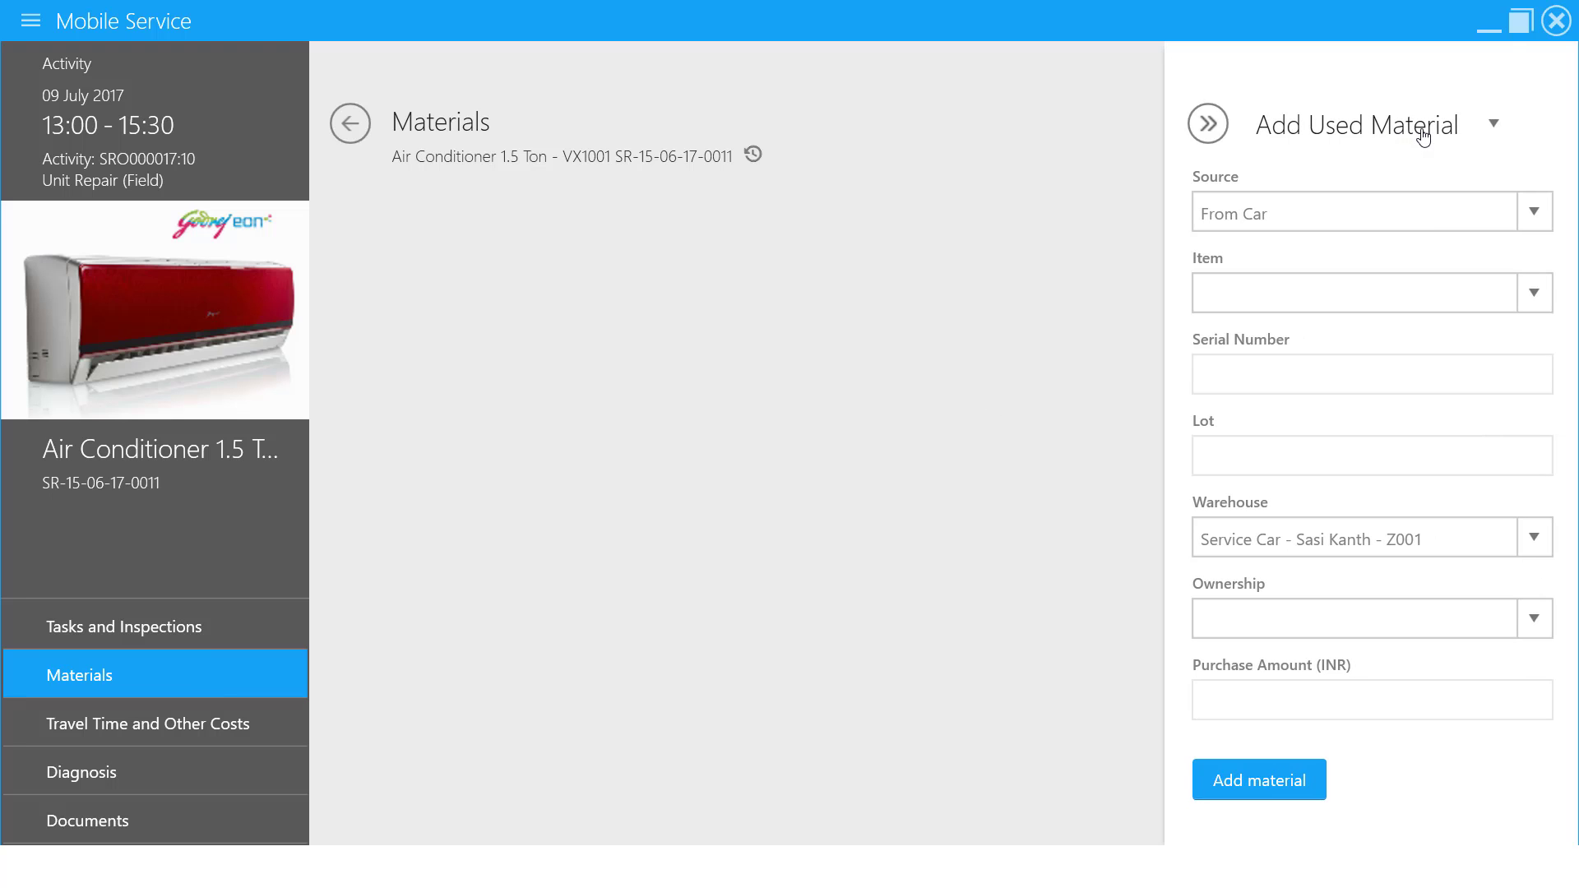
{"action": "left_click", "coordinate": [1387, 302]}
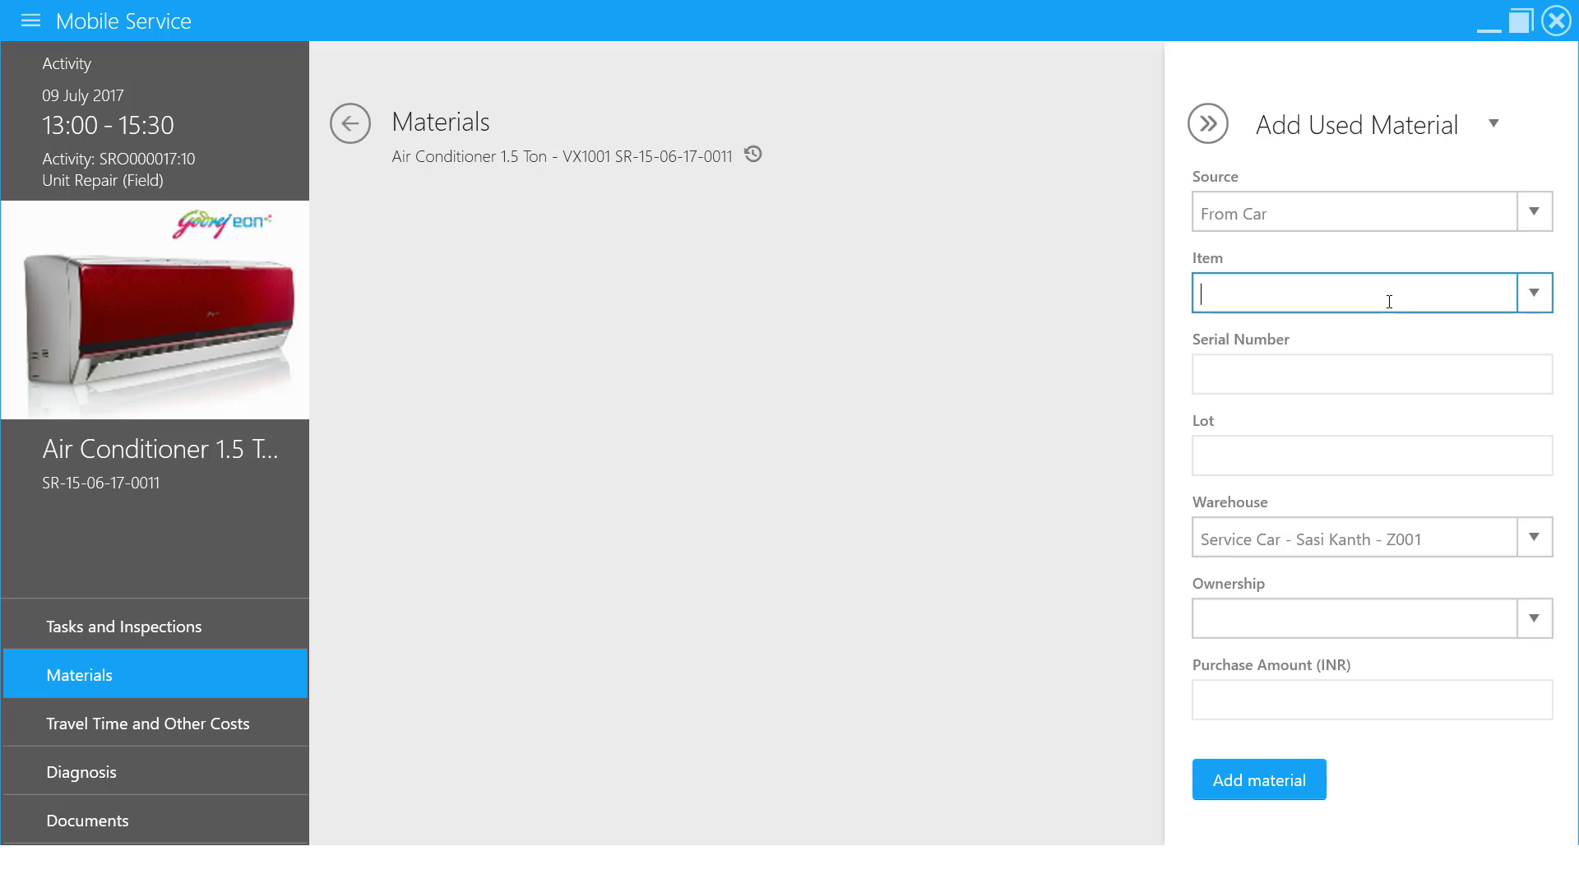
{"action": "type", "text": "air"}
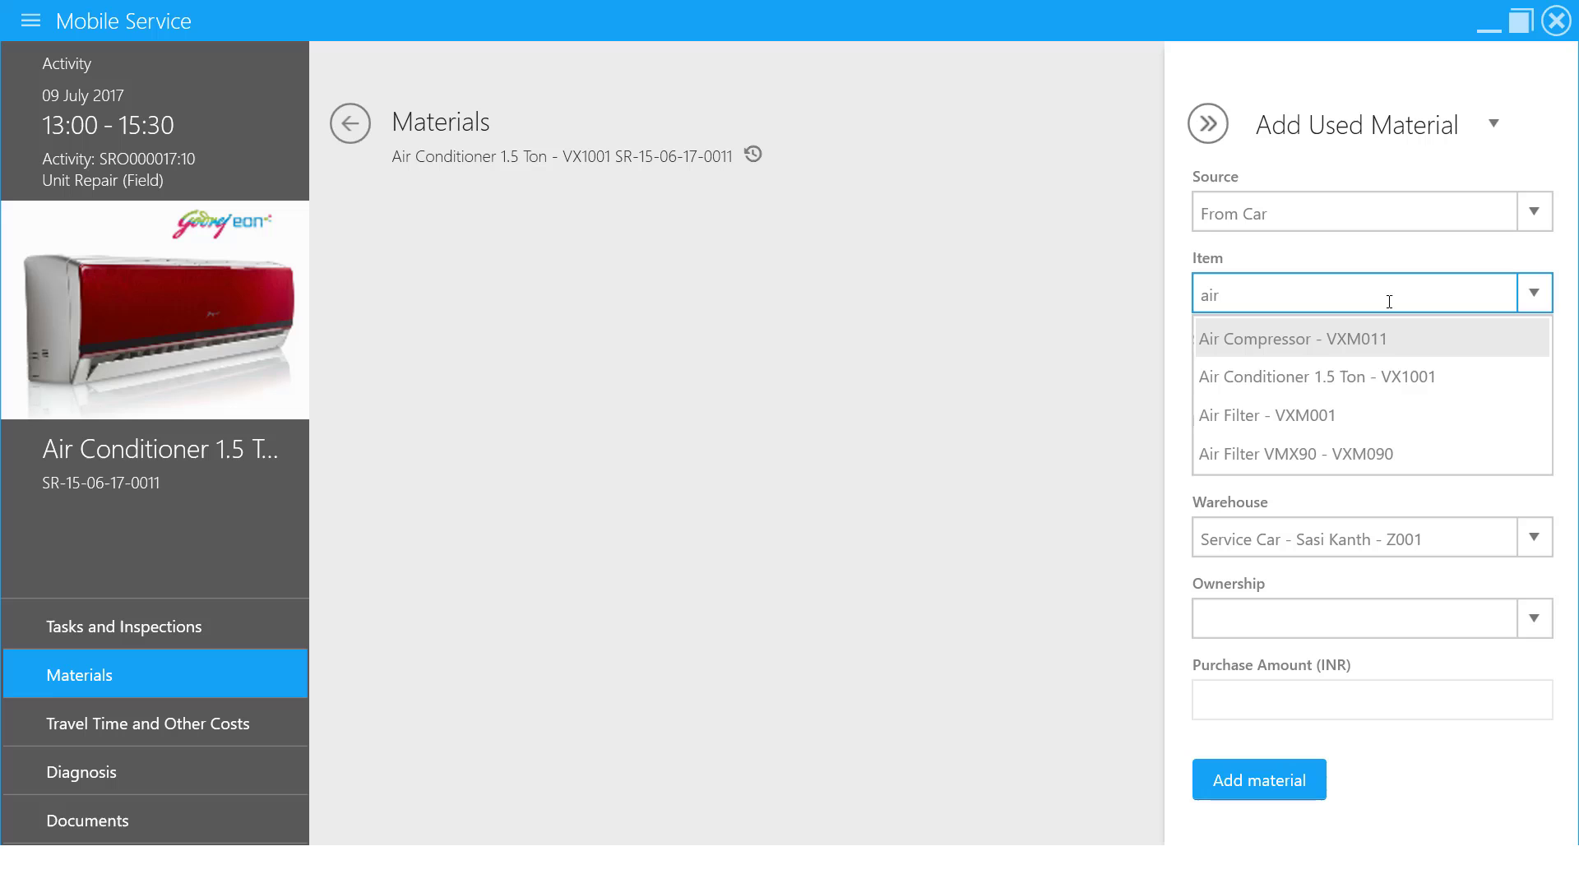
{"action": "left_click", "coordinate": [1407, 454]}
{"action": "left_click", "coordinate": [1307, 788]}
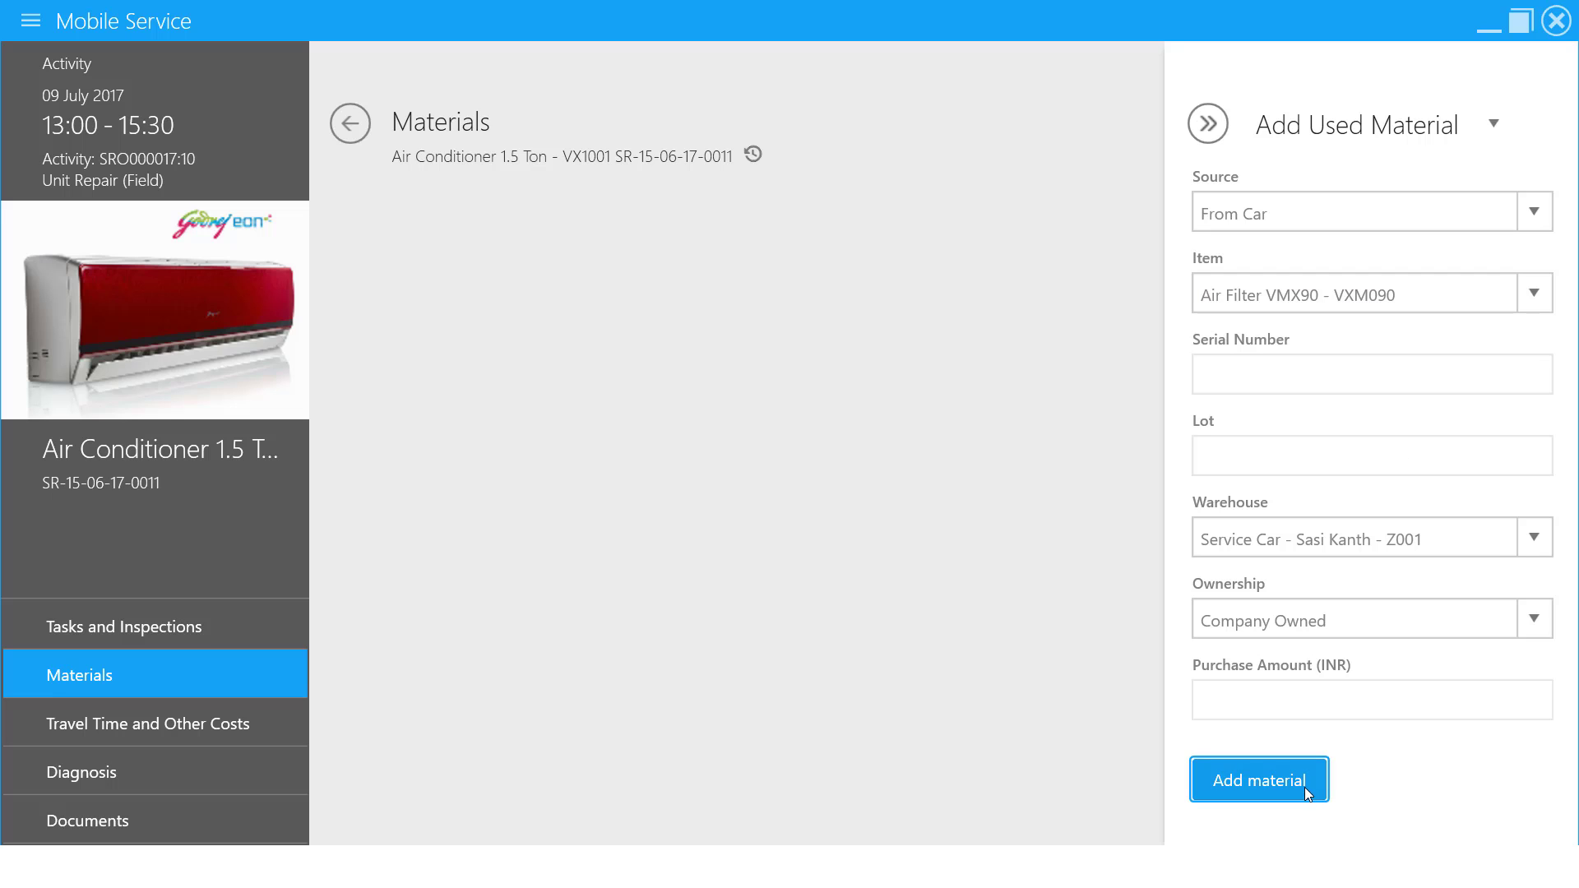
{"action": "left_click", "coordinate": [1106, 301]}
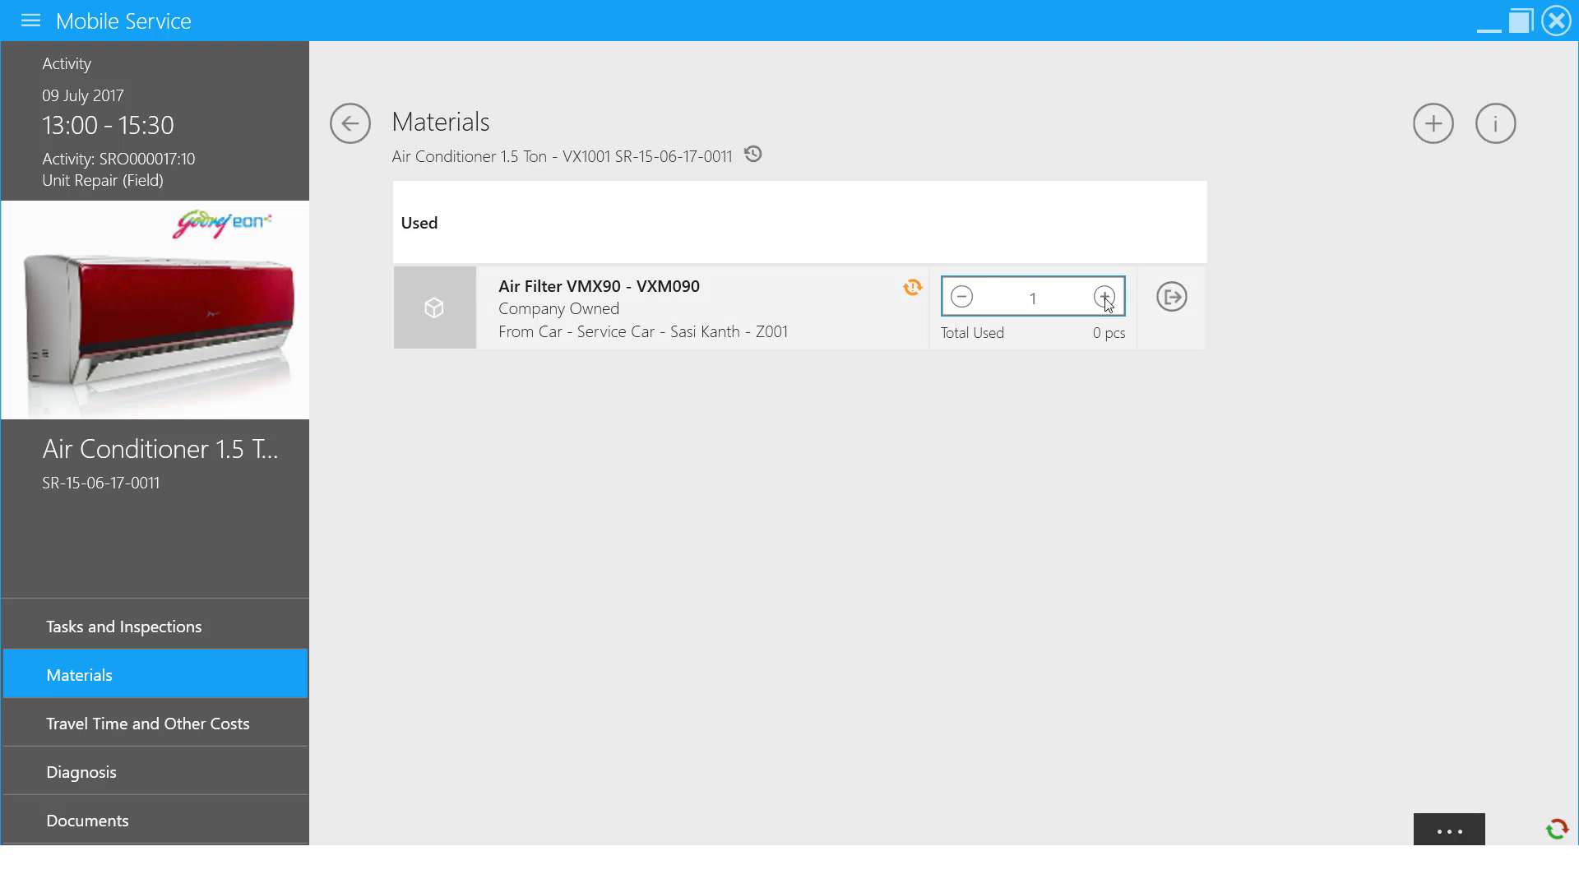
{"action": "left_click", "coordinate": [1172, 301]}
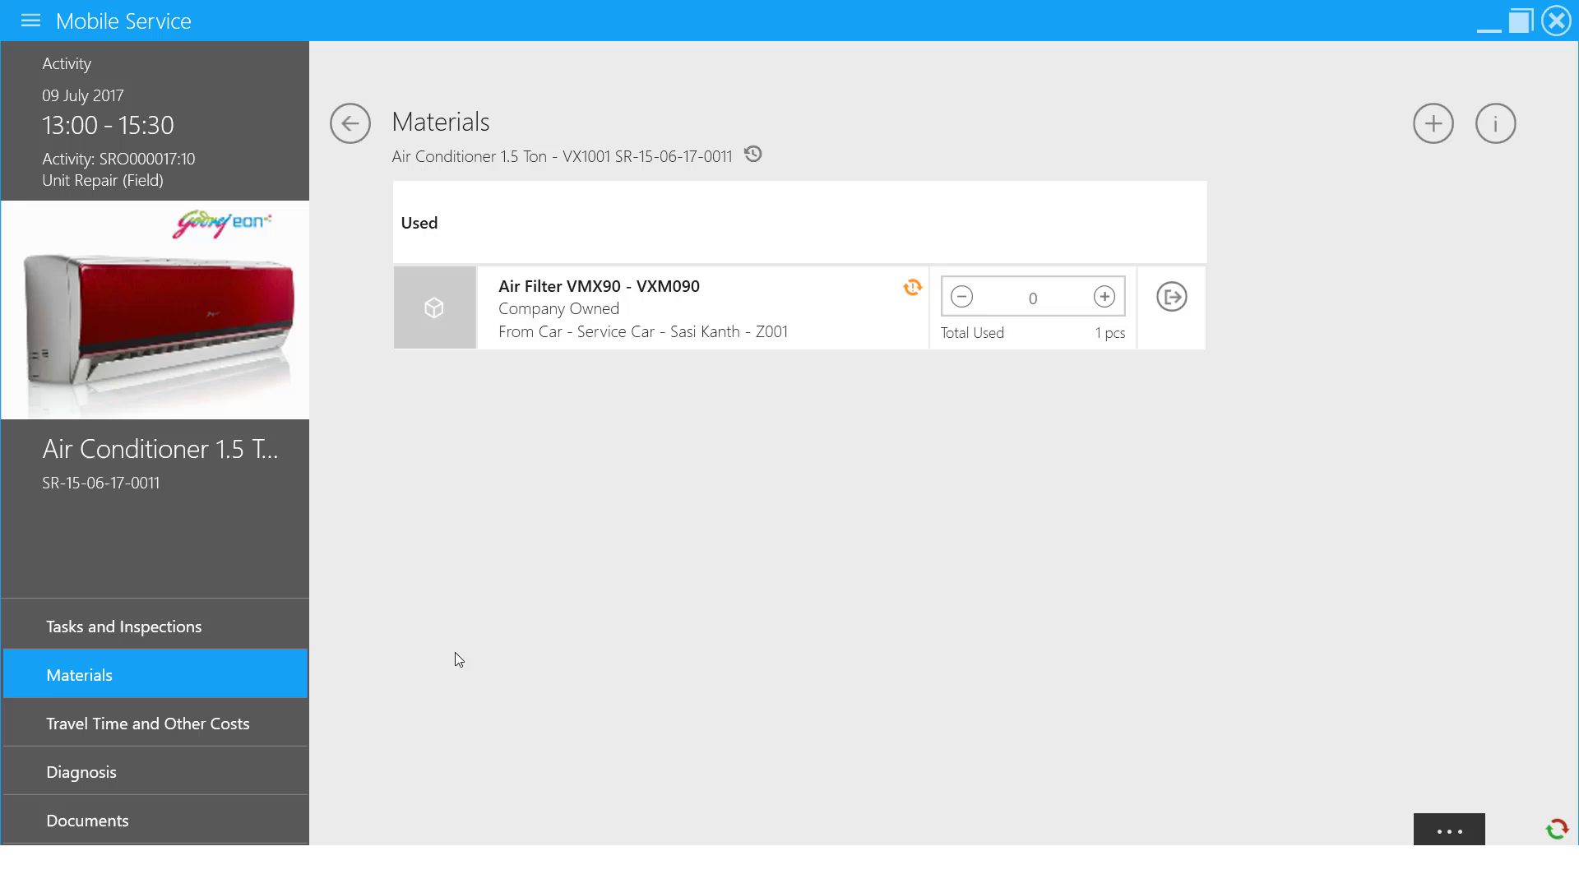
- Add a Misc. Expenses (Service) other cost of quantity 1.00 and mark it complete
{"action": "left_click", "coordinate": [242, 723]}
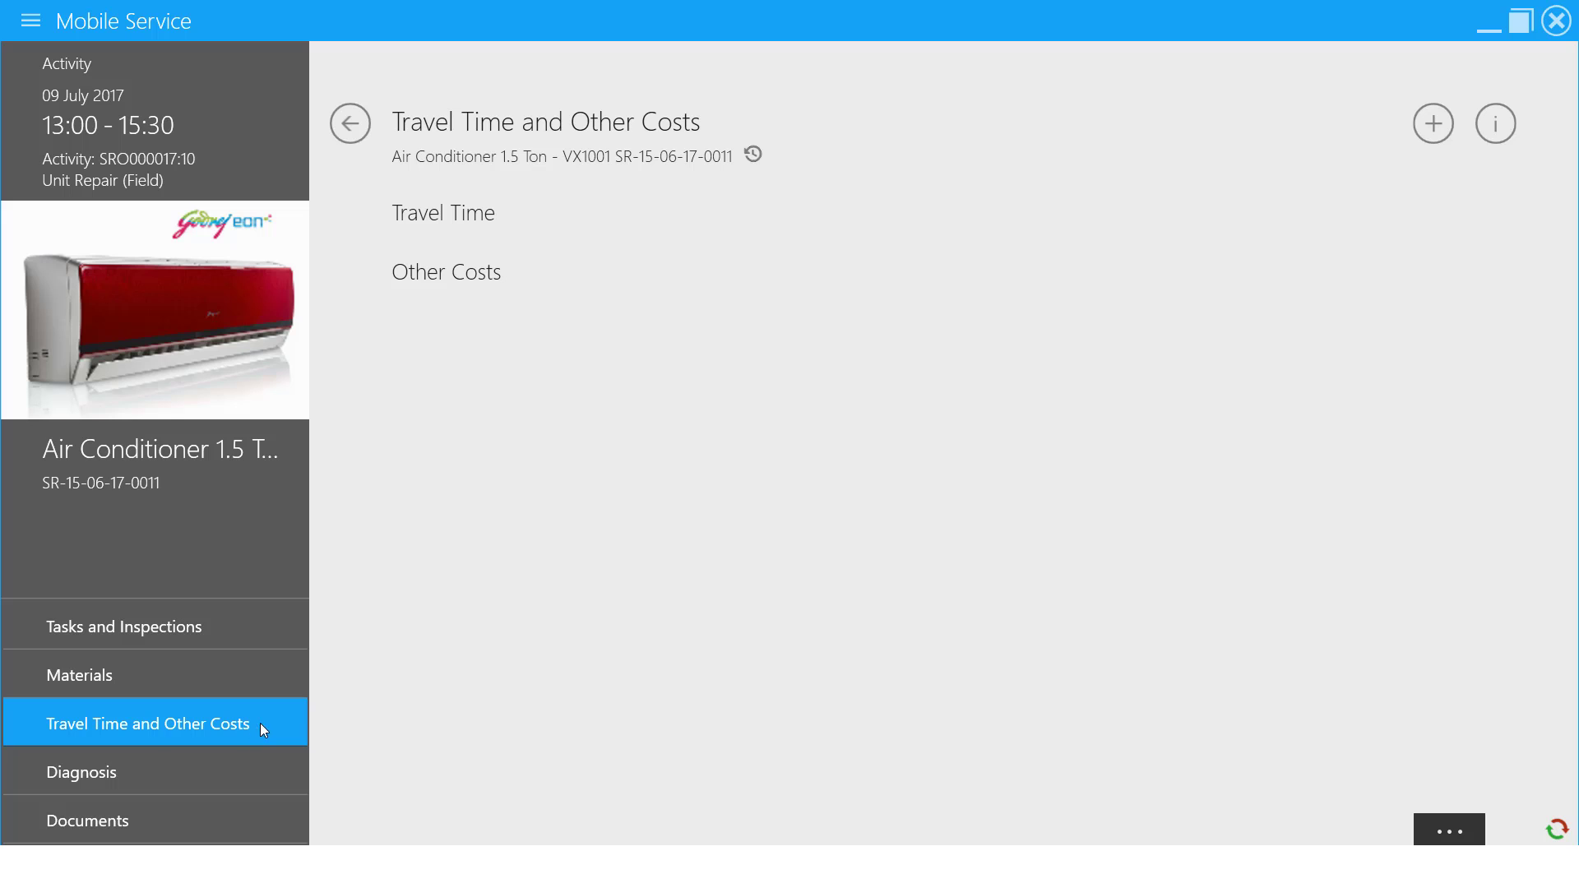
{"action": "left_click", "coordinate": [1429, 135]}
{"action": "left_click", "coordinate": [1340, 216]}
{"action": "type", "text": "Mi"}
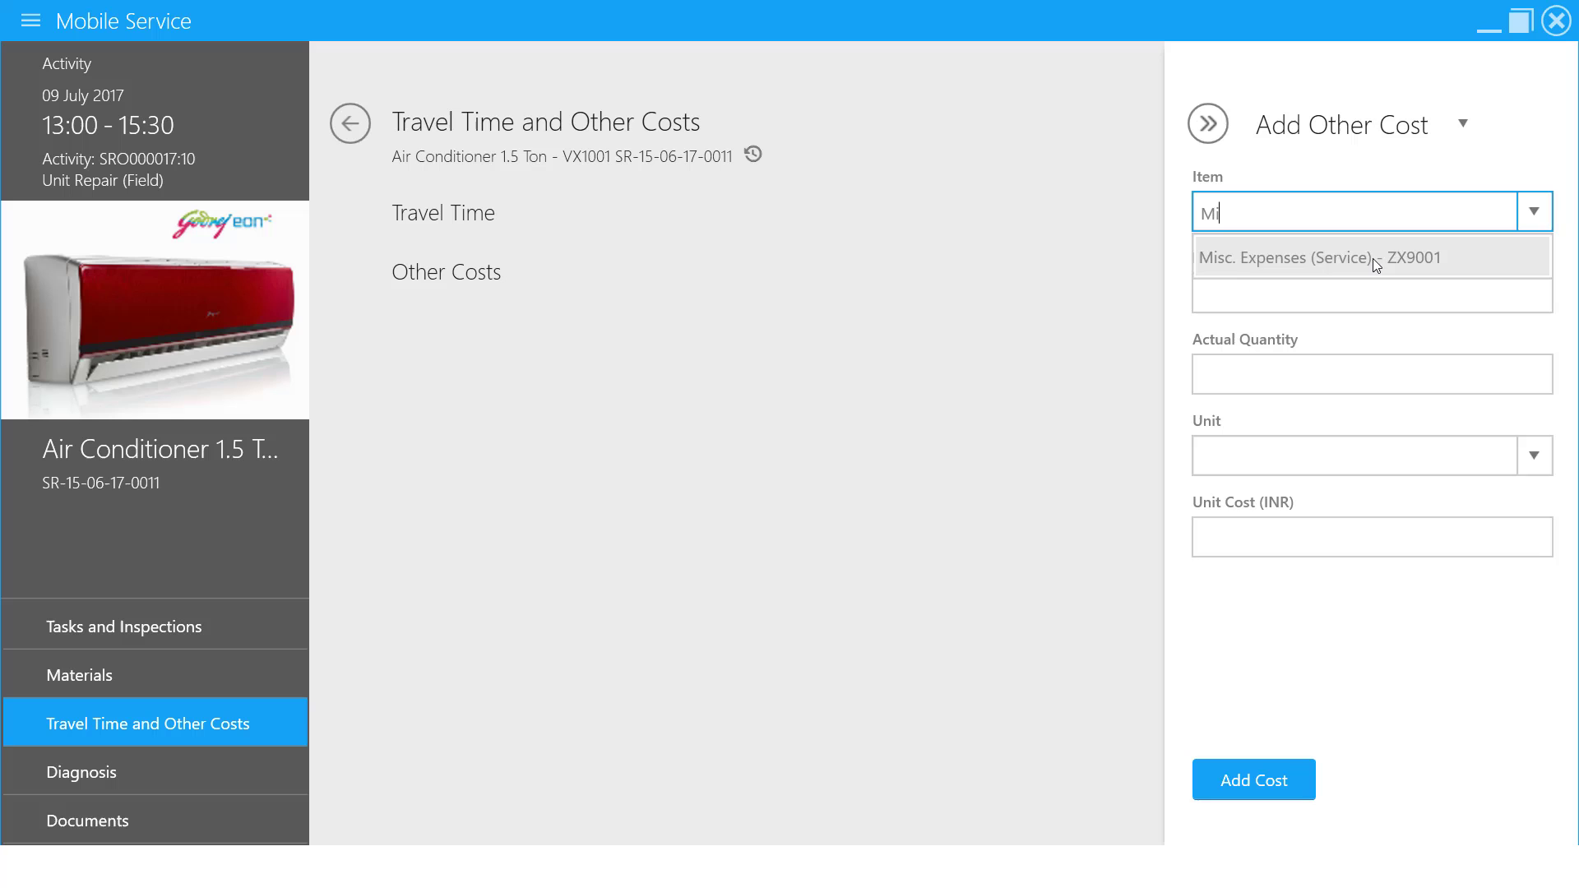
{"action": "left_click", "coordinate": [1374, 259]}
{"action": "left_click", "coordinate": [1301, 377]}
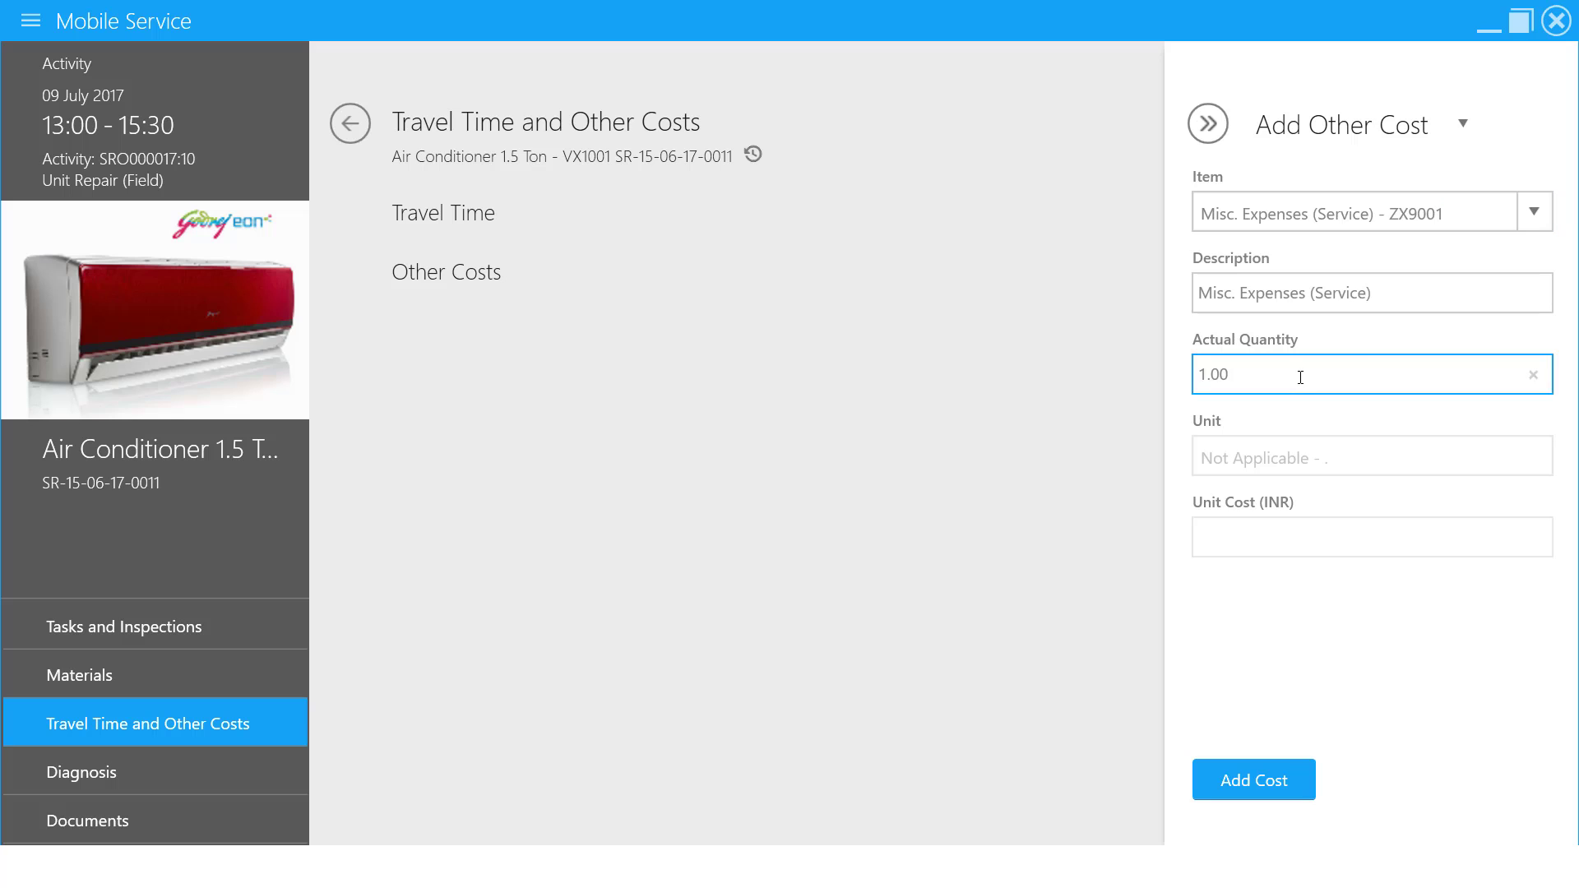
{"action": "left_click", "coordinate": [1297, 773]}
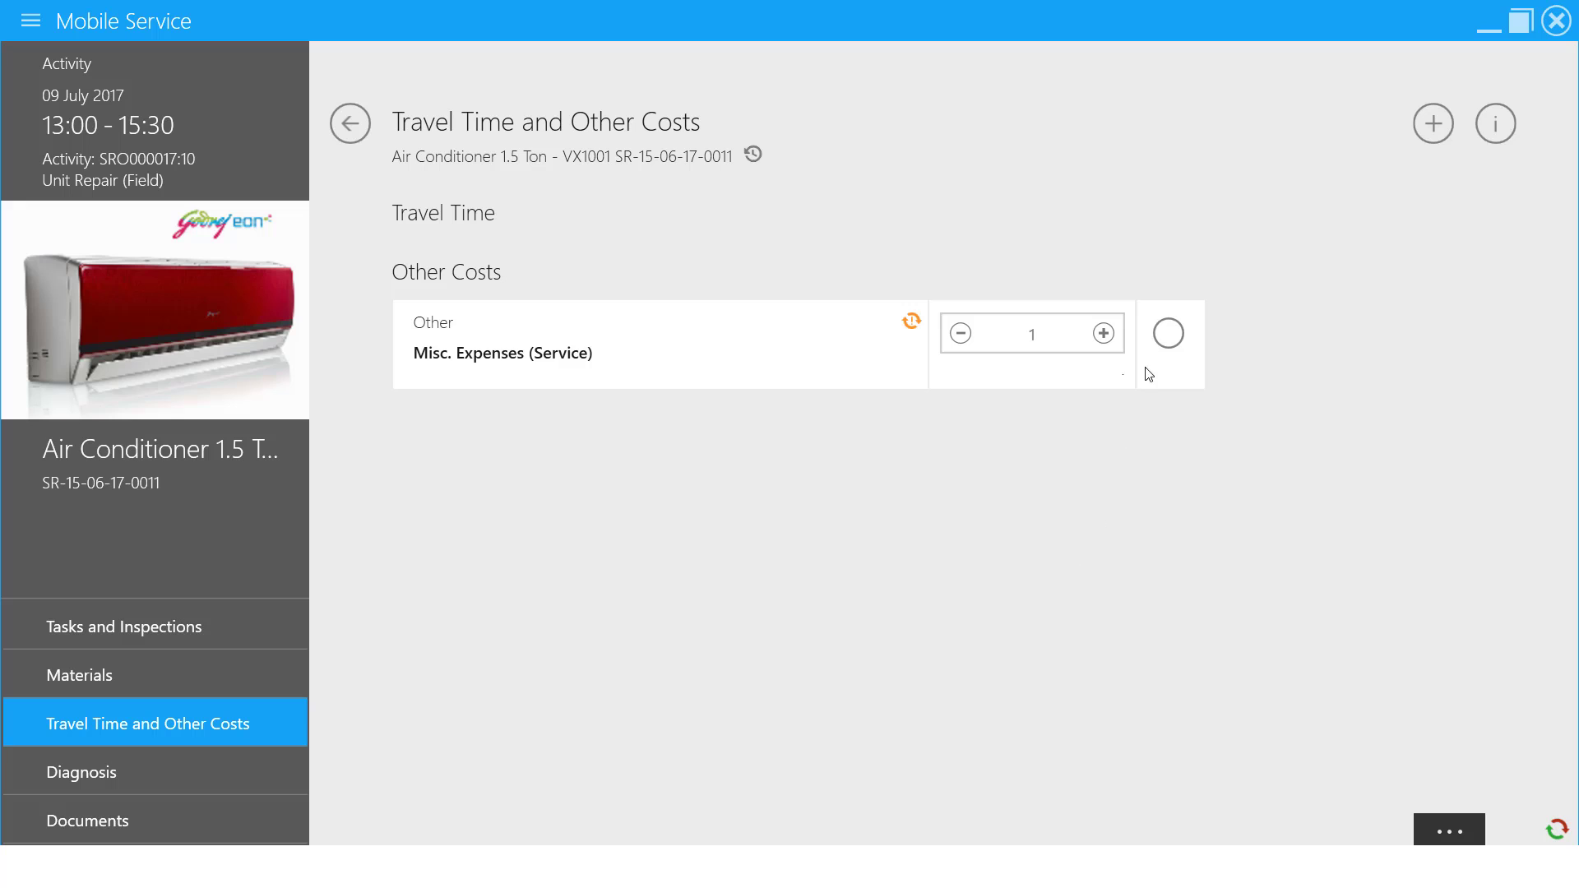
{"action": "left_click", "coordinate": [1171, 343]}
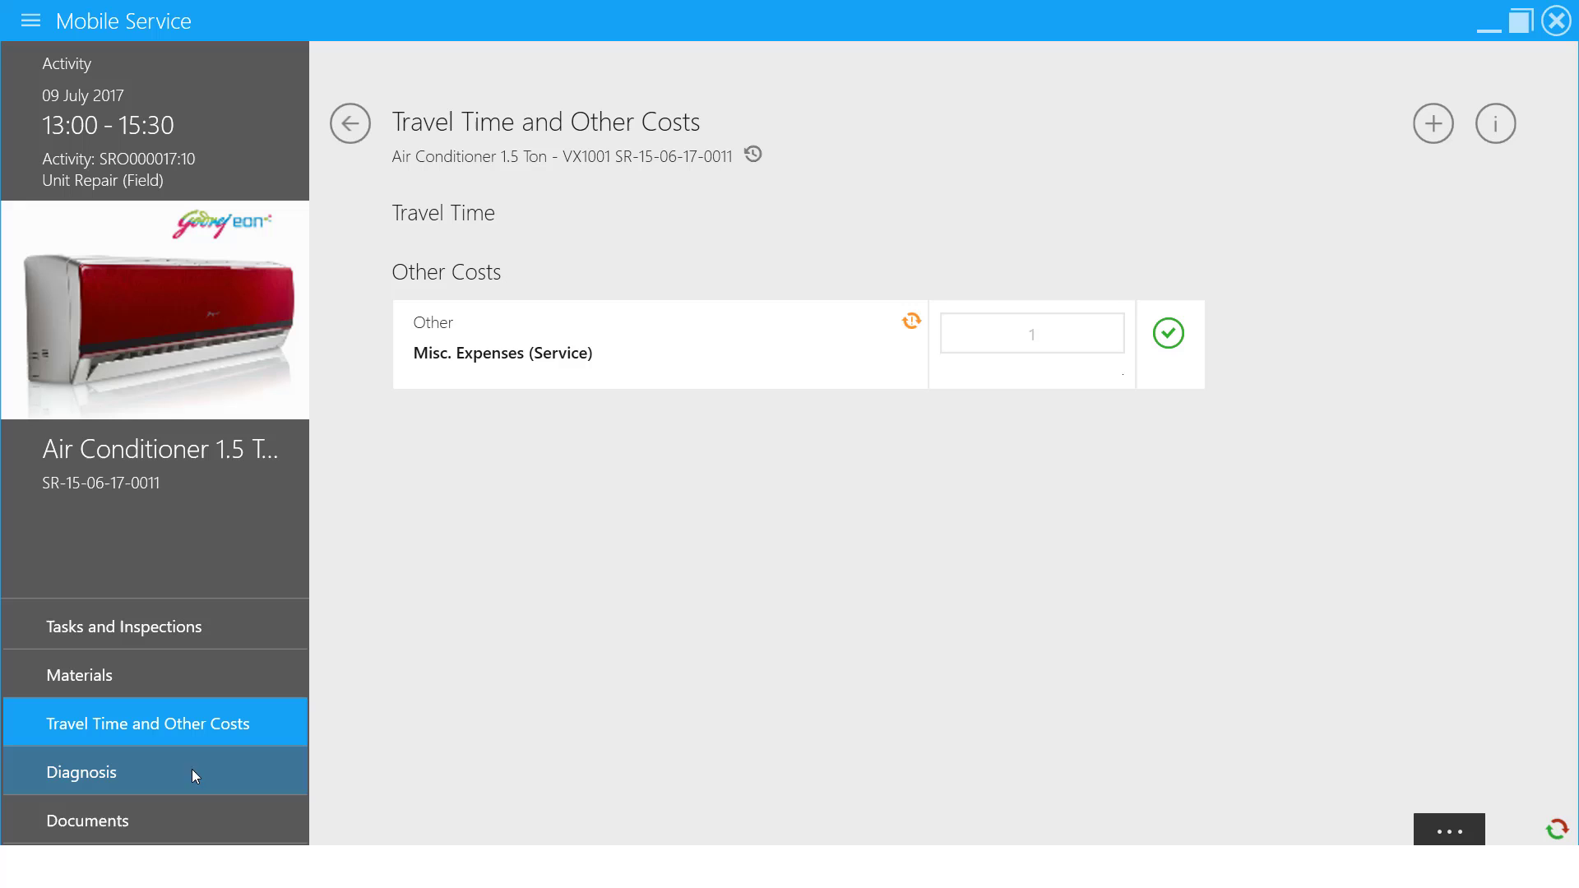
- Record the diagnosis as 'UNIT NOT WORKING DUE TO AIR FILTER DAMAGE' with solution 'Replaced the Air Filter.'
{"action": "left_click", "coordinate": [166, 768]}
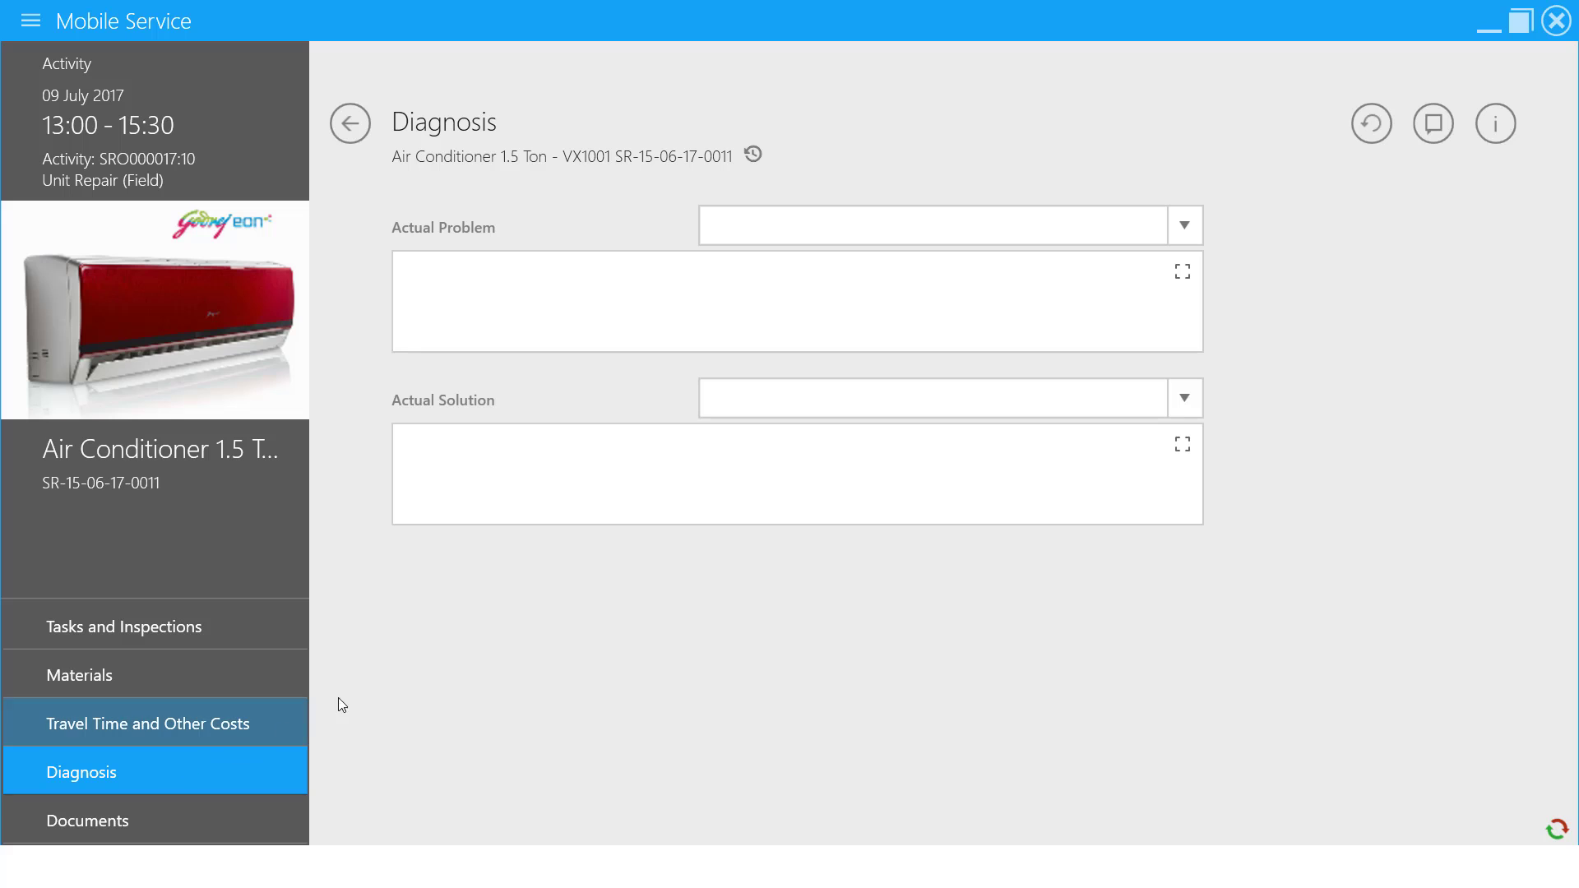
{"action": "left_click", "coordinate": [459, 329]}
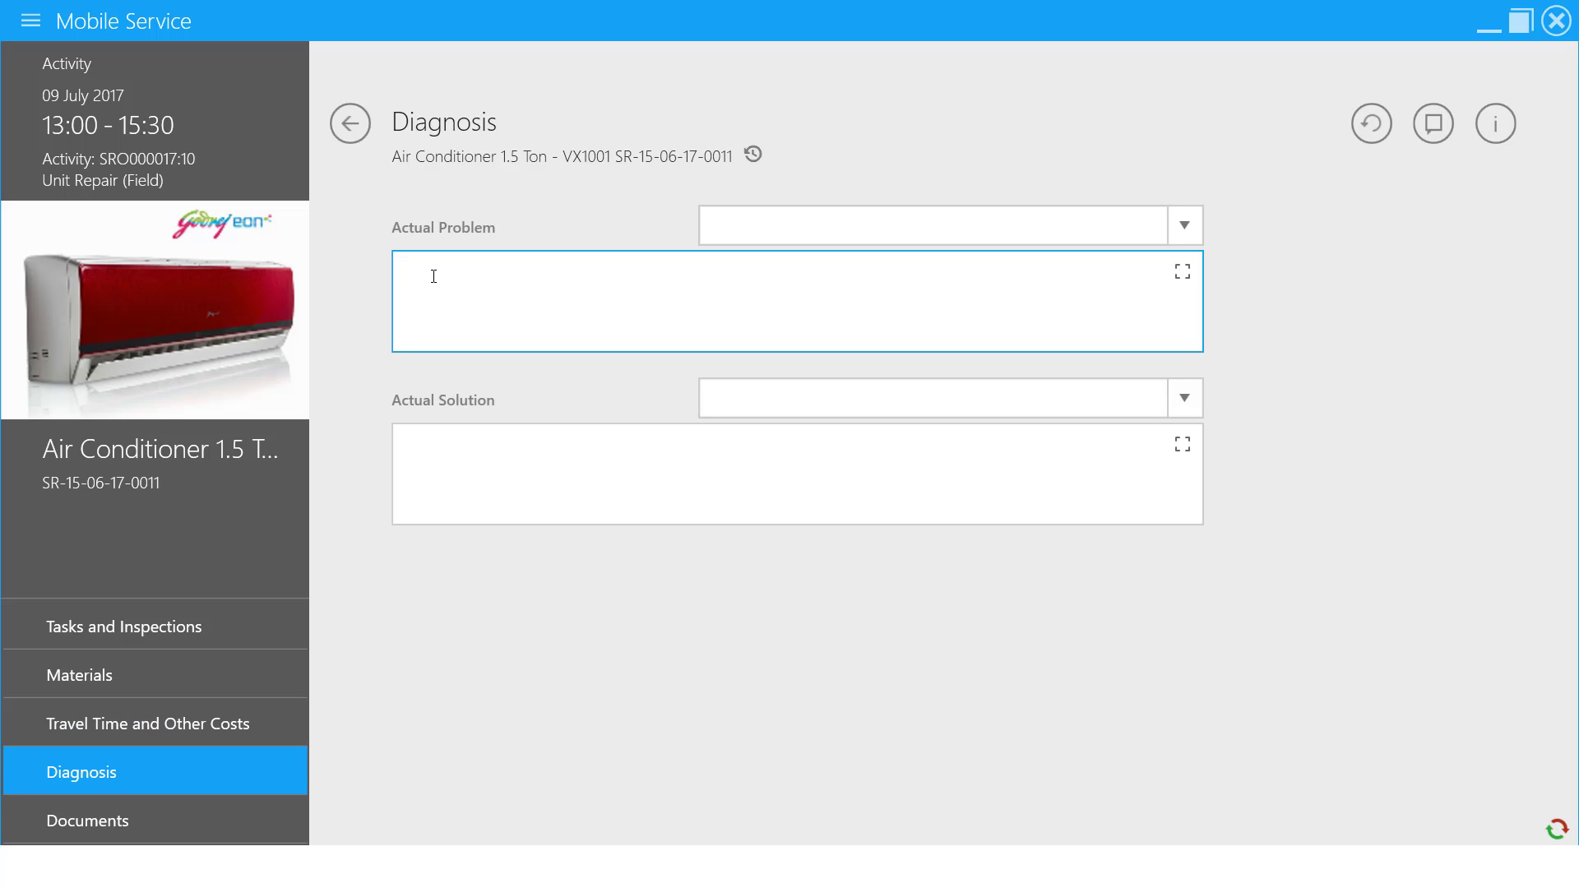
{"action": "type", "text": "UNIT NOT WORKING DUE TO AIR FILTER DAMAGE"}
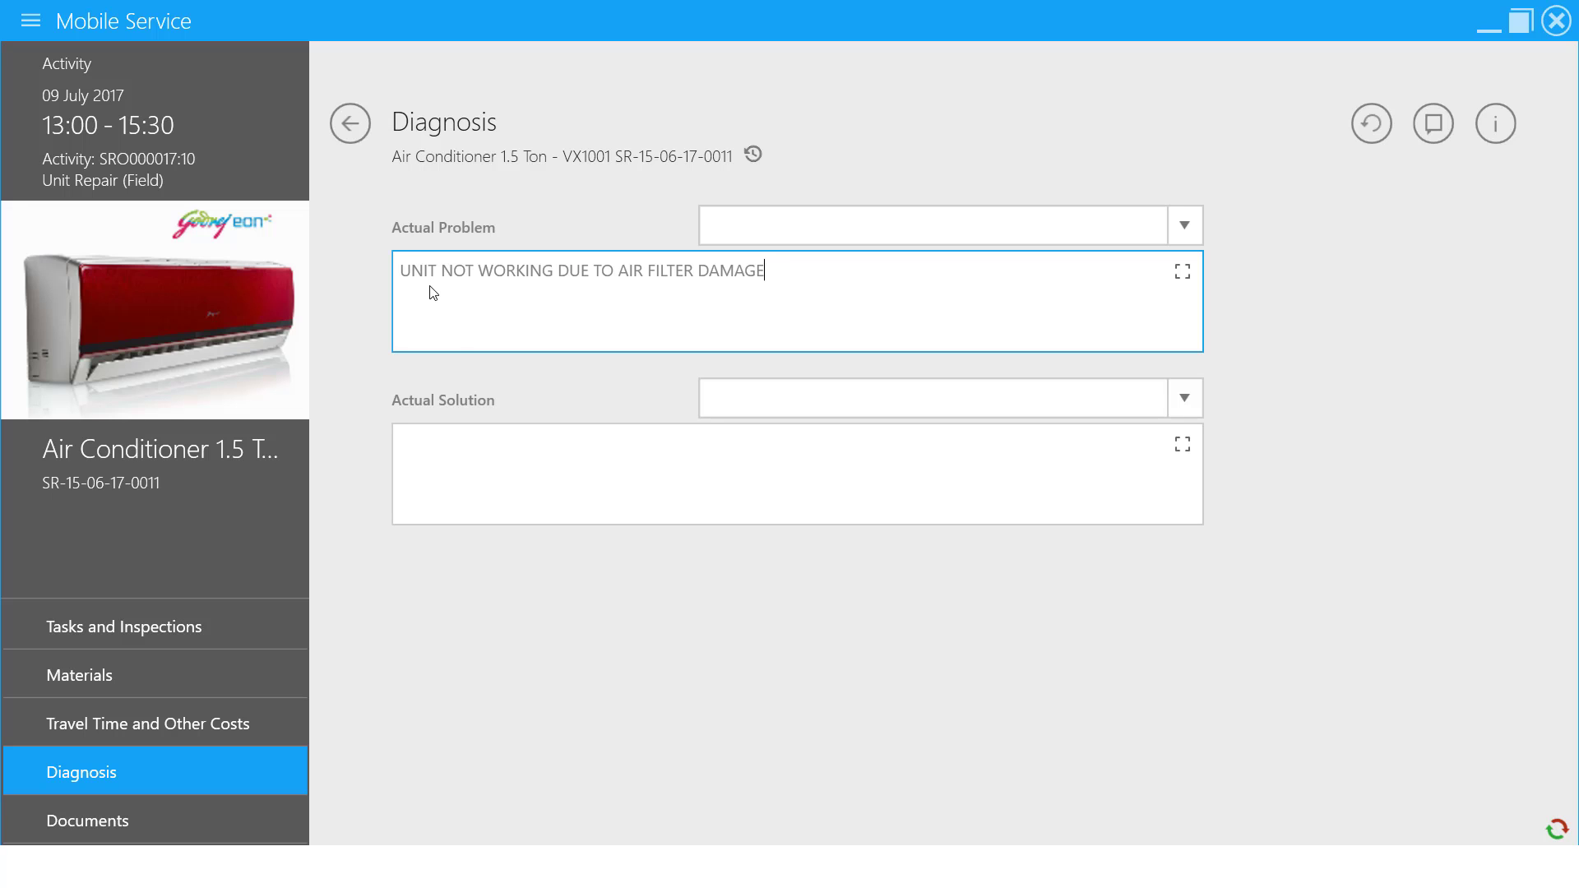
{"action": "left_click", "coordinate": [457, 473]}
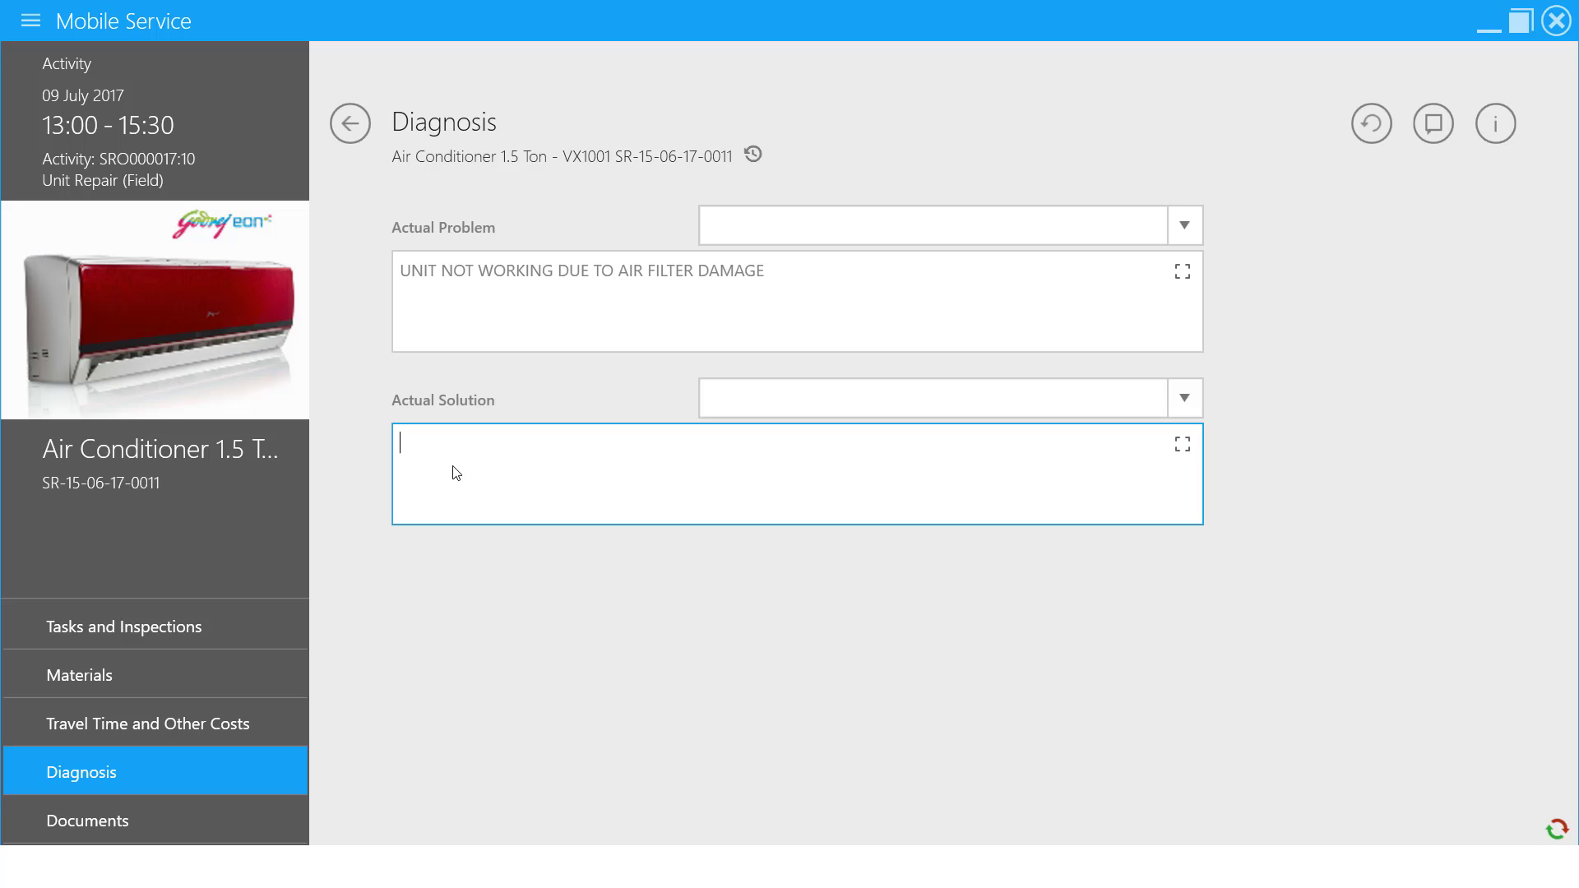
{"action": "type", "text": "Replaced the Air Filter."}
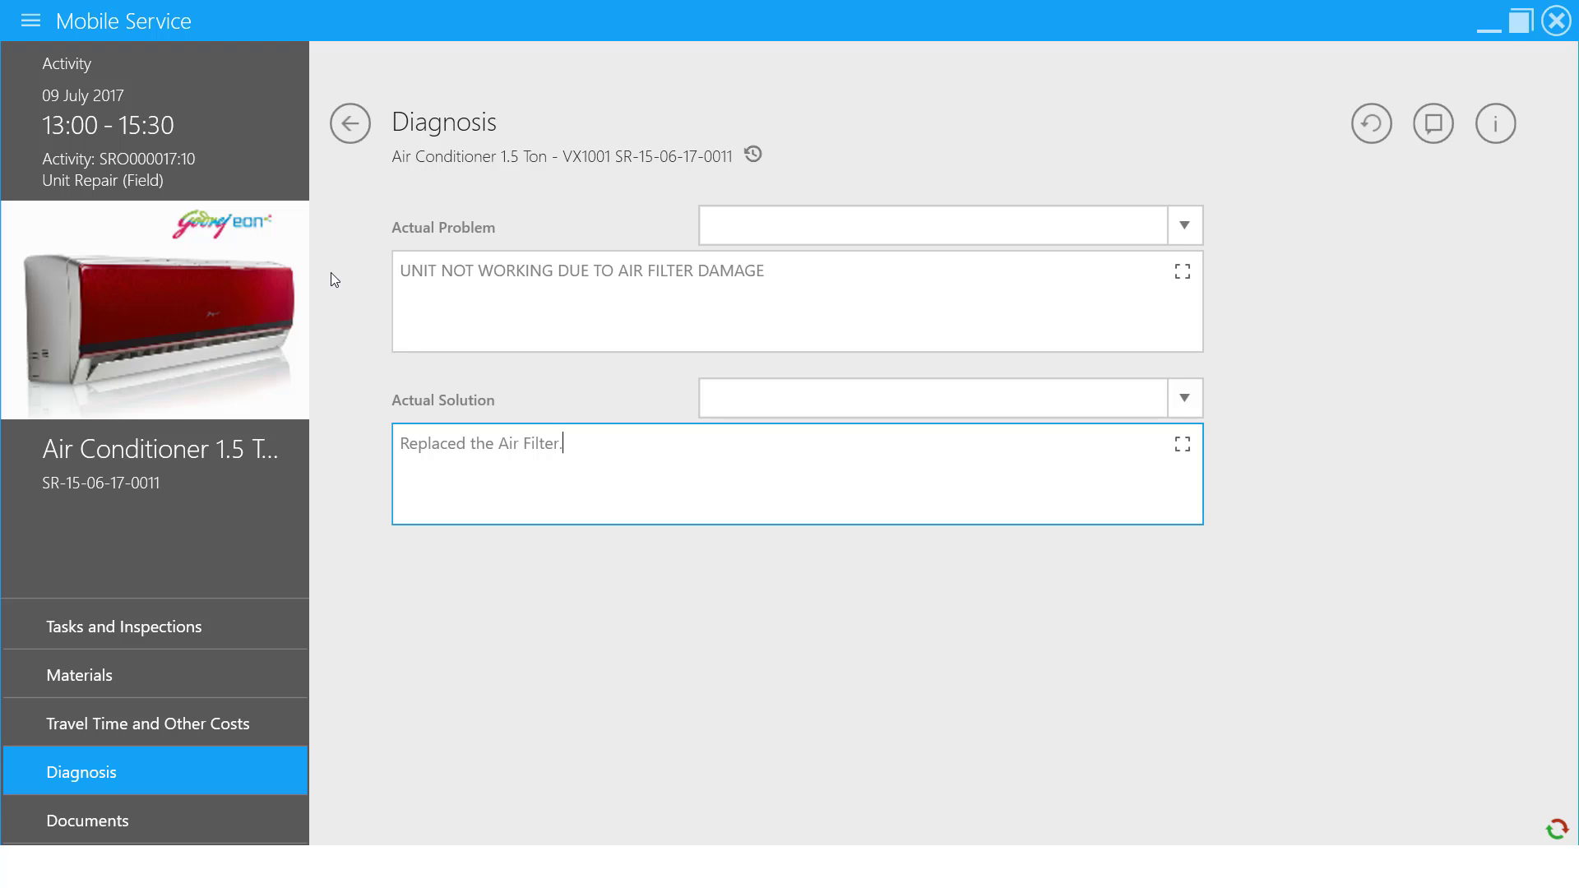
{"action": "left_click", "coordinate": [350, 125]}
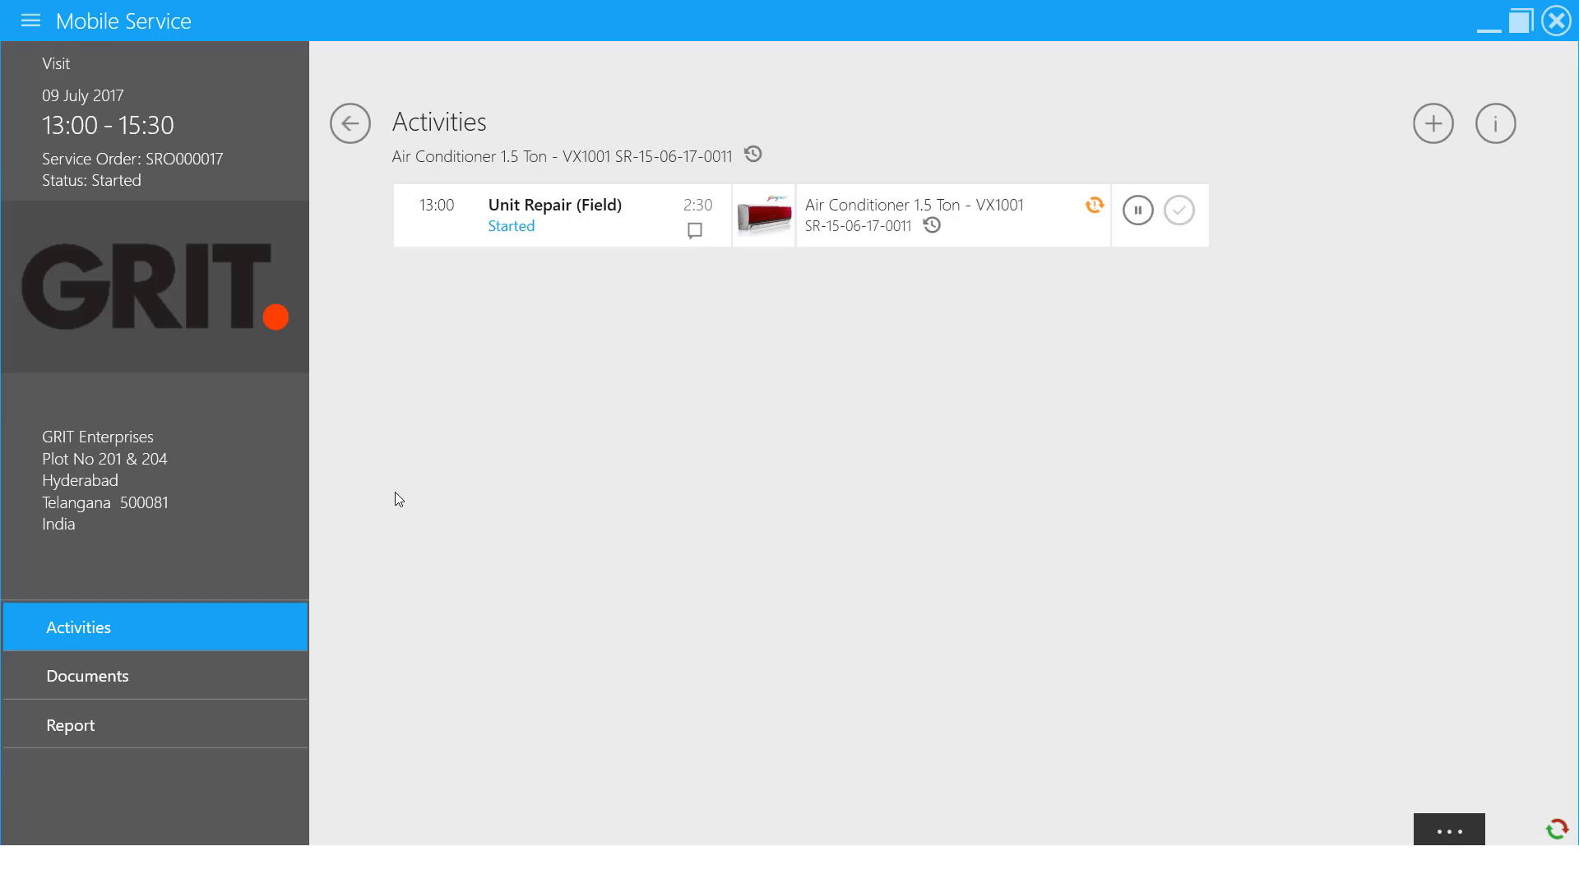
- Pause the Unit Repair (Field) activity and mark it Completed
{"action": "left_click", "coordinate": [1136, 219]}
{"action": "left_click", "coordinate": [1179, 211]}
- Generate the service order report for the completed Unit Repair activity, totalling 955.80 INR
{"action": "left_click", "coordinate": [254, 724]}
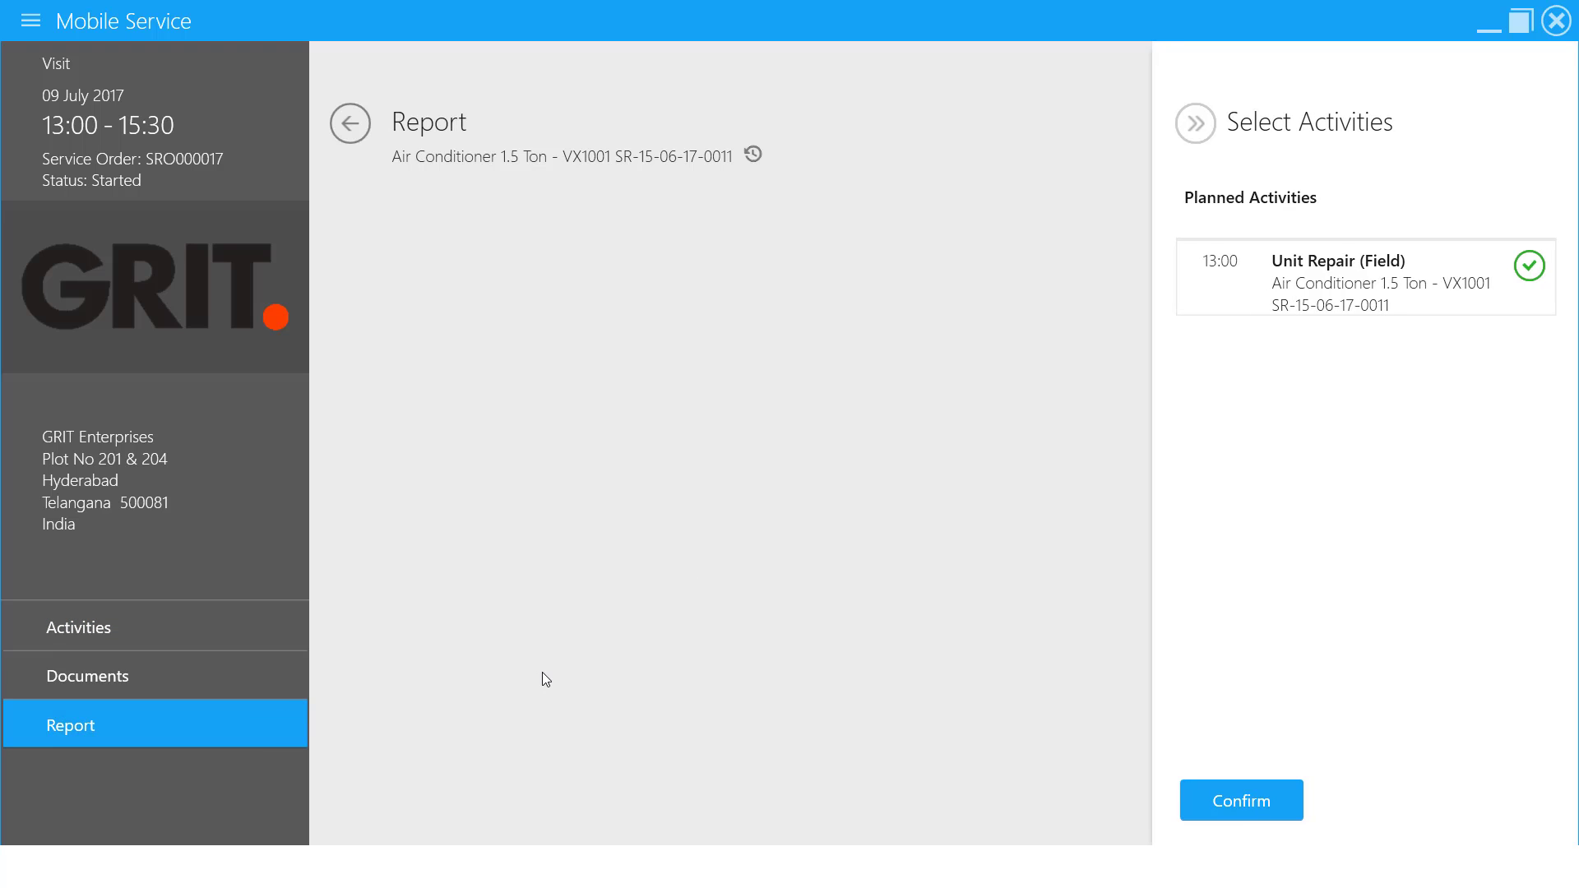
{"action": "left_click", "coordinate": [1273, 805]}
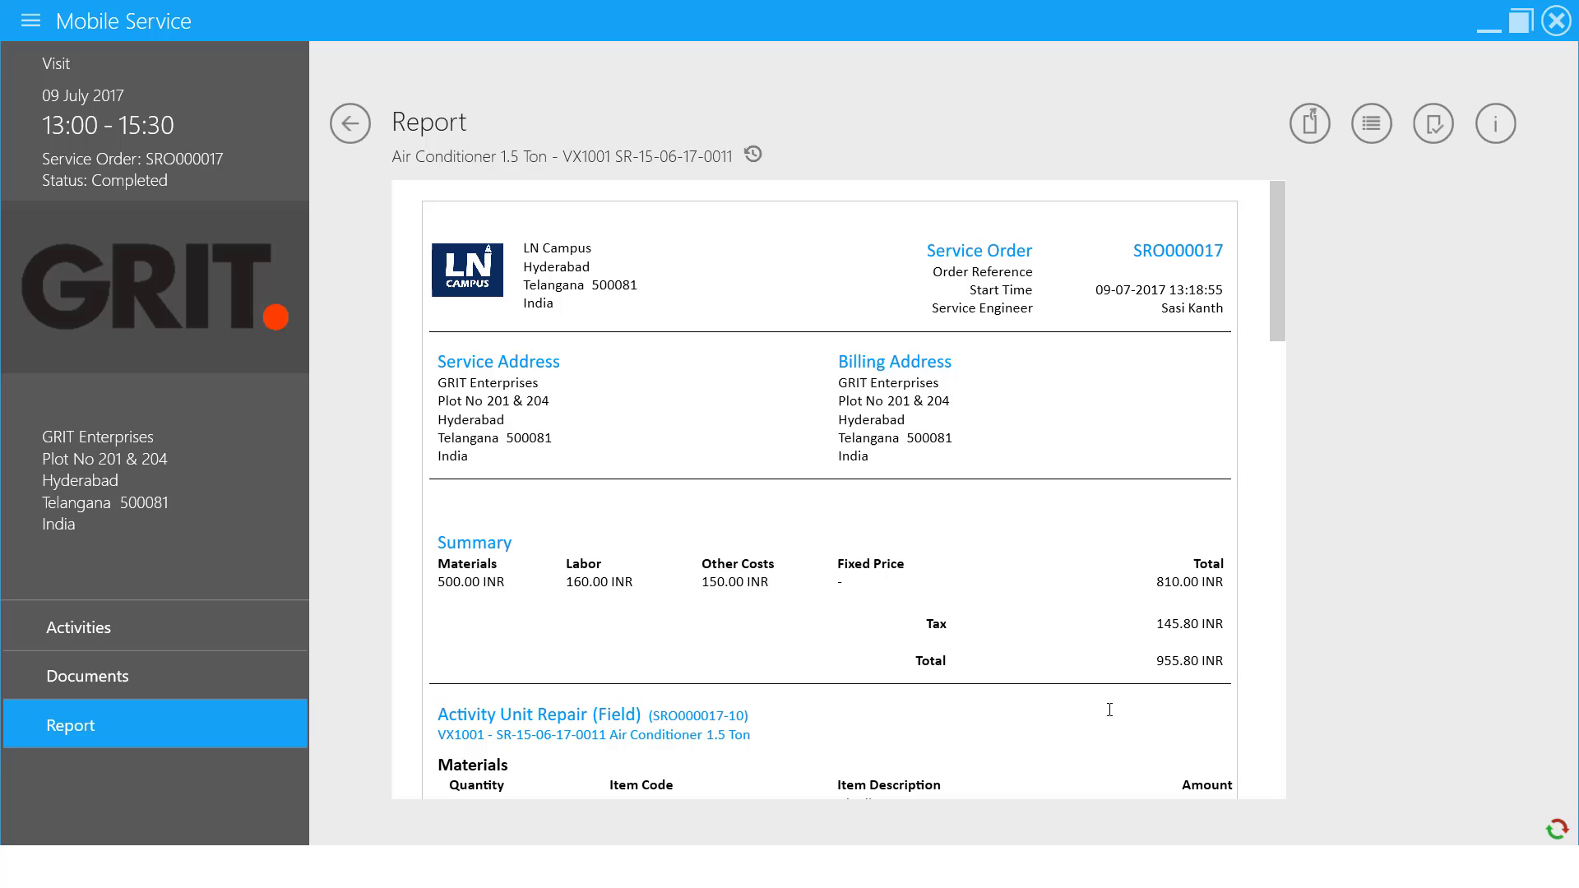
- Sign off the report as the service engineer with the comment 'Unit Repaired'
{"action": "left_click", "coordinate": [1434, 123]}
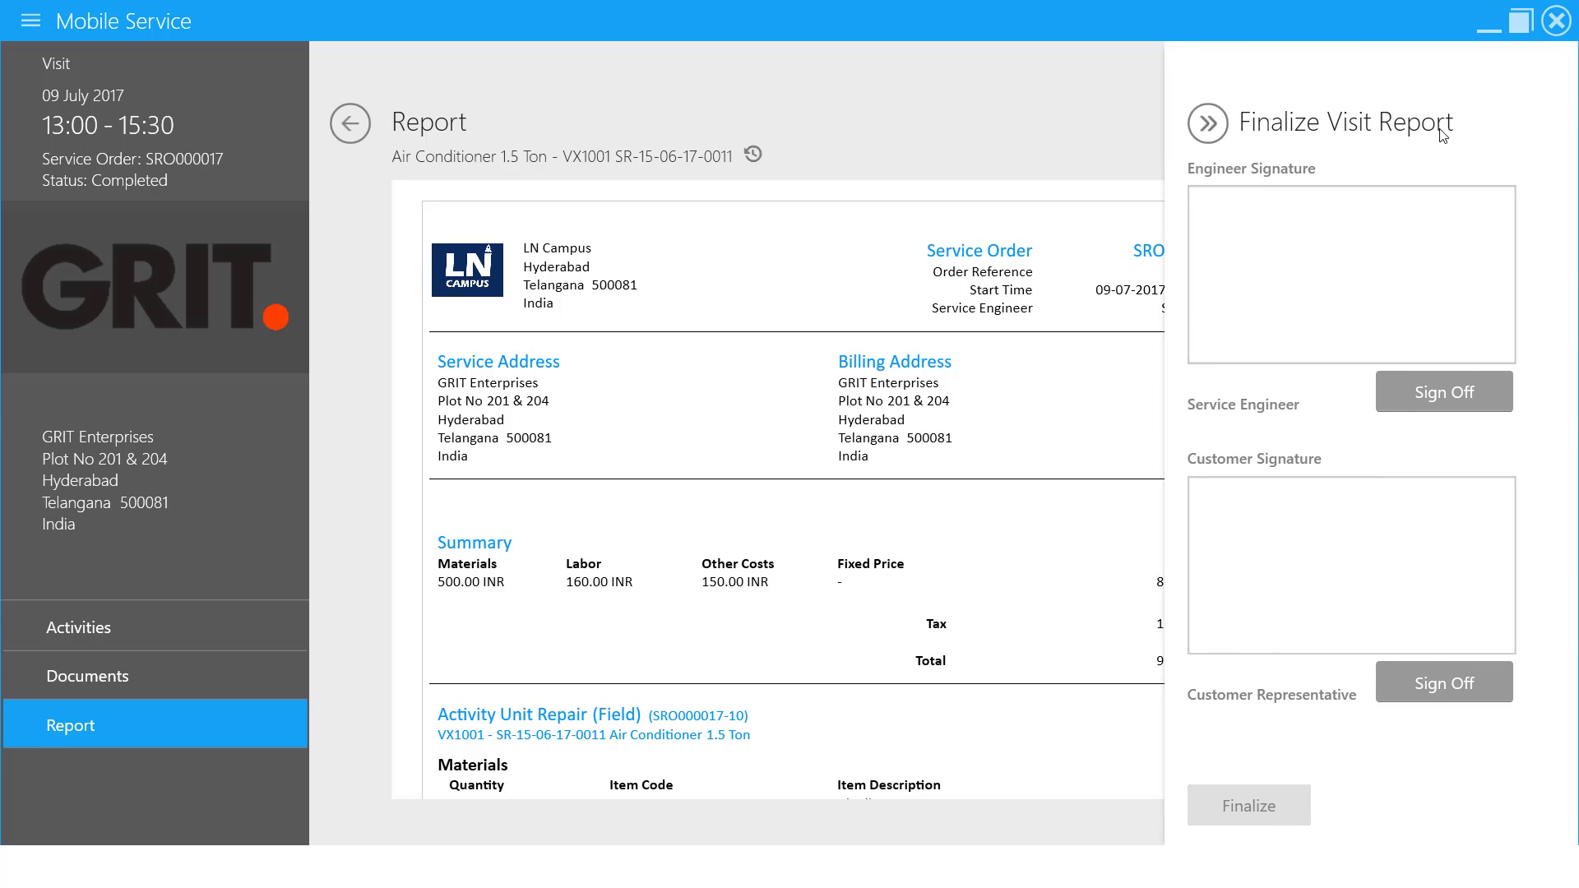
{"action": "left_click", "coordinate": [1483, 403]}
{"action": "mouse_move", "coordinate": [593, 347]}
{"action": "left_mouse_down"}
{"action": "mouse_move", "coordinate": [562, 417]}
{"action": "mouse_move", "coordinate": [620, 384]}
{"action": "left_mouse_up"}
{"action": "left_click_drag", "start_coordinate": [604, 377], "coordinate": [638, 378]}
{"action": "left_click_drag", "start_coordinate": [651, 390], "coordinate": [602, 427]}
{"action": "left_click", "coordinate": [550, 589]}
{"action": "type", "text": "Unit Repaired."}
{"action": "left_click", "coordinate": [907, 667]}
- Capture the customer's signature with 'Unit is working good.' and finalize the visit report
{"action": "left_click", "coordinate": [1398, 682]}
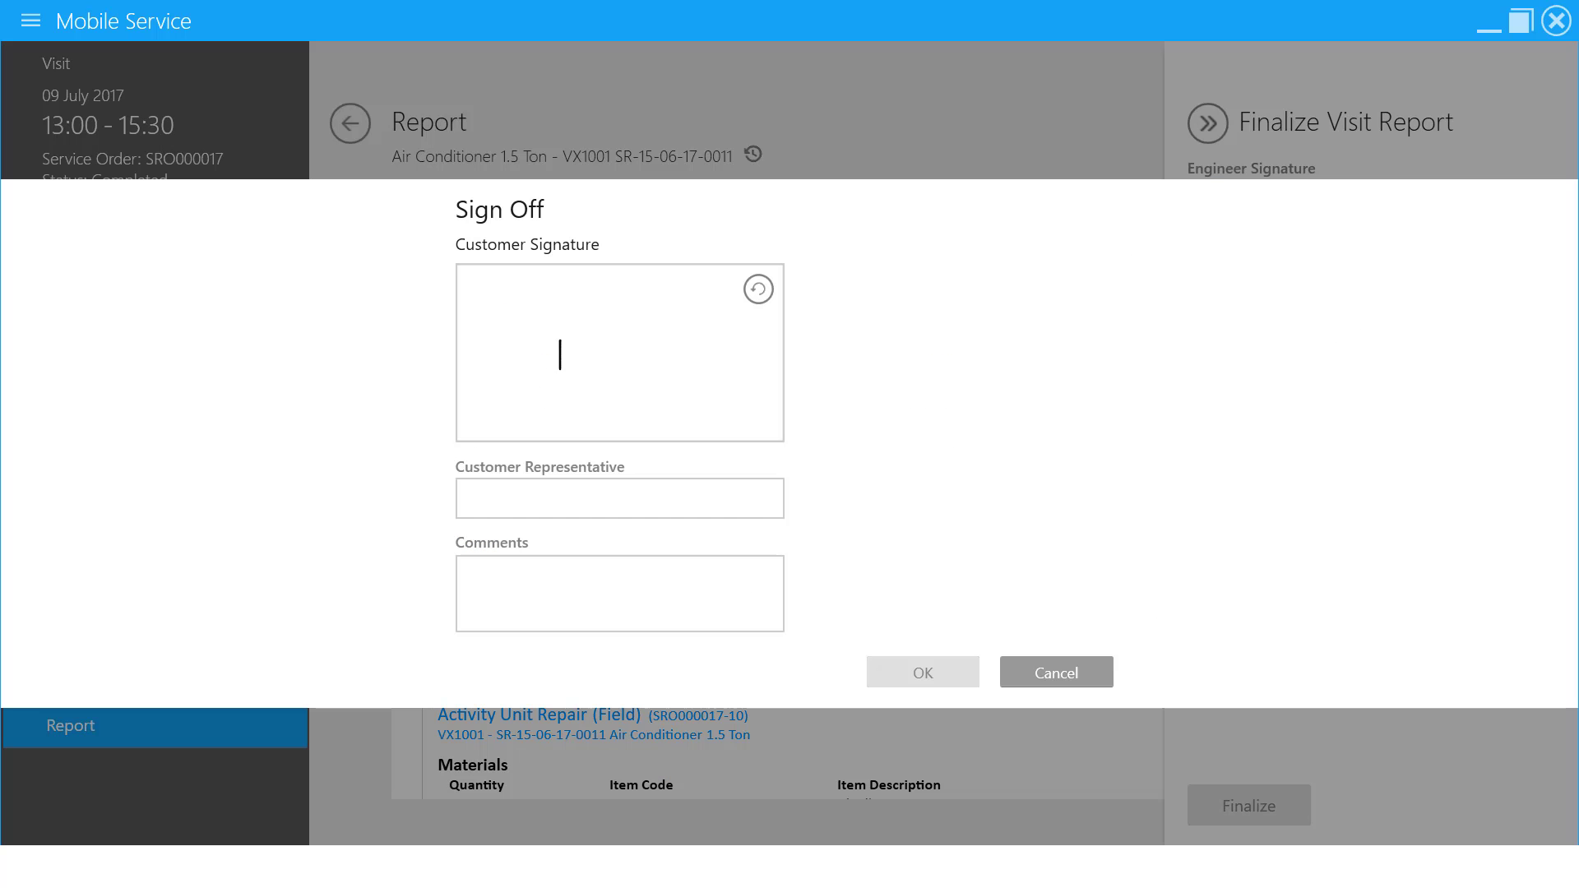
{"action": "left_click_drag", "start_coordinate": [560, 341], "coordinate": [560, 384]}
{"action": "left_click_drag", "start_coordinate": [576, 350], "coordinate": [577, 383]}
{"action": "left_click_drag", "start_coordinate": [580, 350], "coordinate": [580, 380]}
{"action": "left_click_drag", "start_coordinate": [597, 352], "coordinate": [619, 389]}
{"action": "left_click", "coordinate": [553, 592]}
{"action": "type", "text": "Unit is working good."}
{"action": "left_click", "coordinate": [918, 679]}
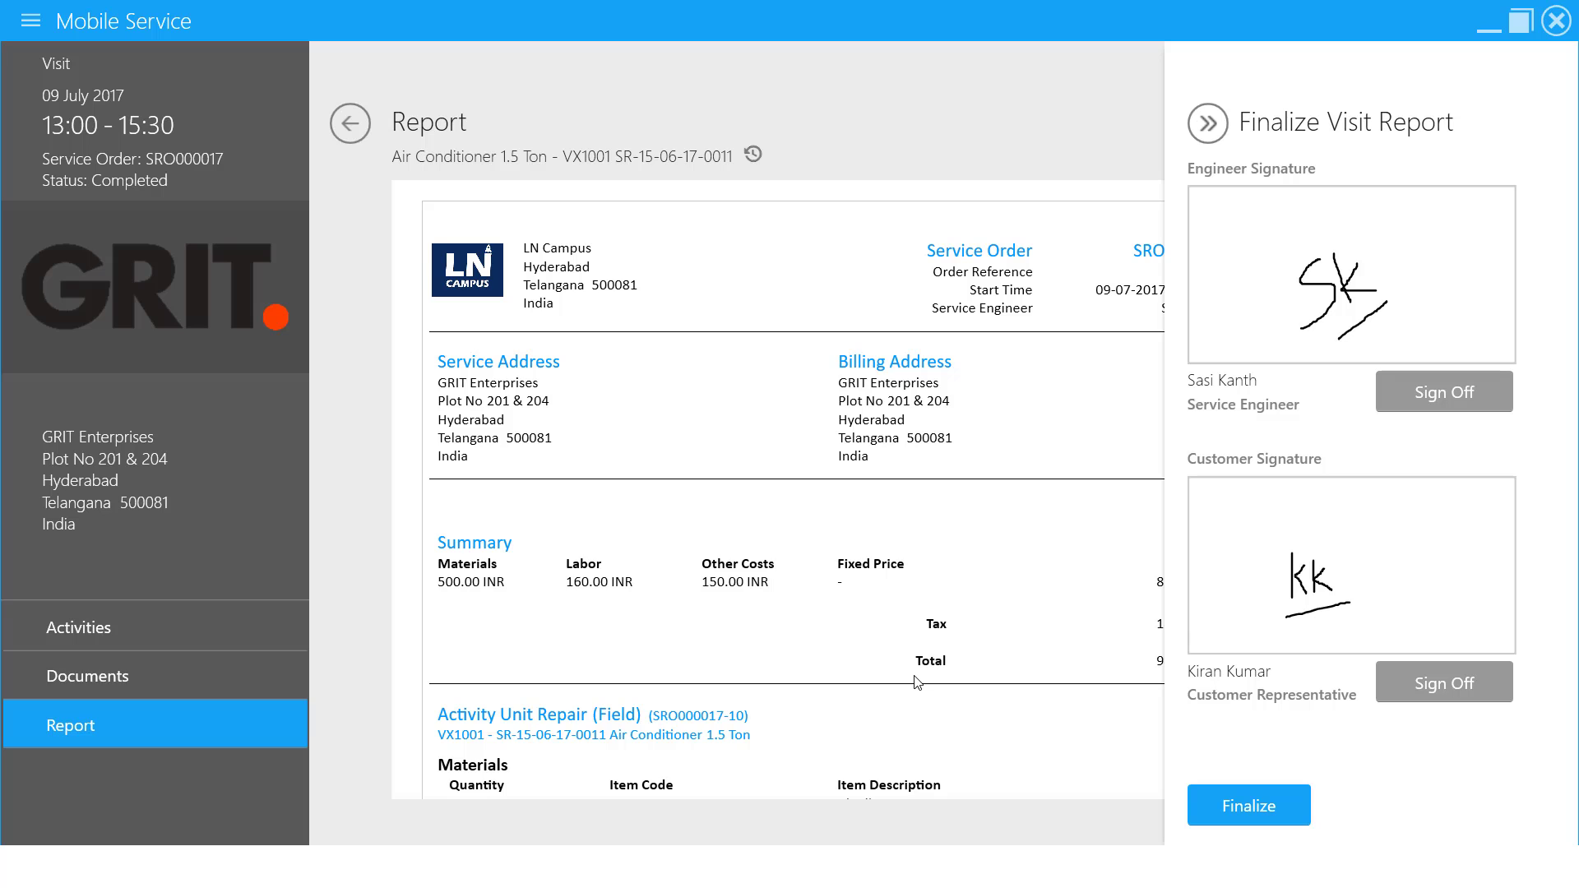
{"action": "left_click", "coordinate": [1290, 806]}
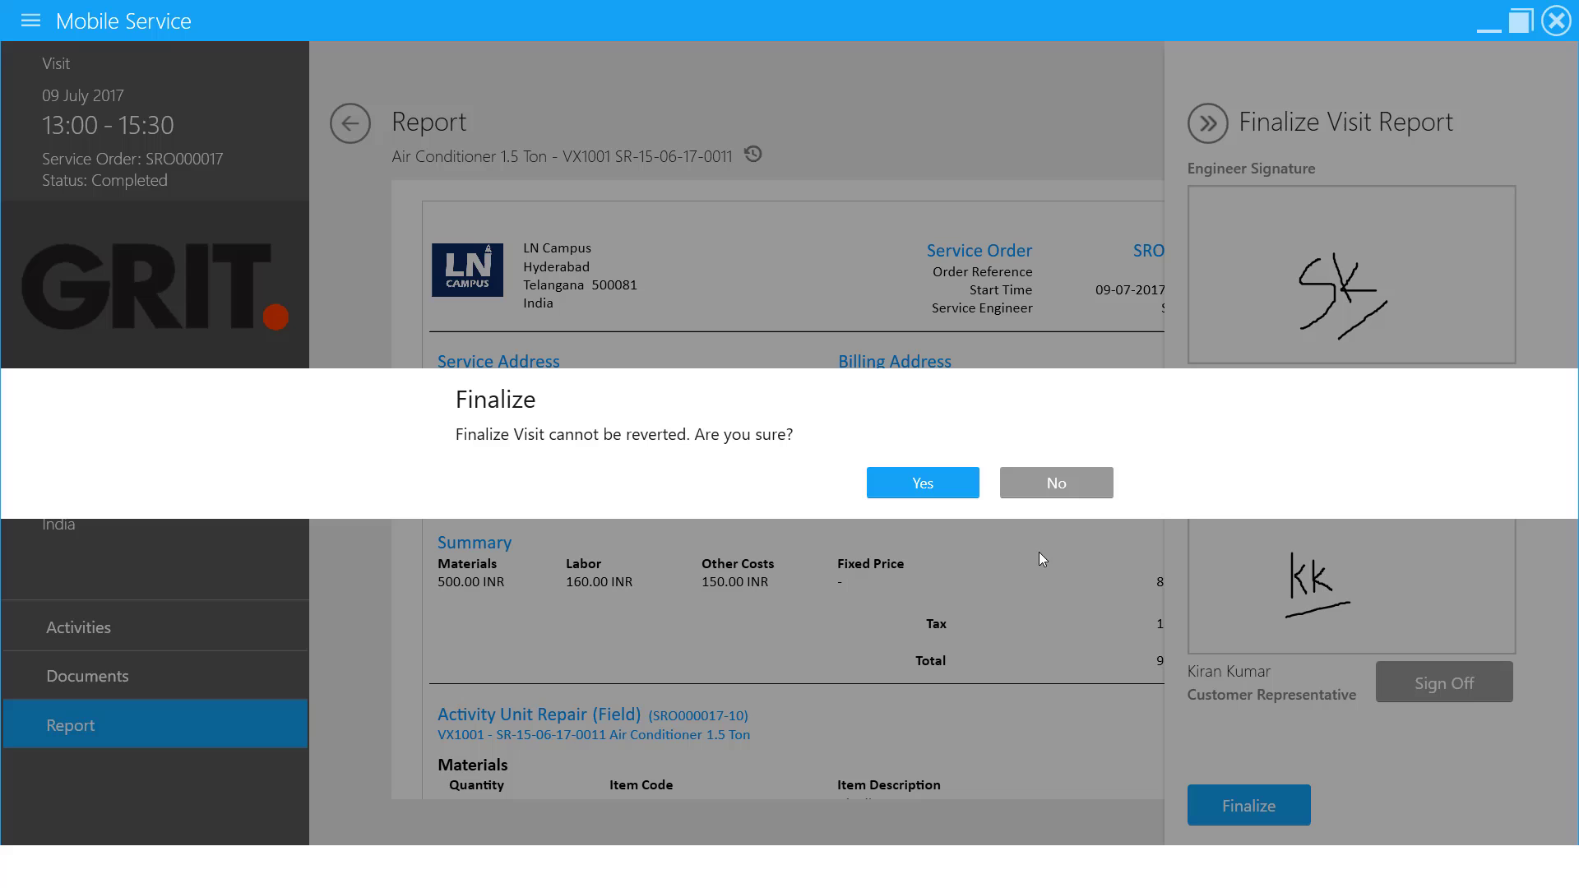
{"action": "left_click", "coordinate": [966, 499]}
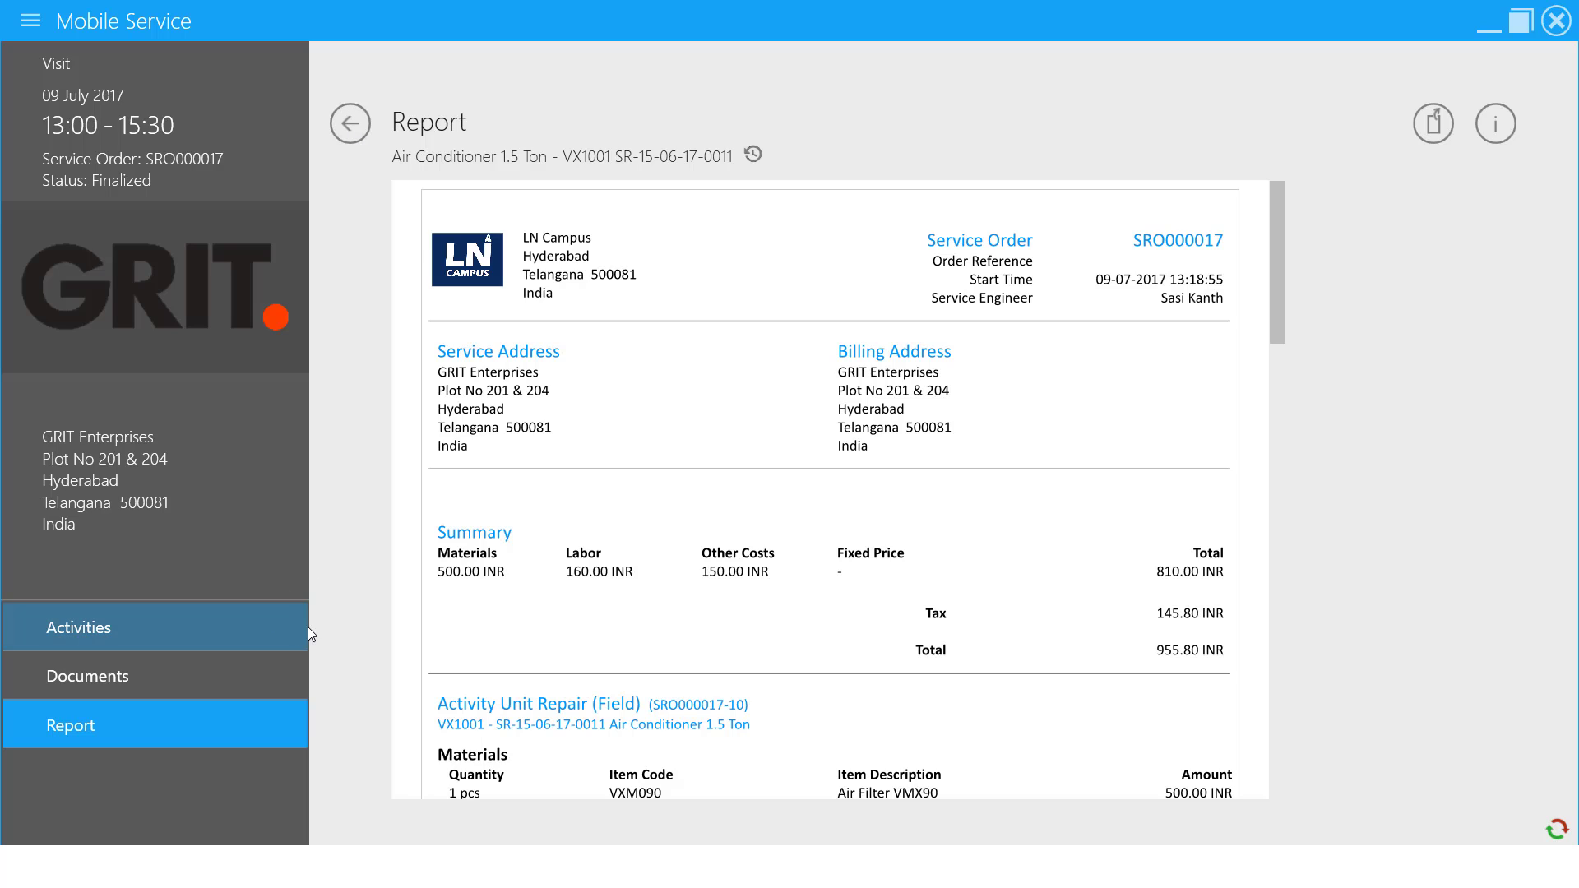
- Open SRO000017 and check its materials, labor, 150.00 INR Misc. Expenses and completed engineer assignment
{"action": "left_click", "coordinate": [281, 633]}
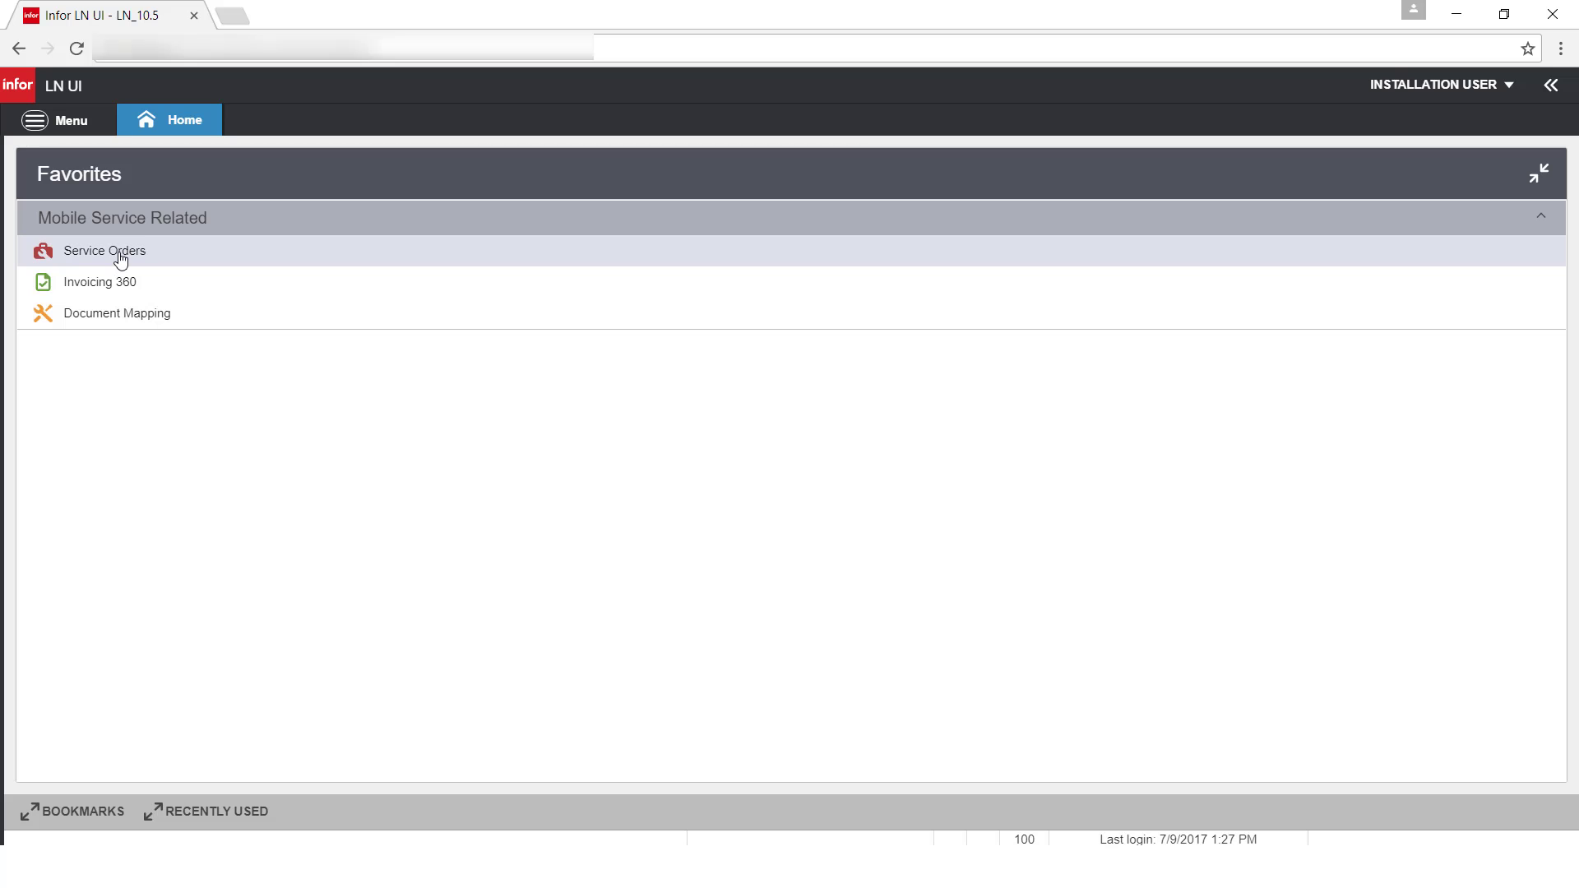
{"action": "left_click", "coordinate": [124, 251]}
{"action": "left_click", "coordinate": [81, 319]}
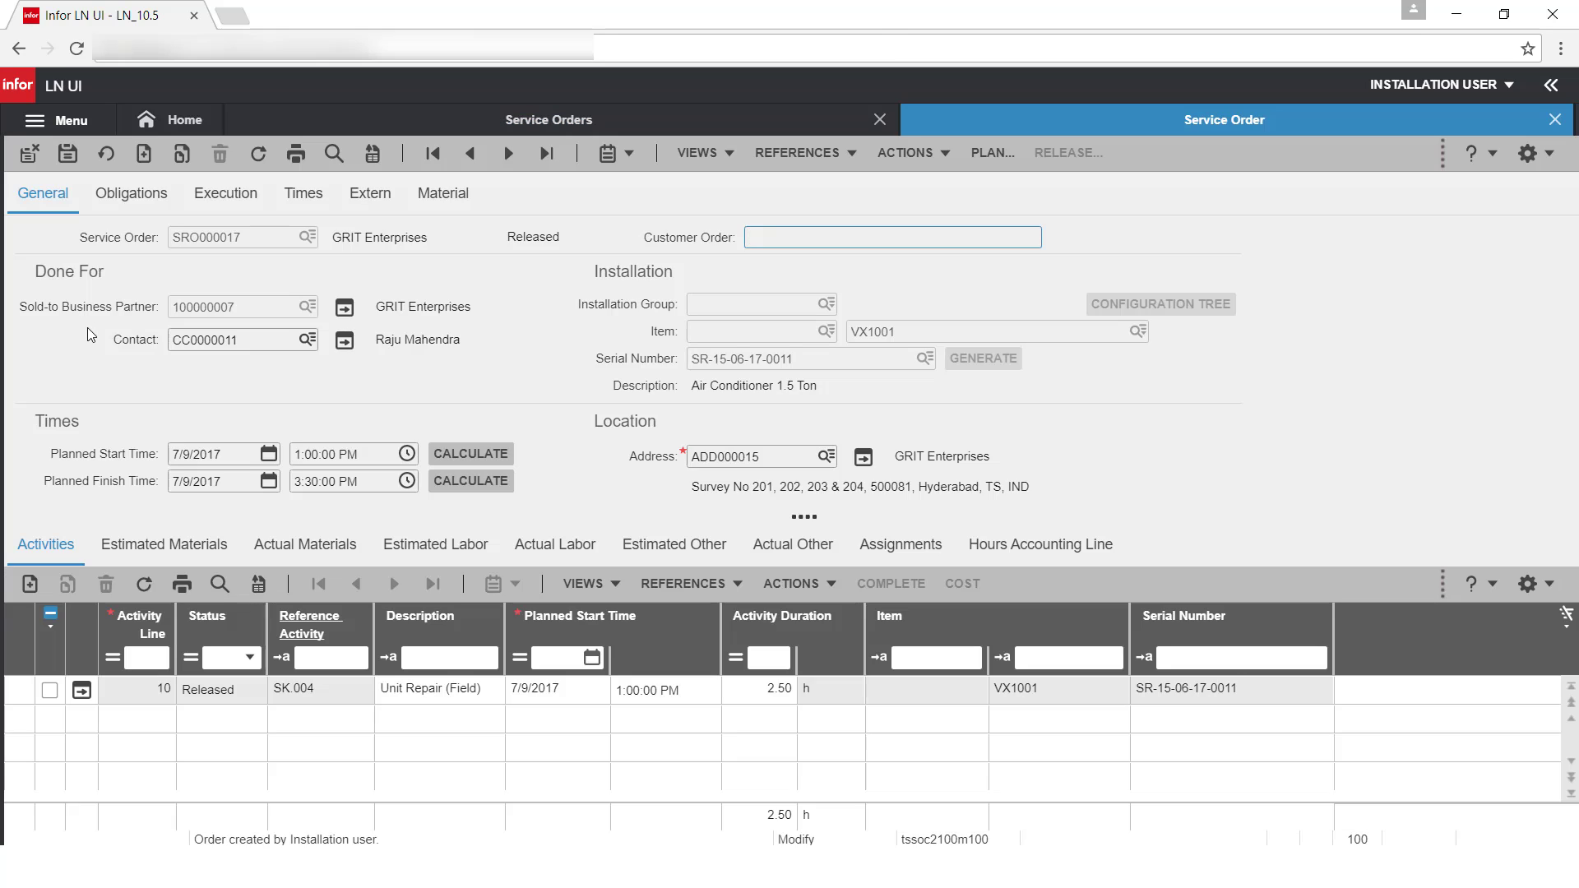
{"action": "left_click", "coordinate": [319, 540]}
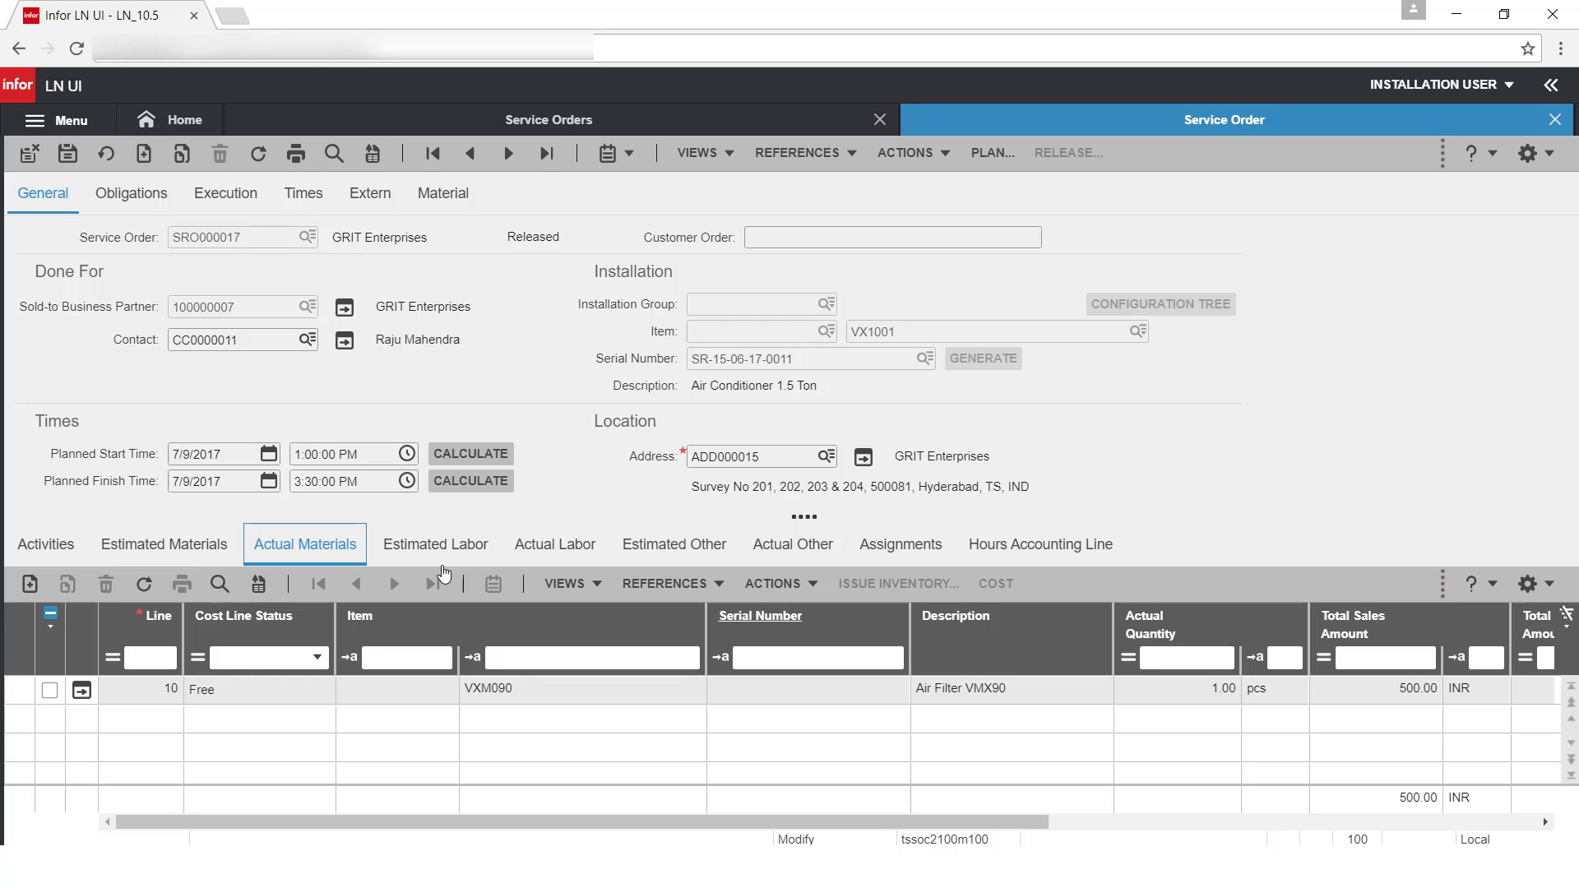
{"action": "left_click", "coordinate": [551, 559]}
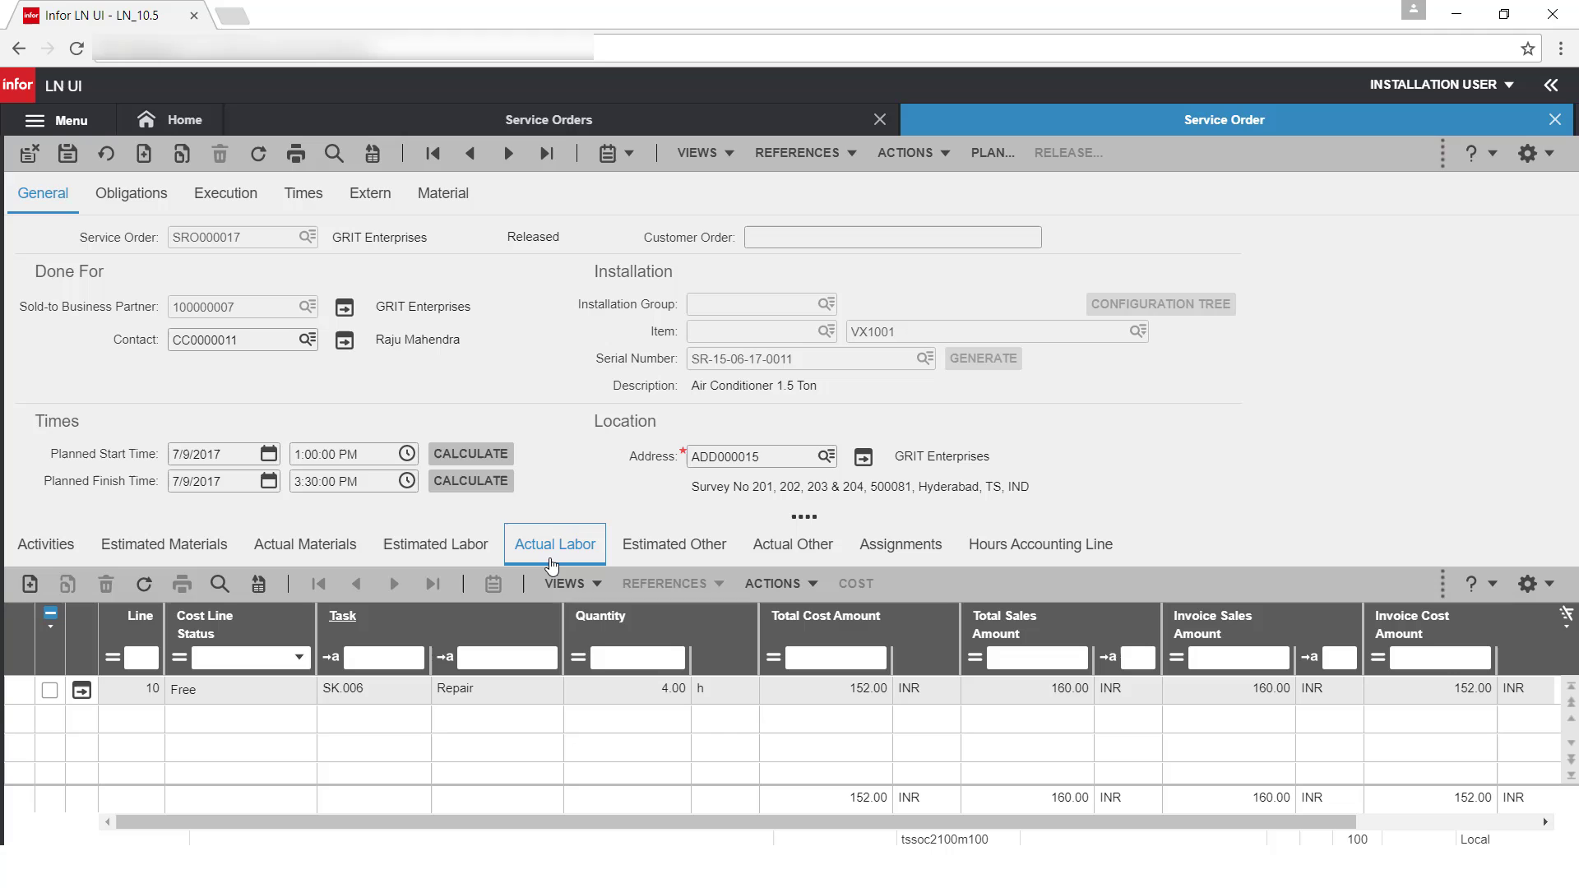
{"action": "left_click", "coordinate": [783, 563]}
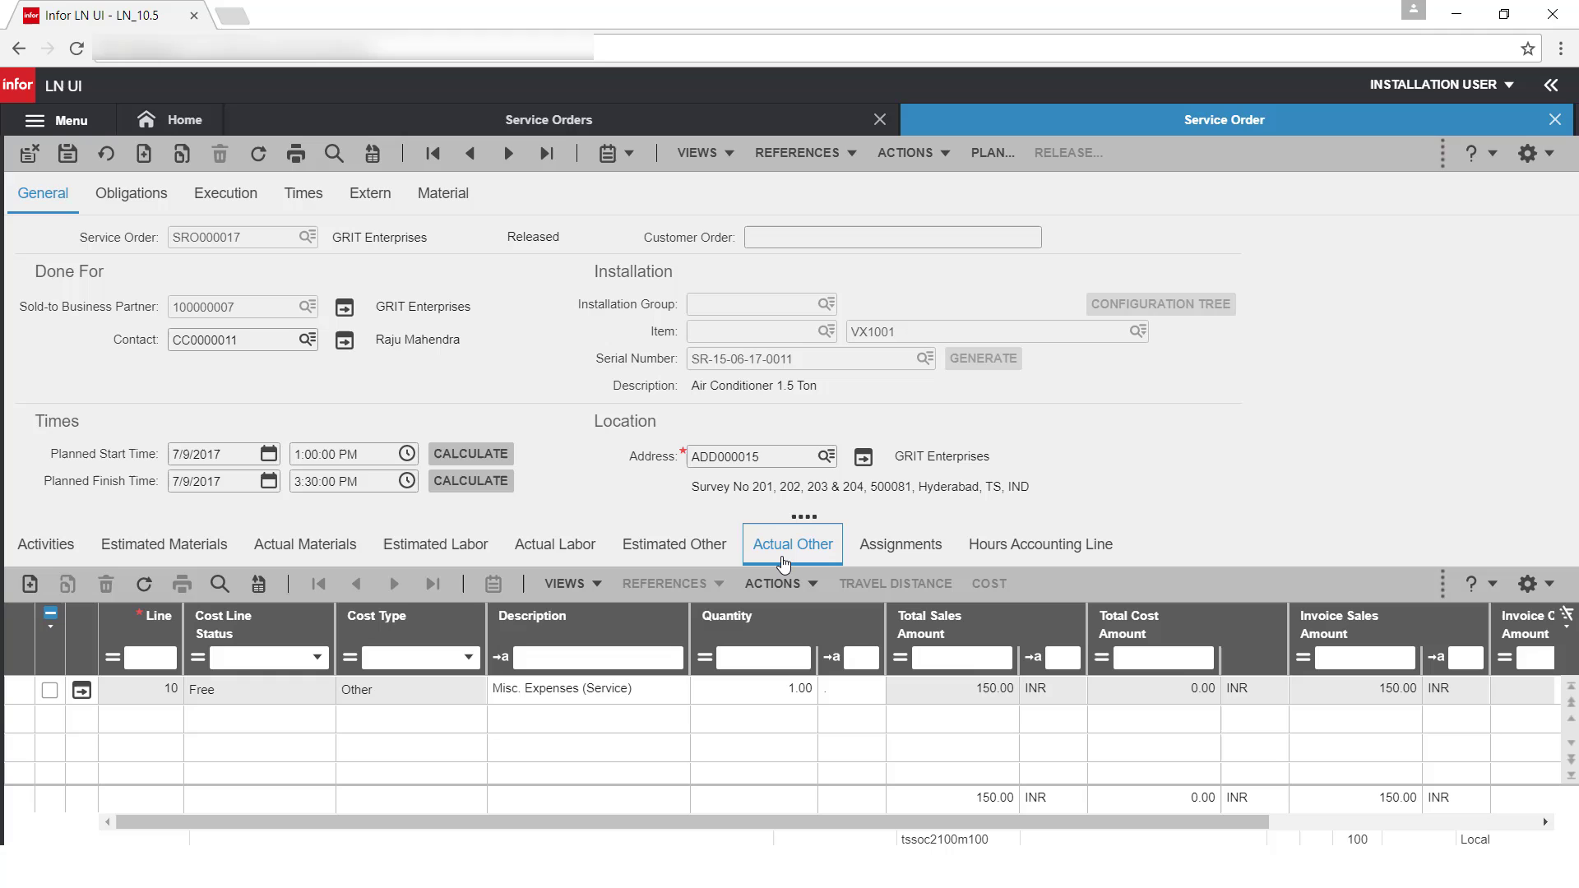
{"action": "left_click", "coordinate": [877, 566]}
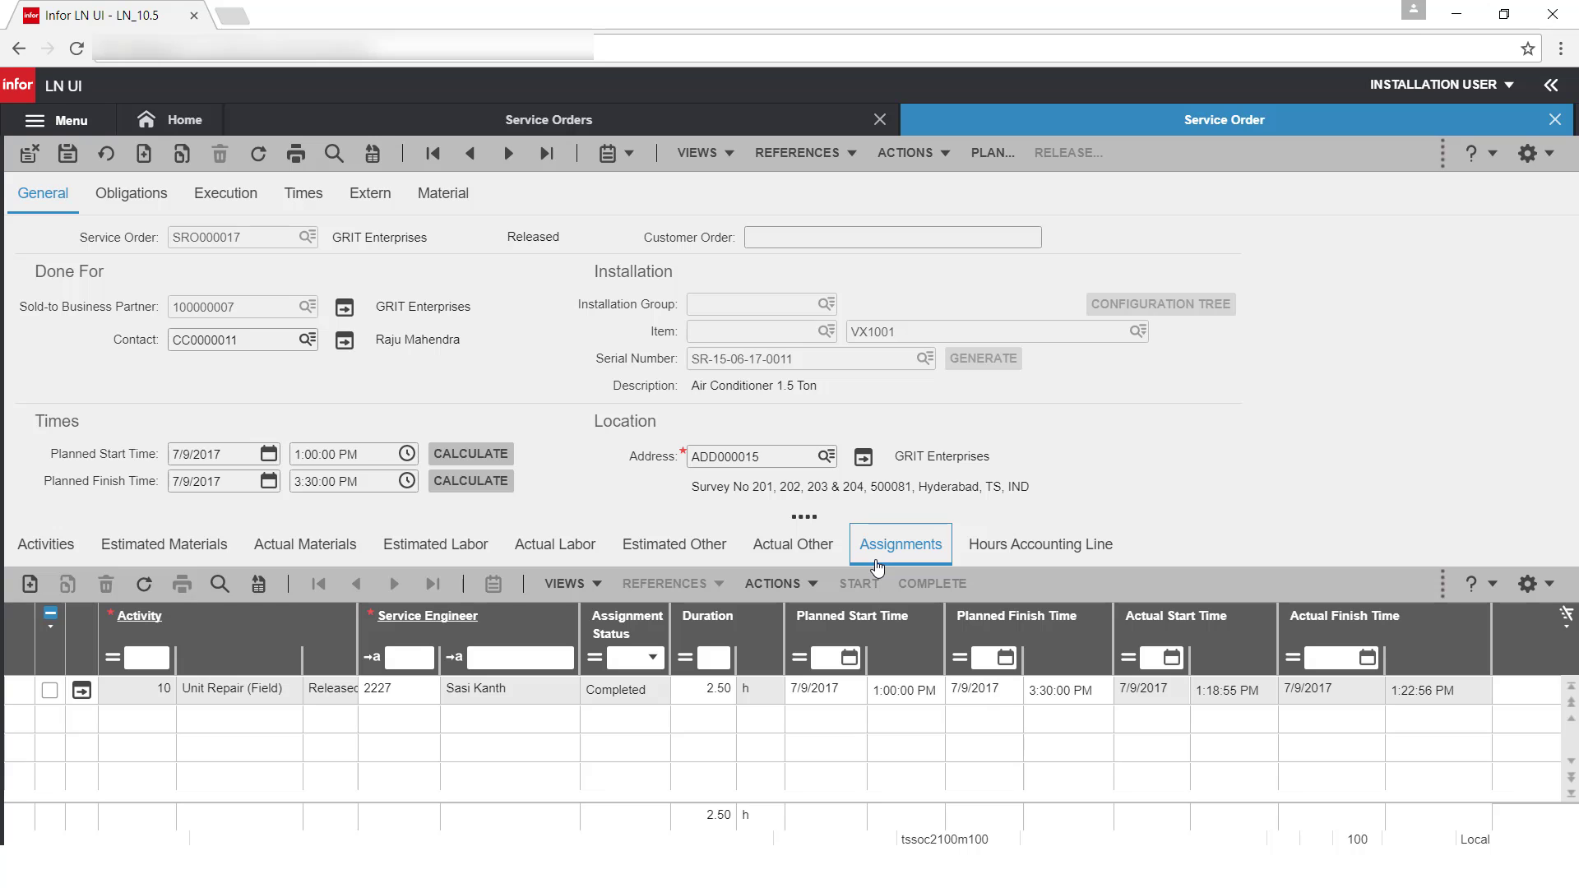
{"action": "left_click", "coordinate": [794, 162]}
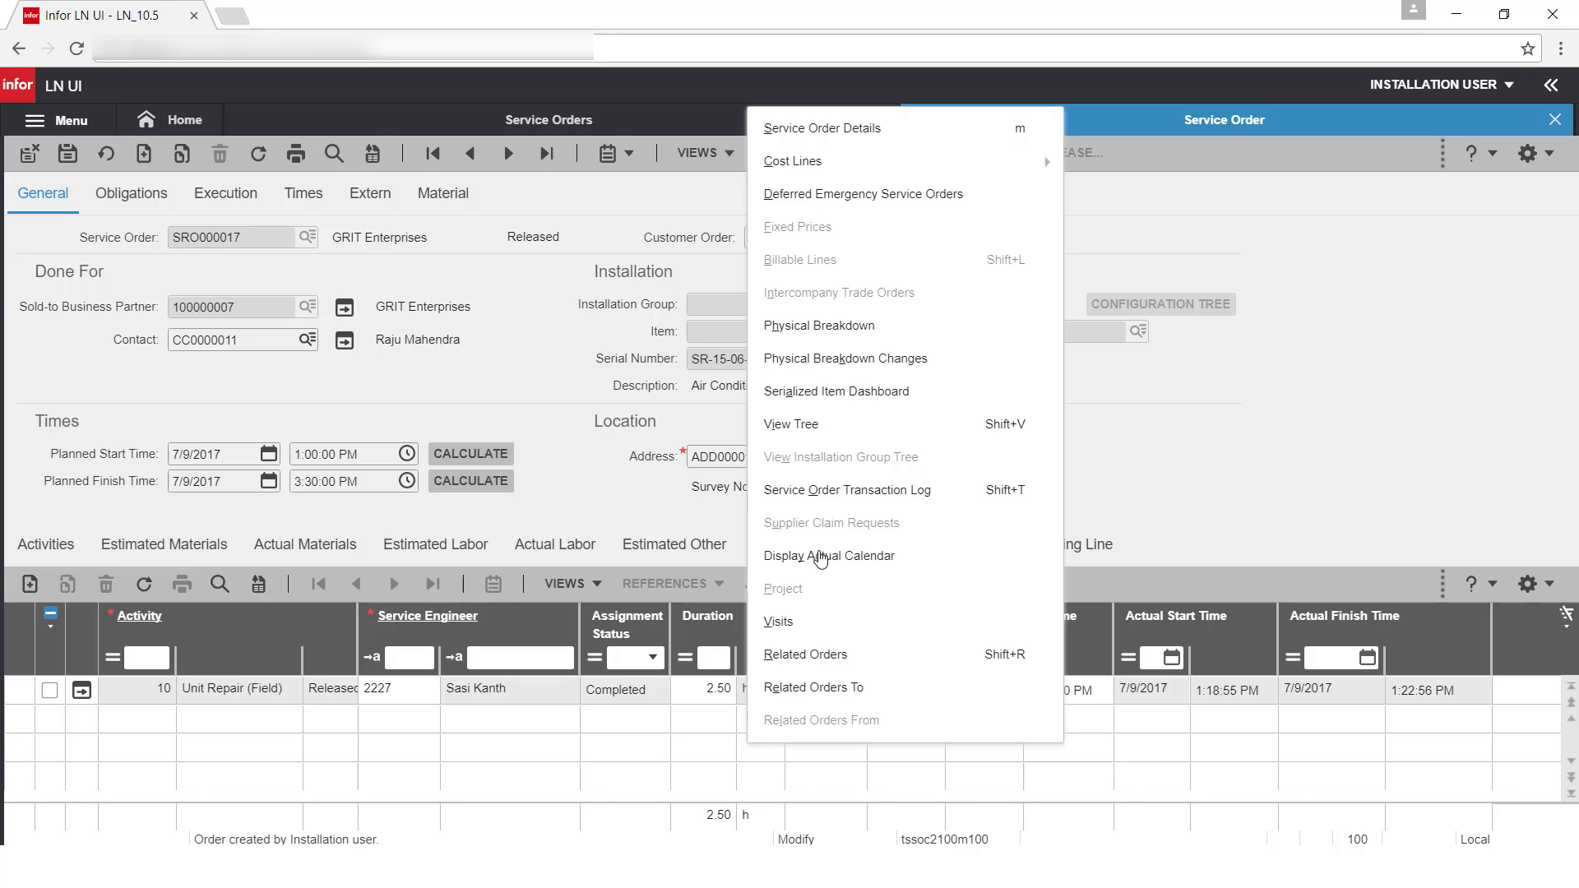
{"action": "left_click", "coordinate": [813, 634]}
{"action": "left_click", "coordinate": [50, 307]}
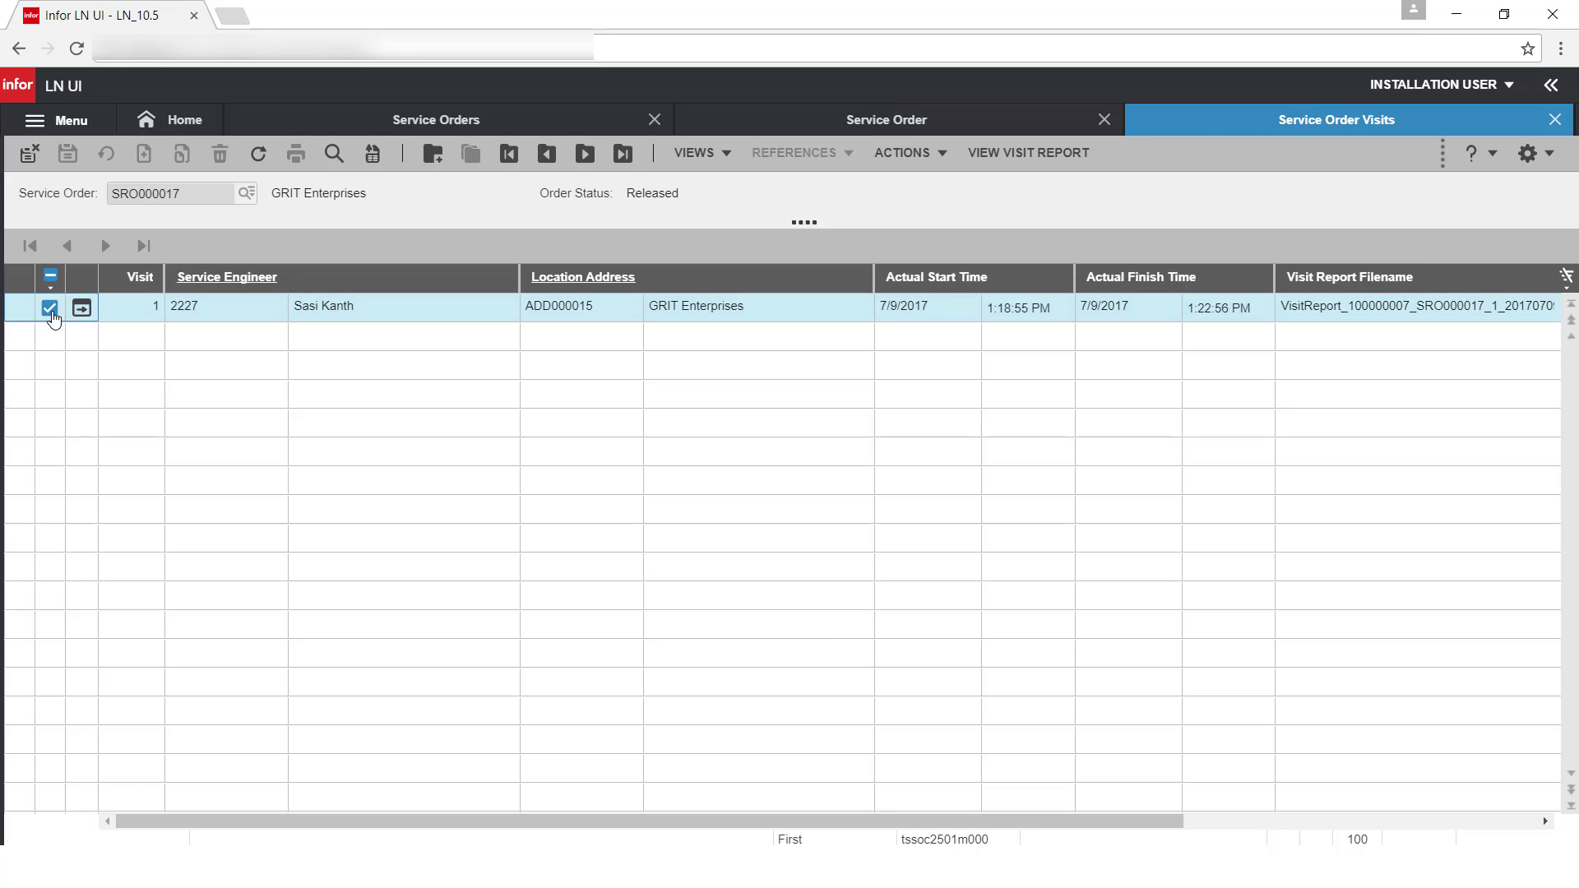
{"action": "left_click", "coordinate": [1030, 154]}
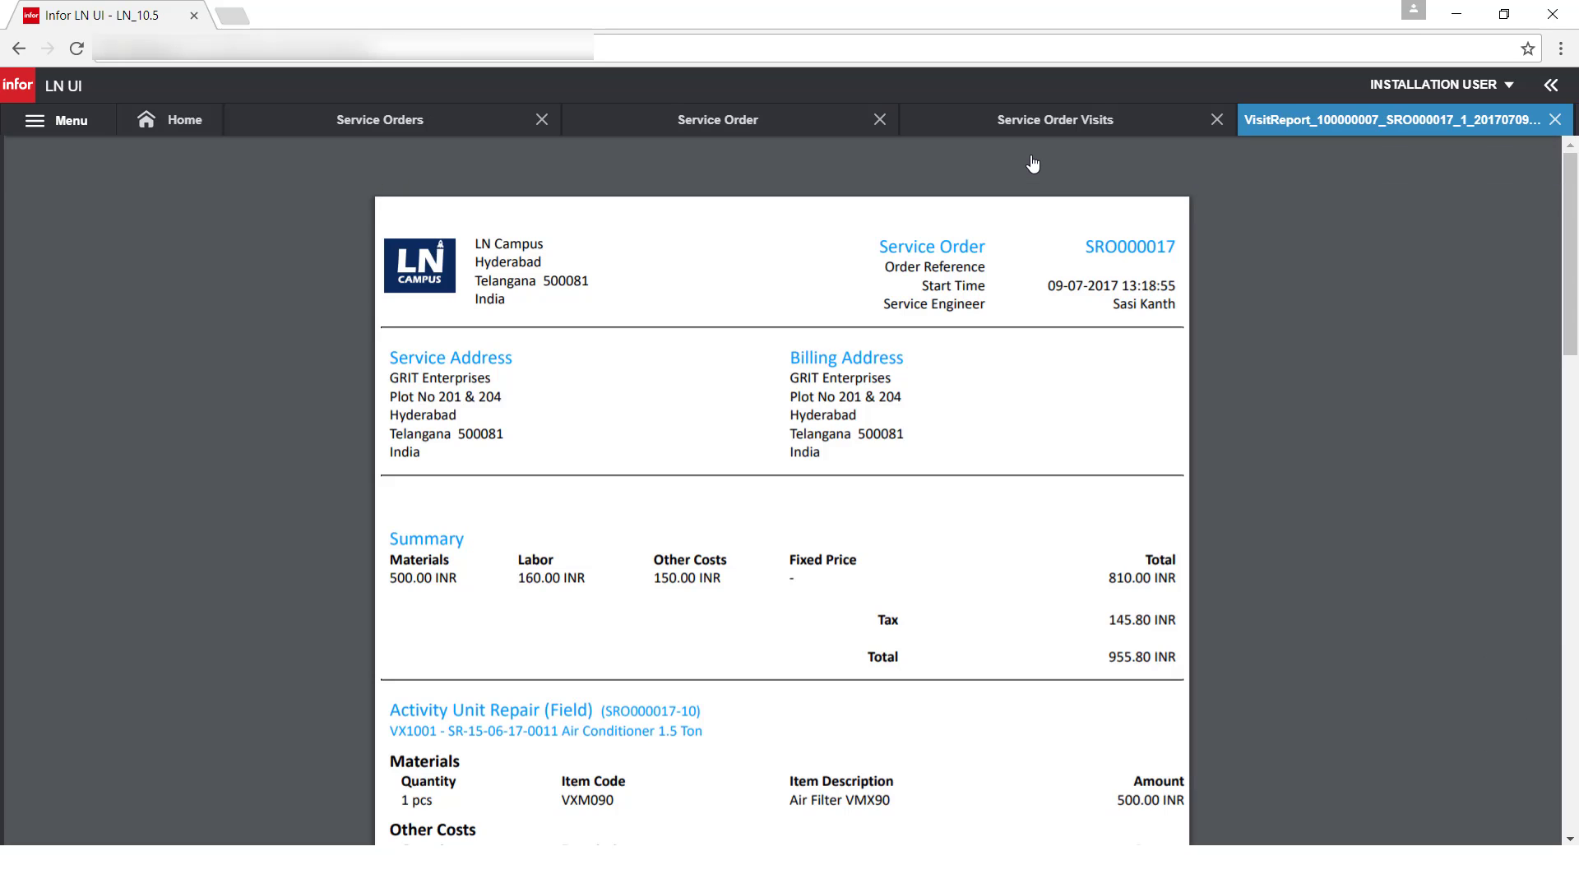
{"action": "scroll", "coordinate": [1033, 164], "scroll_direction": "down", "scroll_amount": 10}
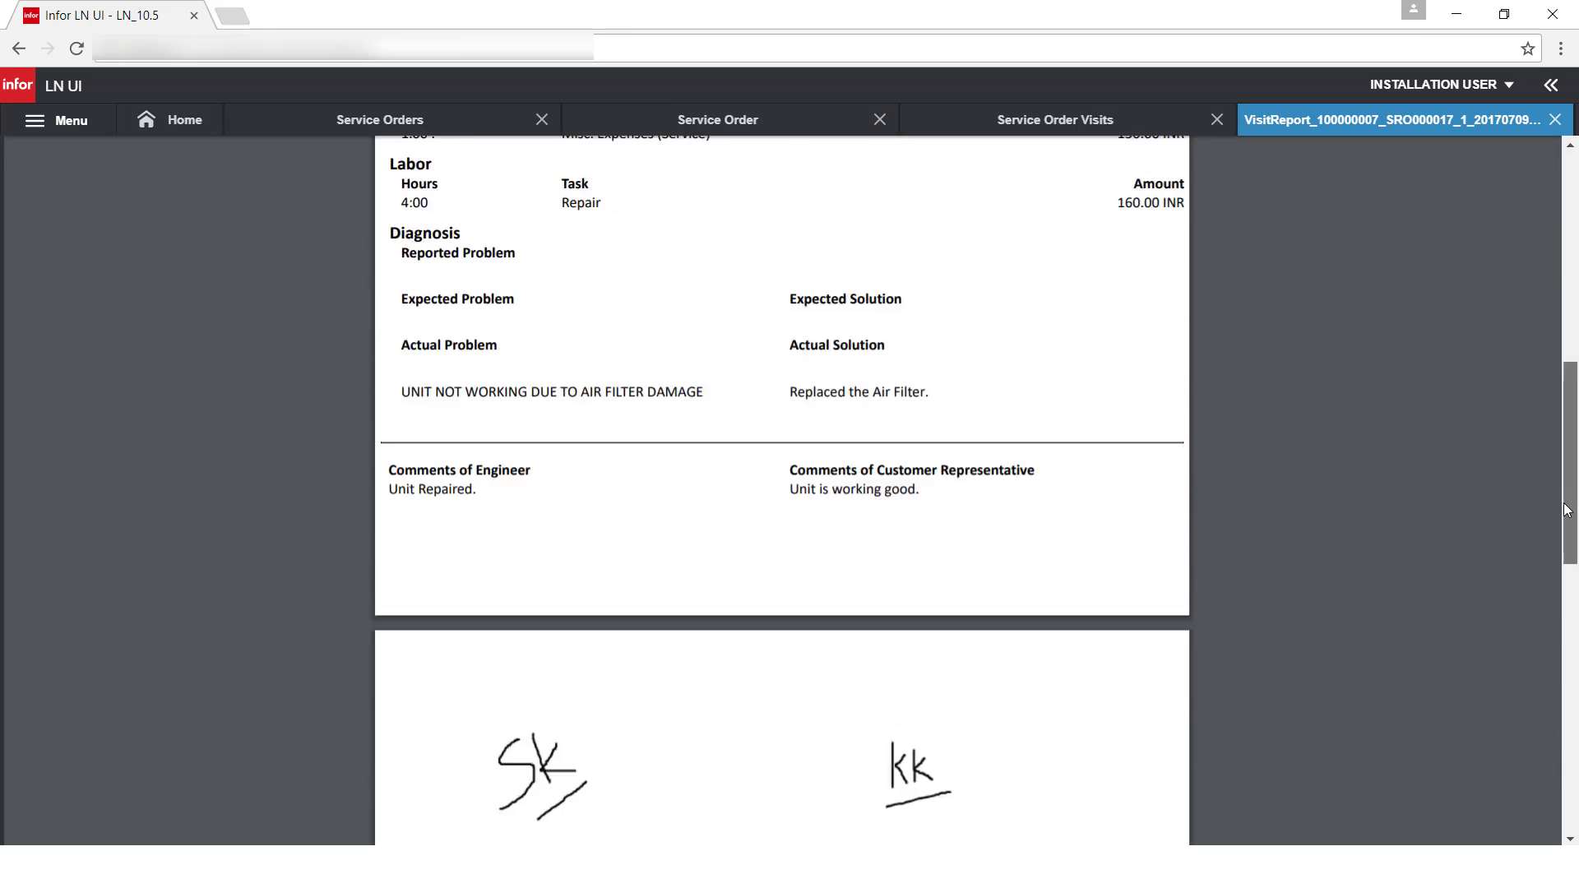
{"action": "left_click_drag", "start_coordinate": [1566, 527], "coordinate": [1565, 225]}
{"action": "left_click", "coordinate": [1556, 119]}
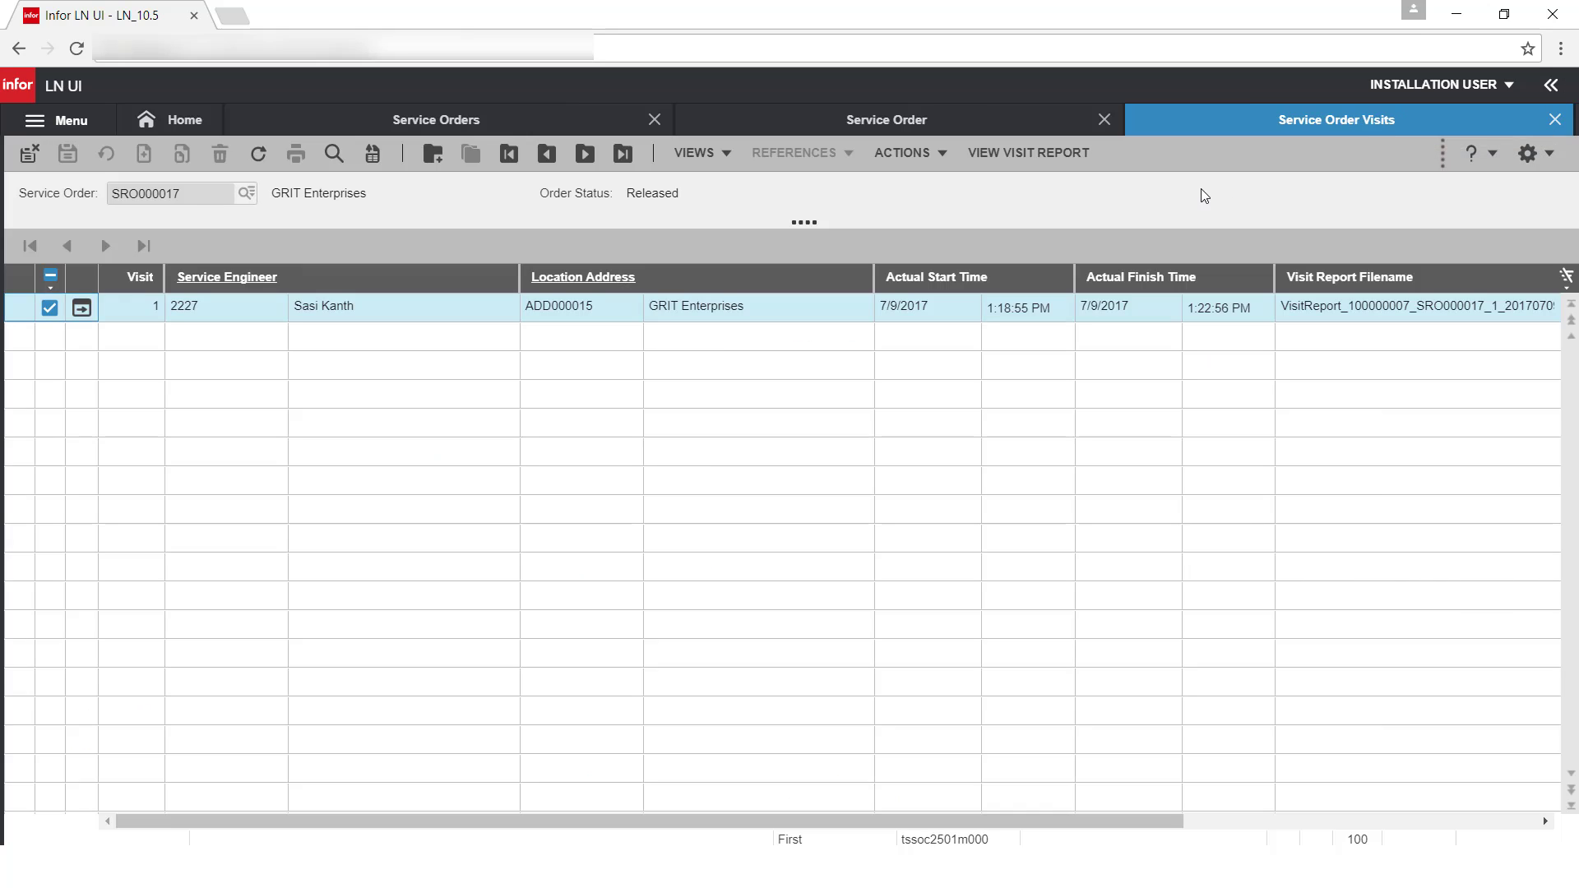
{"action": "left_click", "coordinate": [28, 158]}
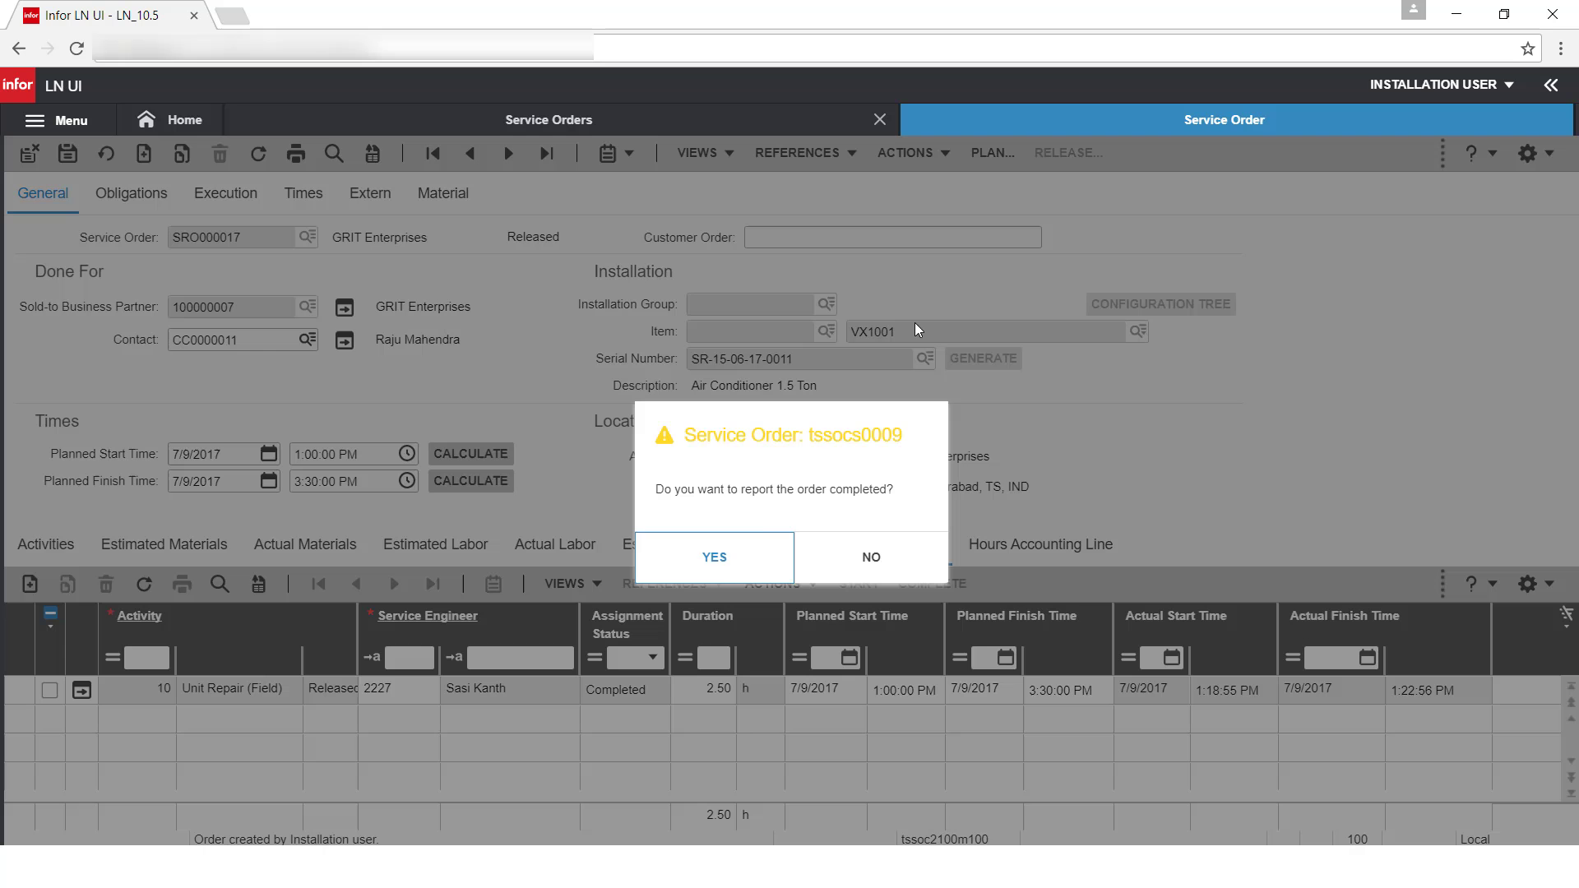
- Report SRO000017 as completed and run costing on the order
{"action": "key", "text": "Return"}
{"action": "left_click", "coordinate": [905, 152]}
{"action": "left_click", "coordinate": [1012, 522]}
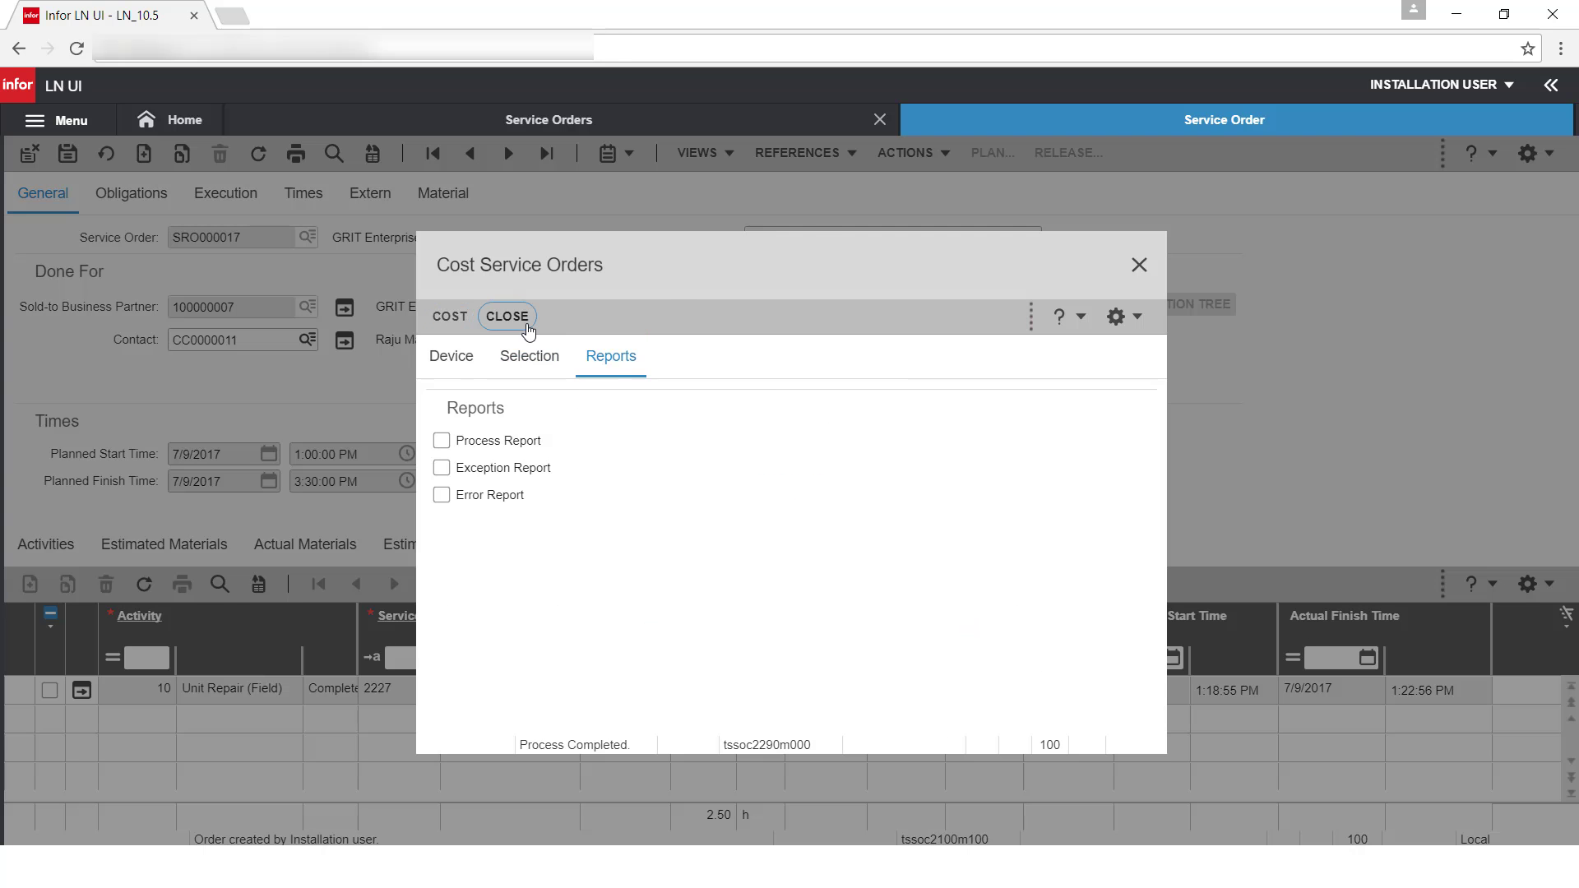
{"action": "left_click", "coordinate": [506, 316]}
- In Invoicing 360, select SRO000017's three billable lines
{"action": "right_click", "coordinate": [211, 240]}
{"action": "left_click", "coordinate": [100, 282]}
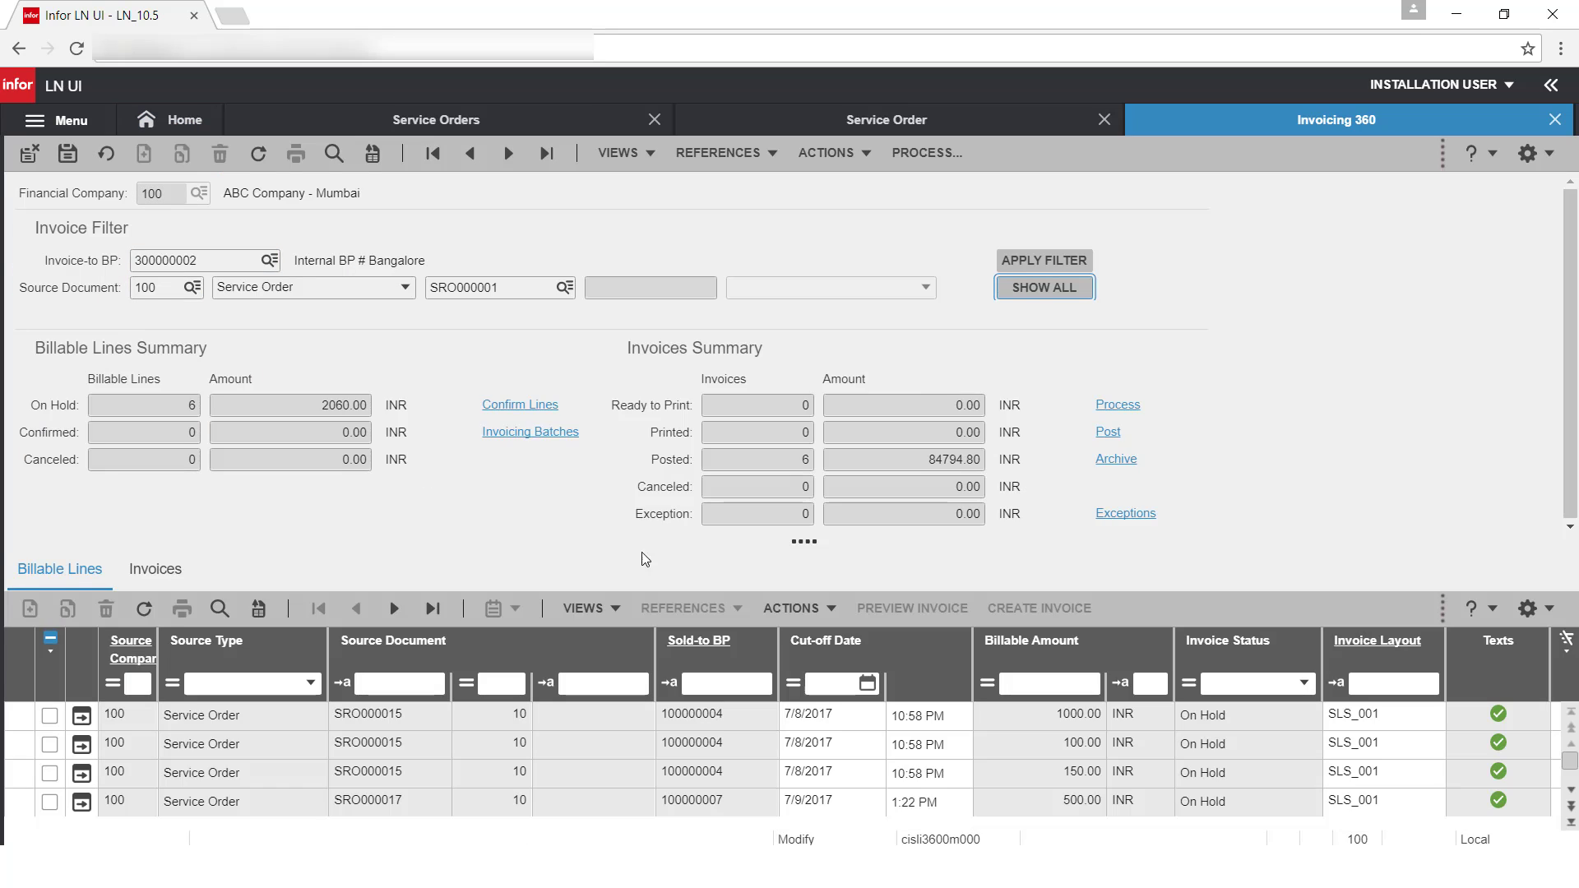
{"action": "left_click", "coordinate": [49, 744]}
{"action": "left_click", "coordinate": [50, 773]}
{"action": "left_click", "coordinate": [49, 801]}
- Confirm the selected lines and create the 955.80 INR sales invoice
{"action": "left_click", "coordinate": [798, 550]}
{"action": "left_click", "coordinate": [831, 593]}
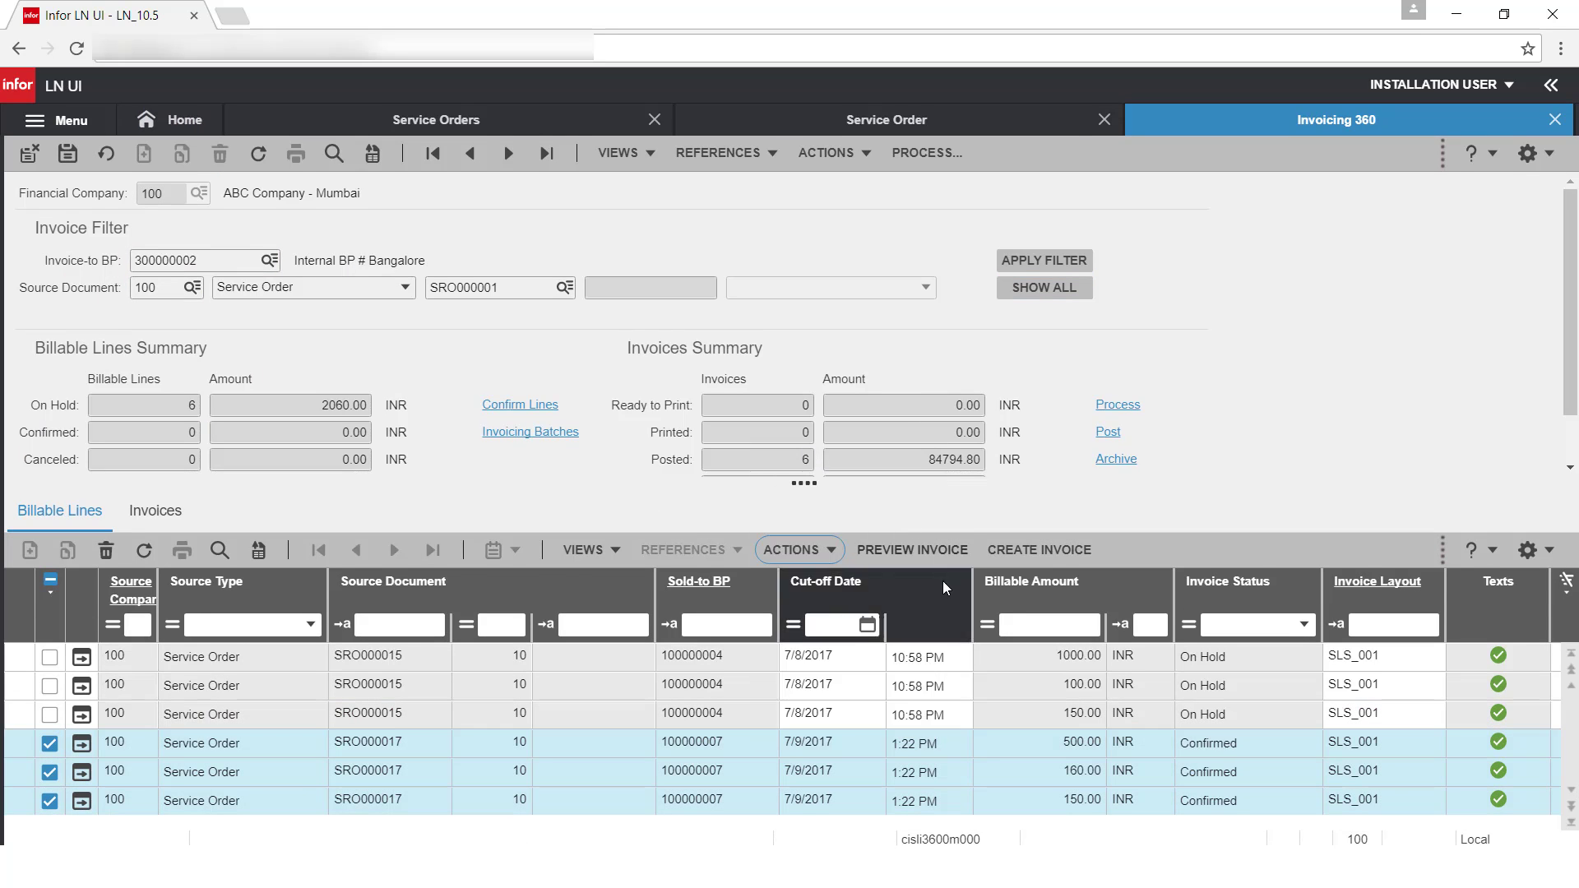
{"action": "left_click", "coordinate": [799, 550]}
{"action": "left_click", "coordinate": [855, 625]}
{"action": "left_click", "coordinate": [669, 557]}
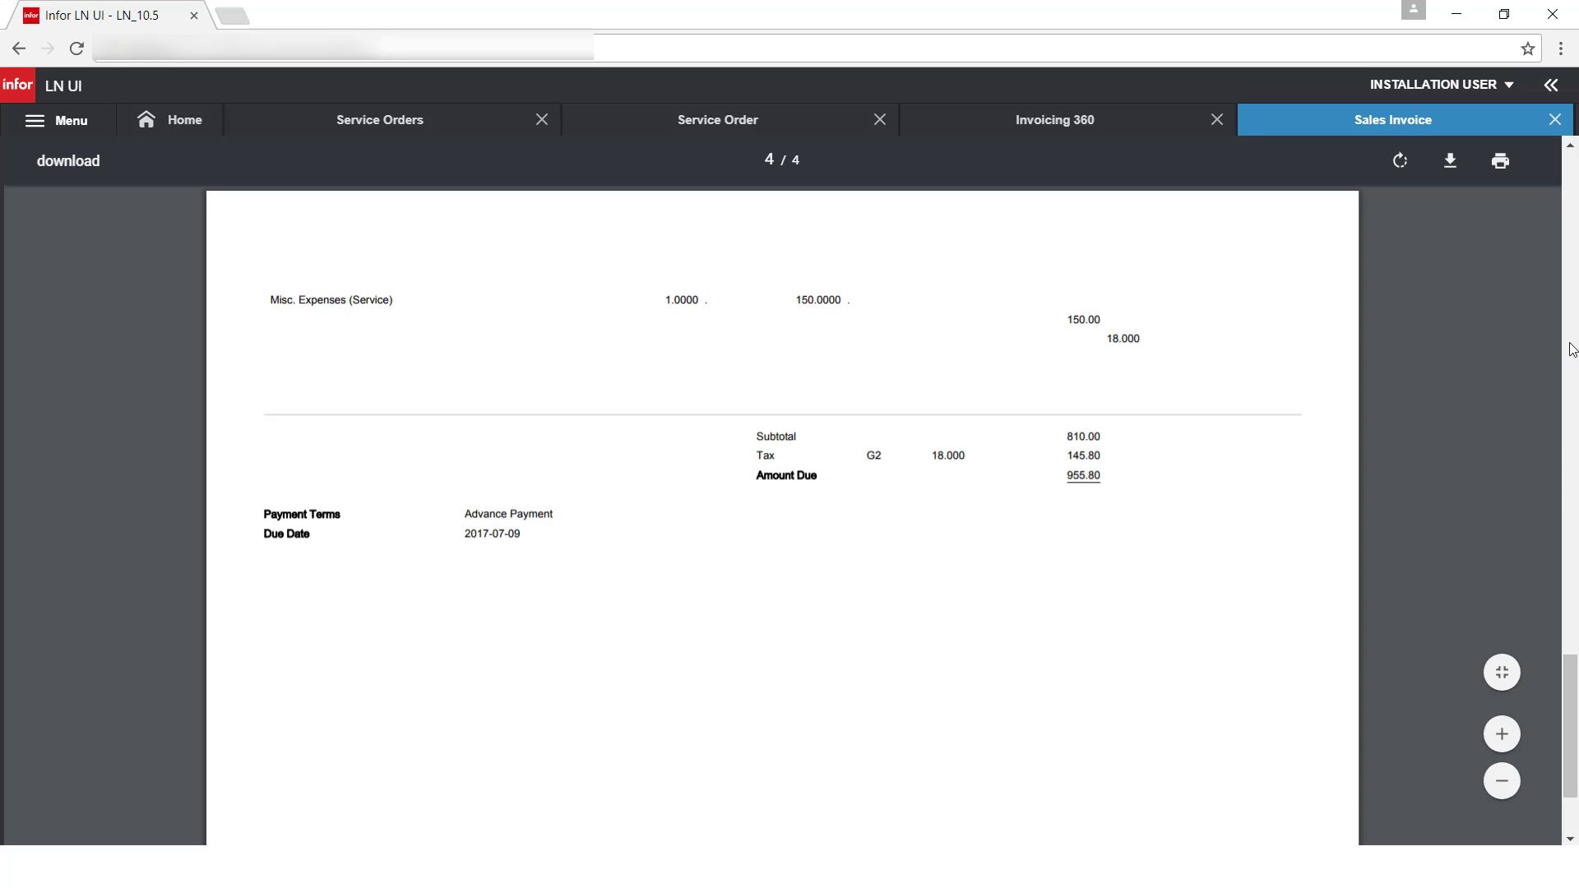
{"action": "left_click", "coordinate": [1555, 122]}
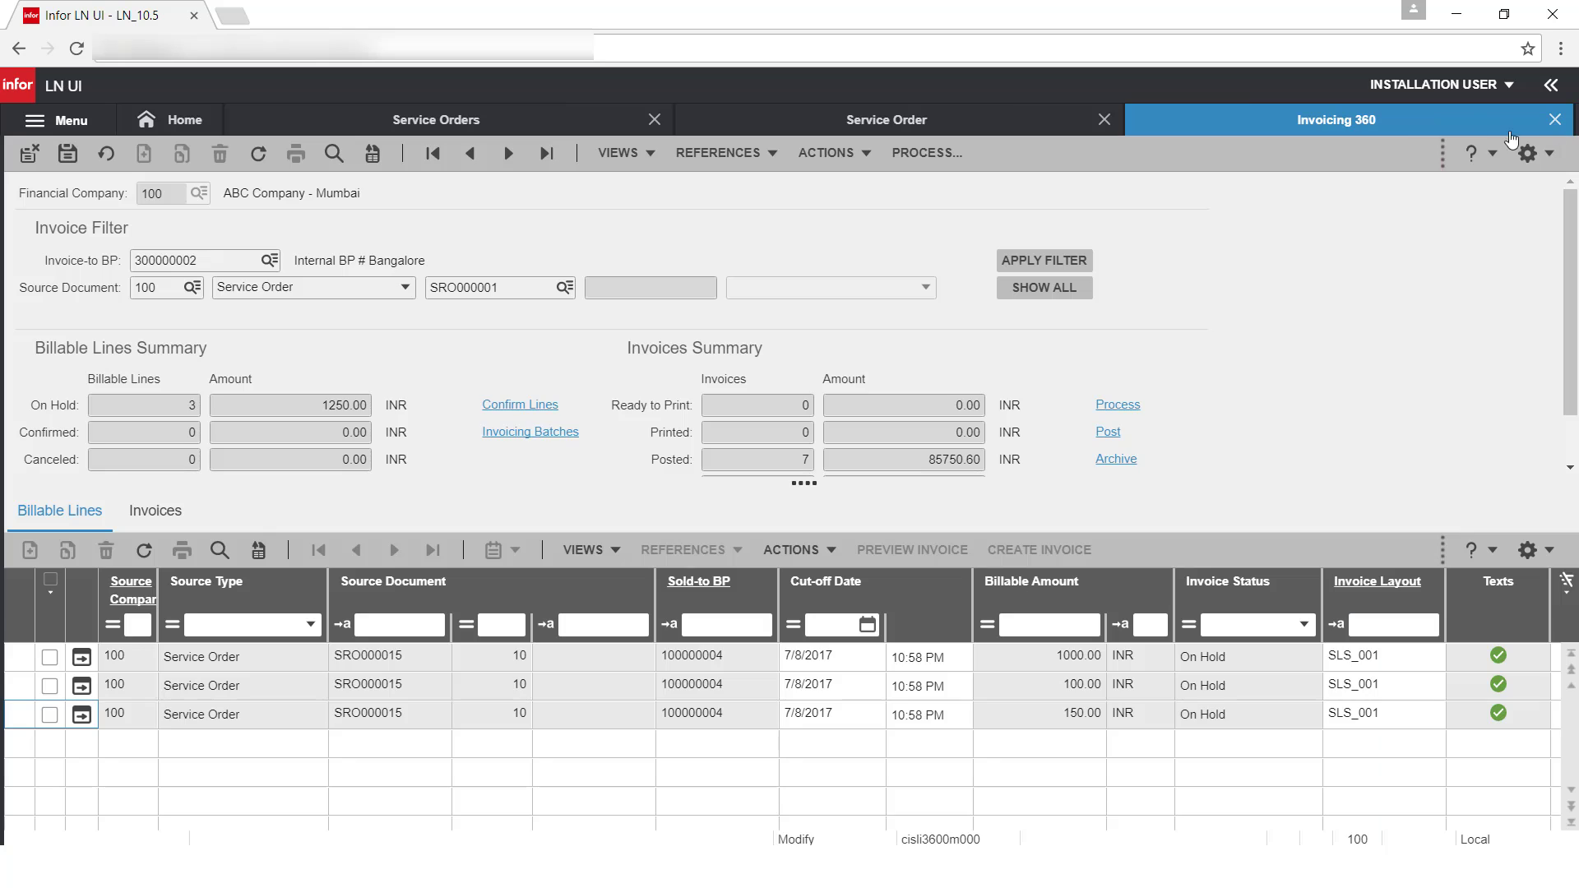
- Close SRO000017 with Actions > Close so the order and its Unit Repair activity read Closed
{"action": "left_click", "coordinate": [1554, 120]}
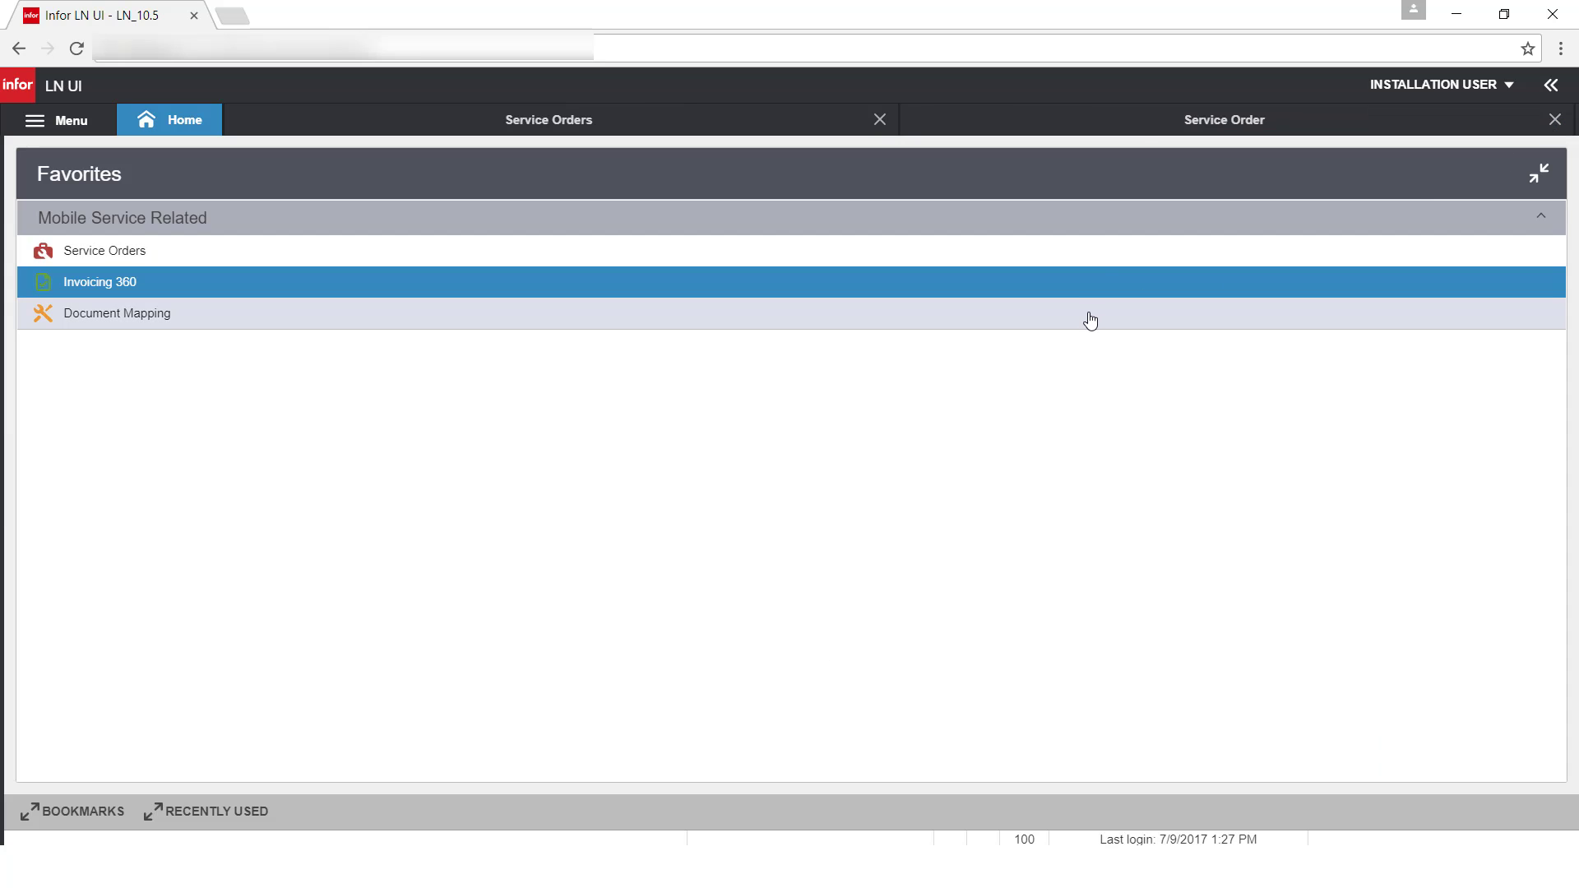
{"action": "left_click", "coordinate": [1143, 131]}
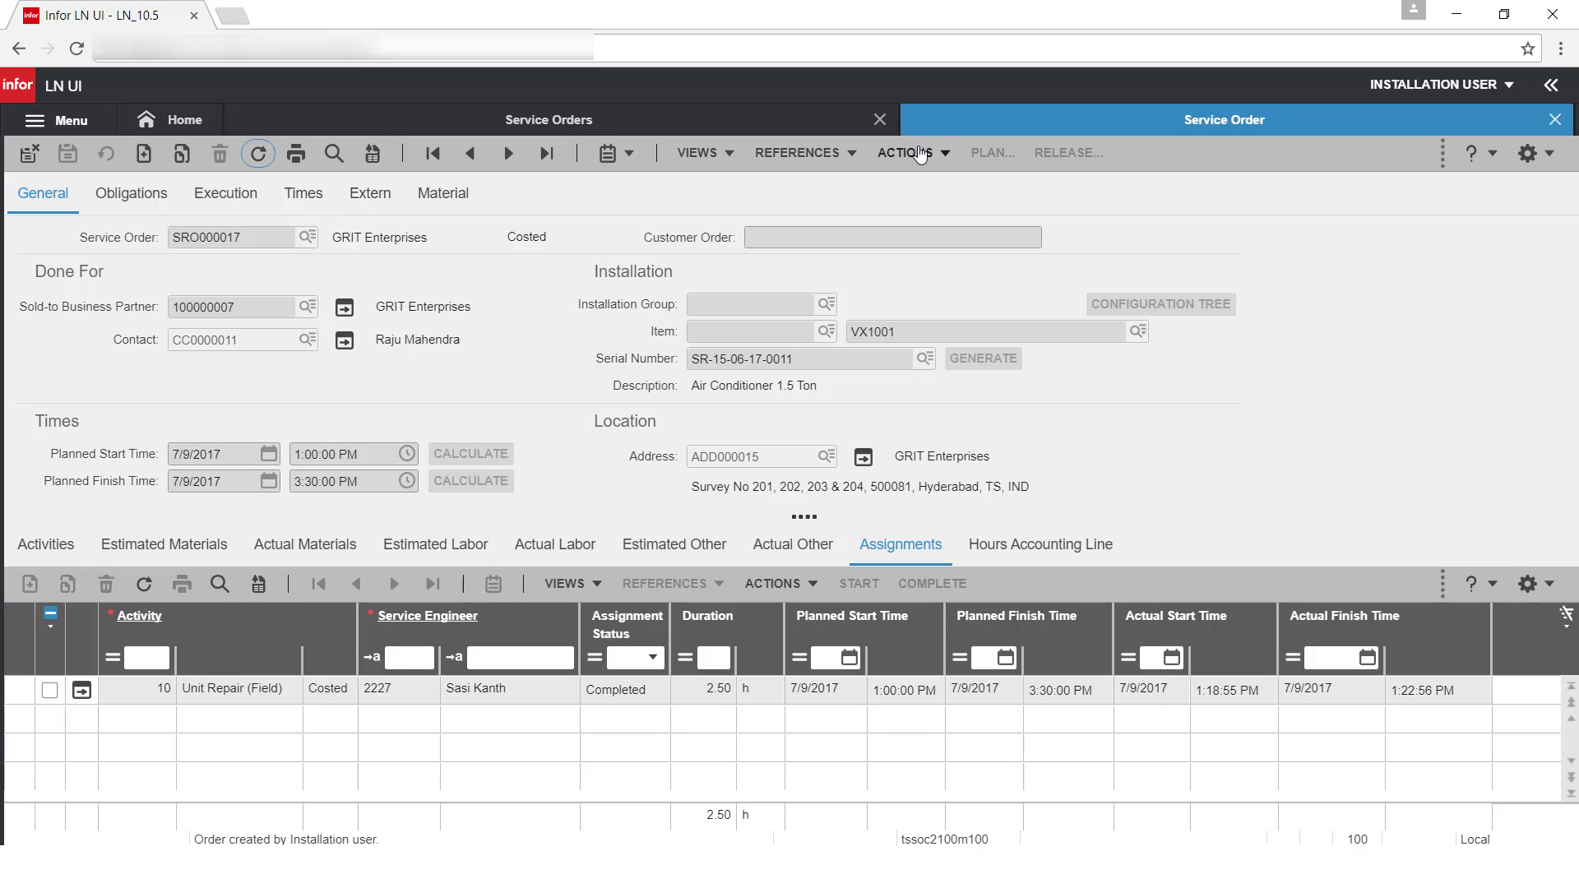
{"action": "left_click", "coordinate": [915, 155]}
{"action": "left_click", "coordinate": [905, 417]}
{"action": "left_click", "coordinate": [527, 392]}
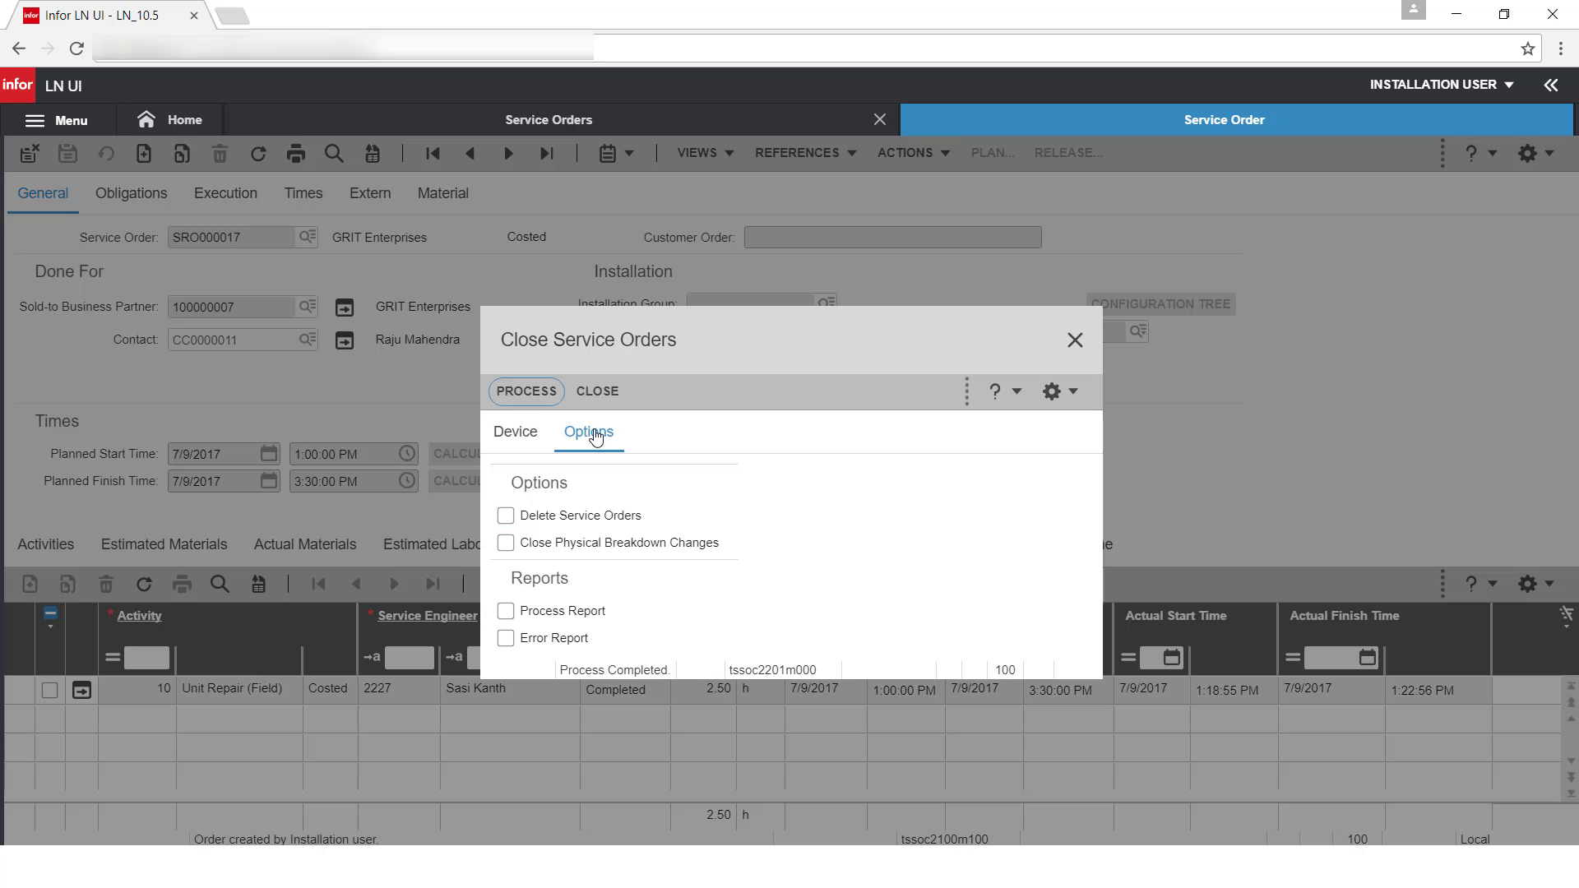
{"action": "left_click", "coordinate": [597, 392]}
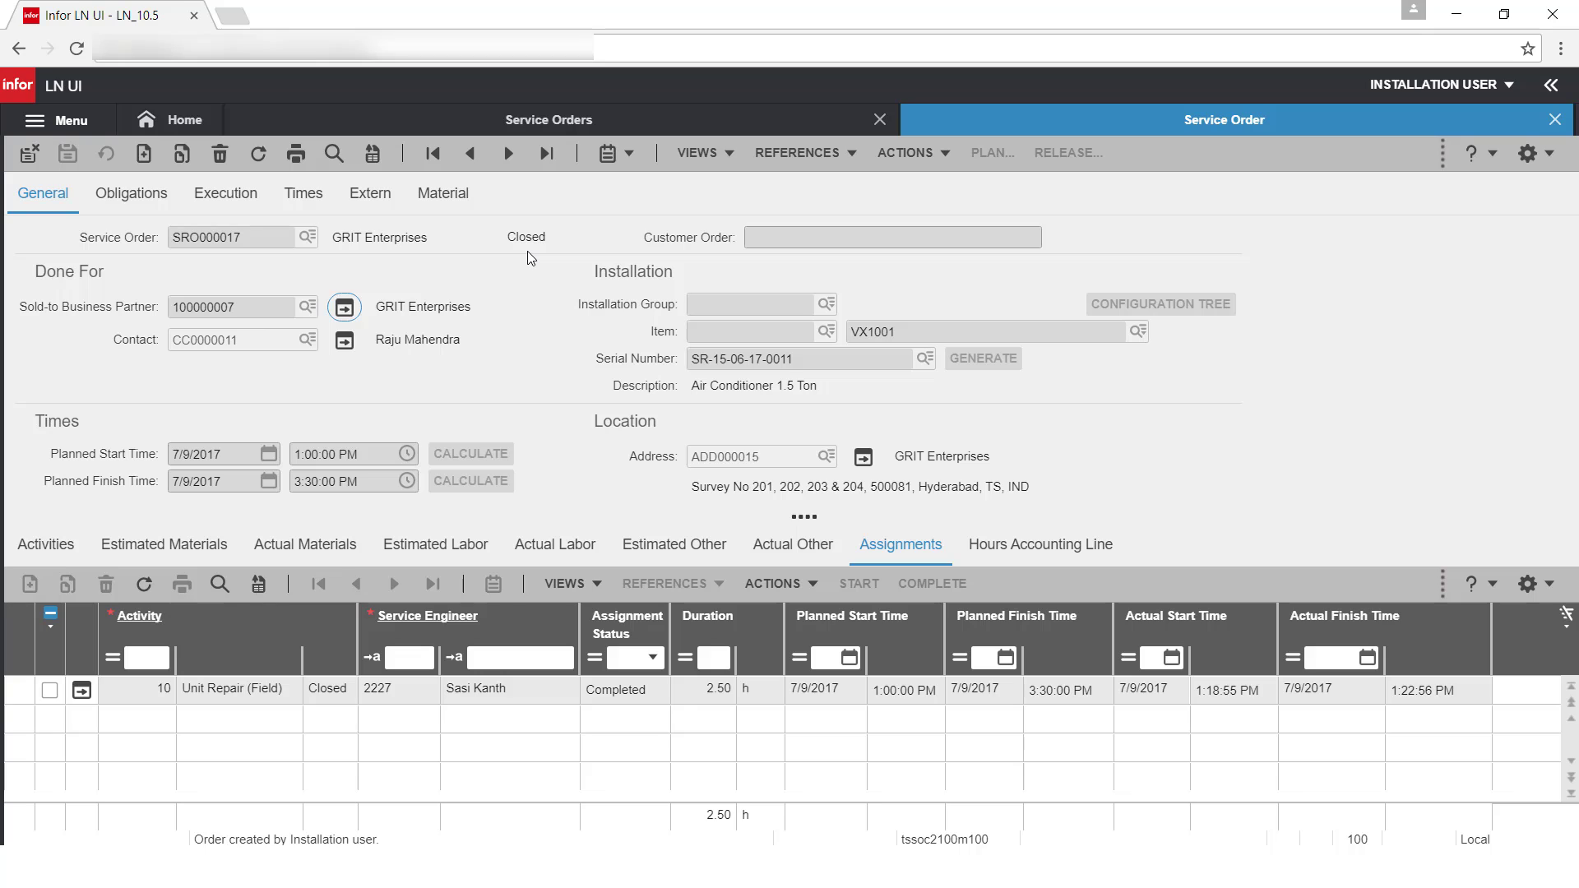